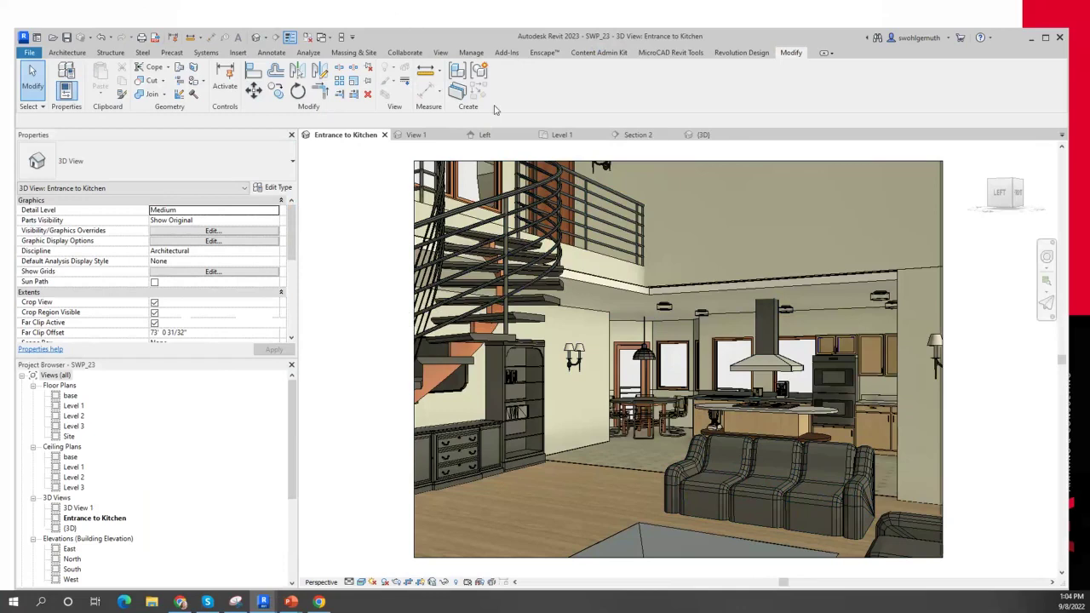
Step: Launch the live Enscape rendering of the Entrance to Kitchen view and make its window active
click(542, 53)
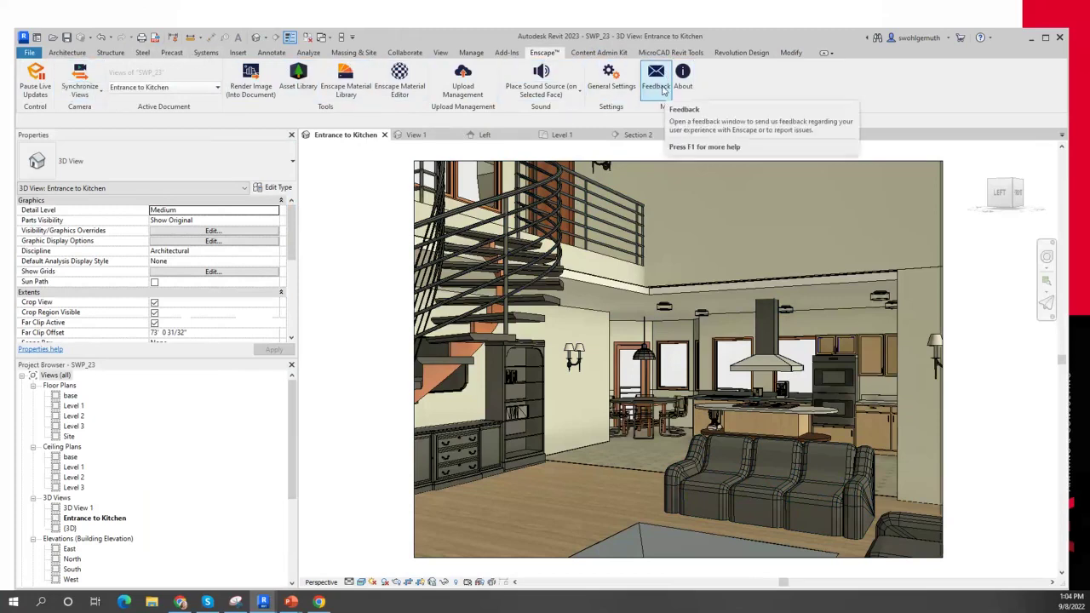
click(38, 85)
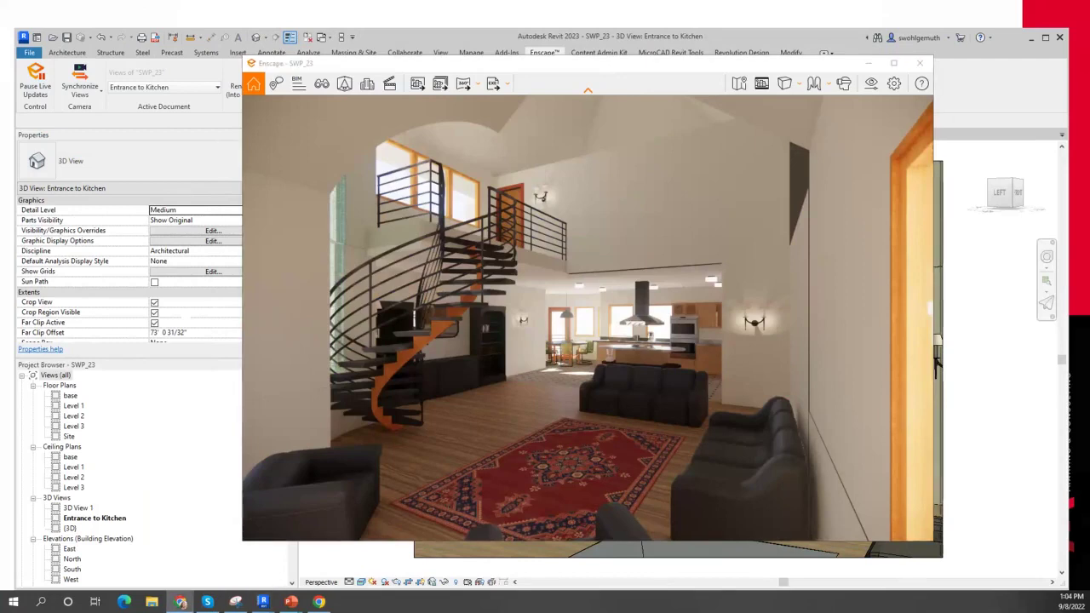
click(679, 381)
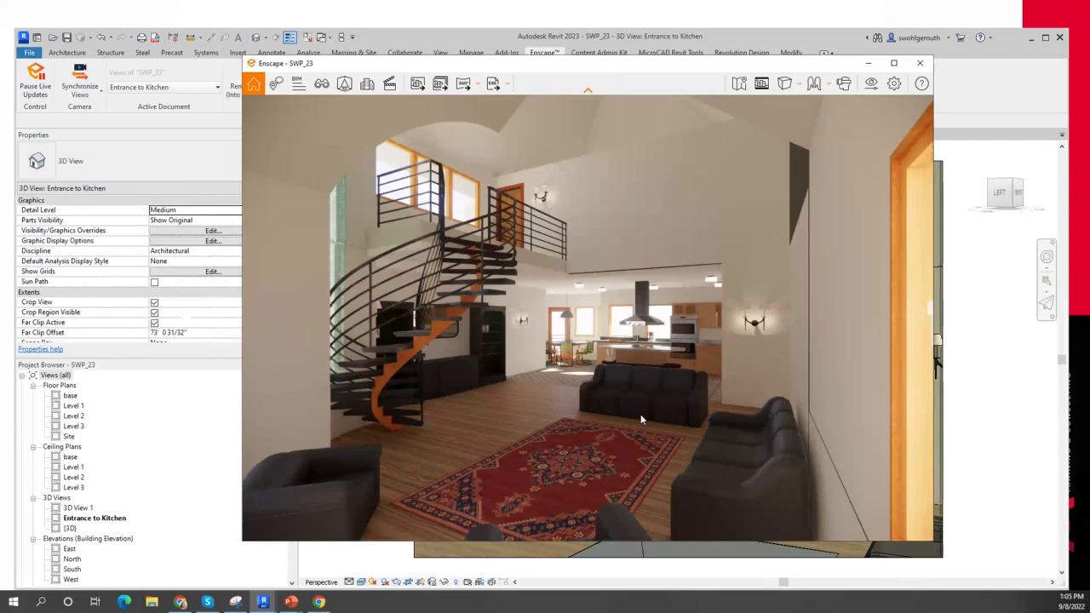
Step: Walk through the living room toward the kitchen and back, looking around at the shelving, kitchen island and staircase
key(w)
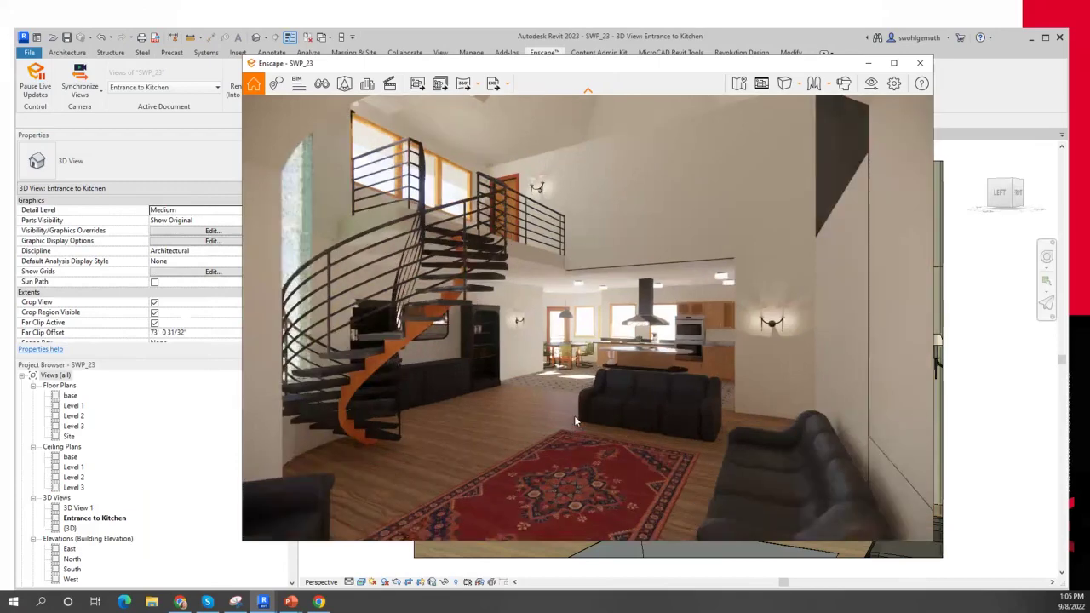
key(w)
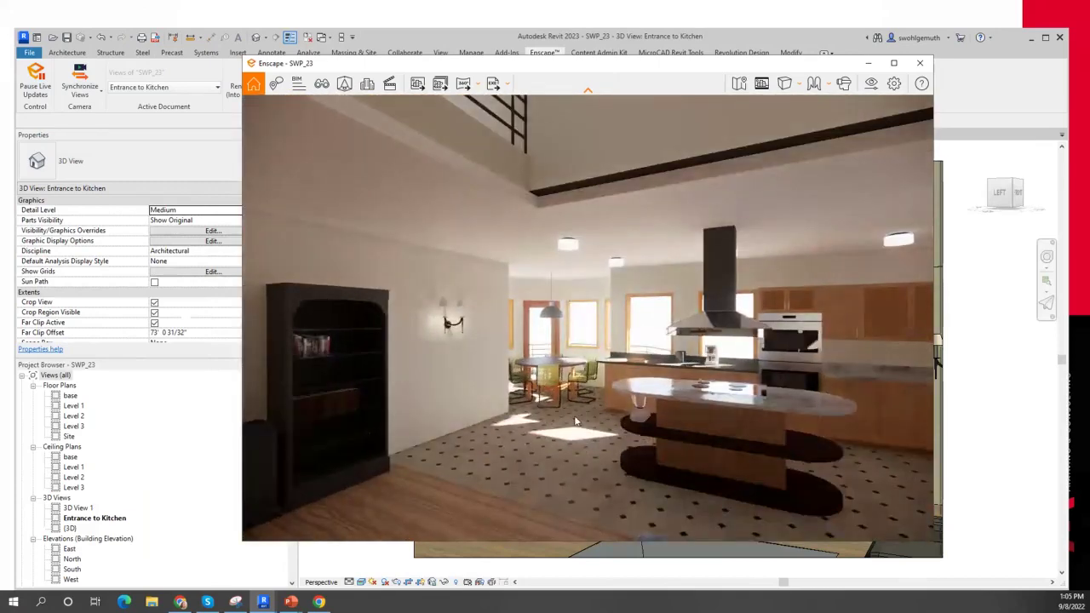
key(Left)
key(Left)
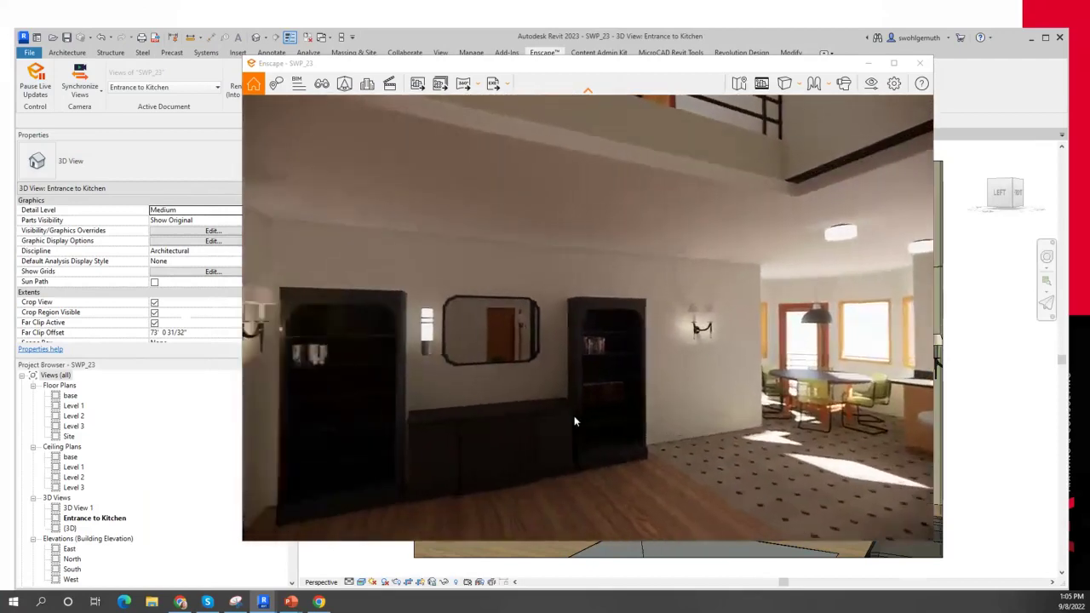
key(Right)
key(Right)
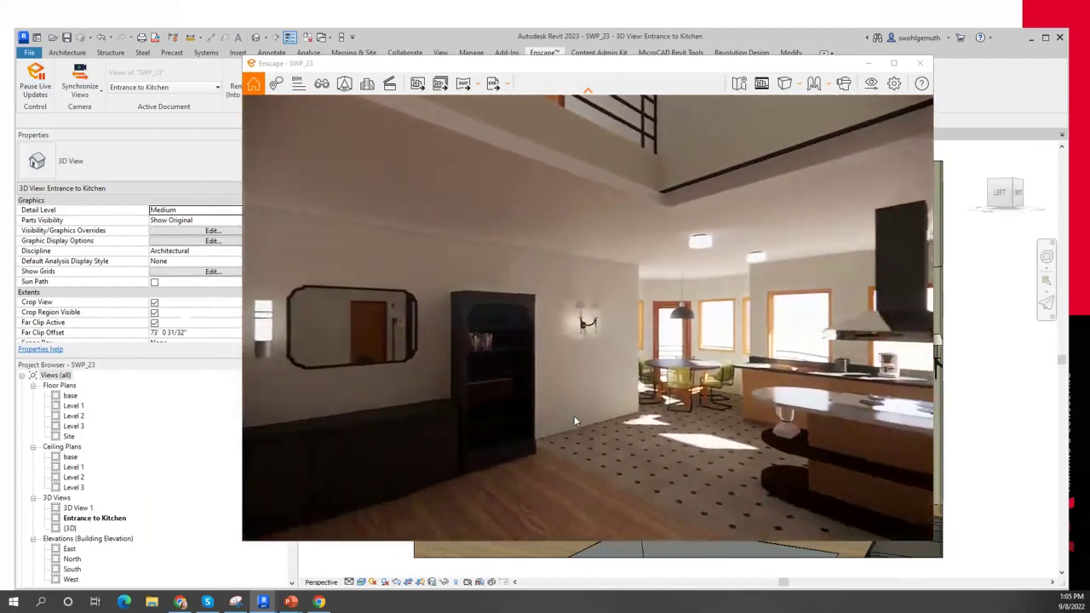
key(Right)
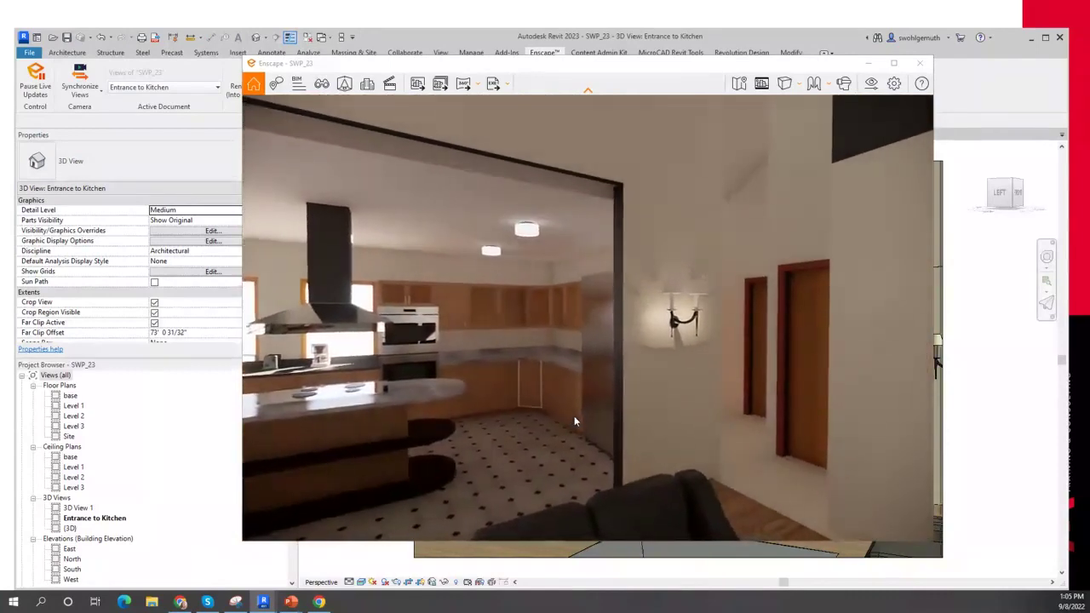
key(Left)
key(Left)
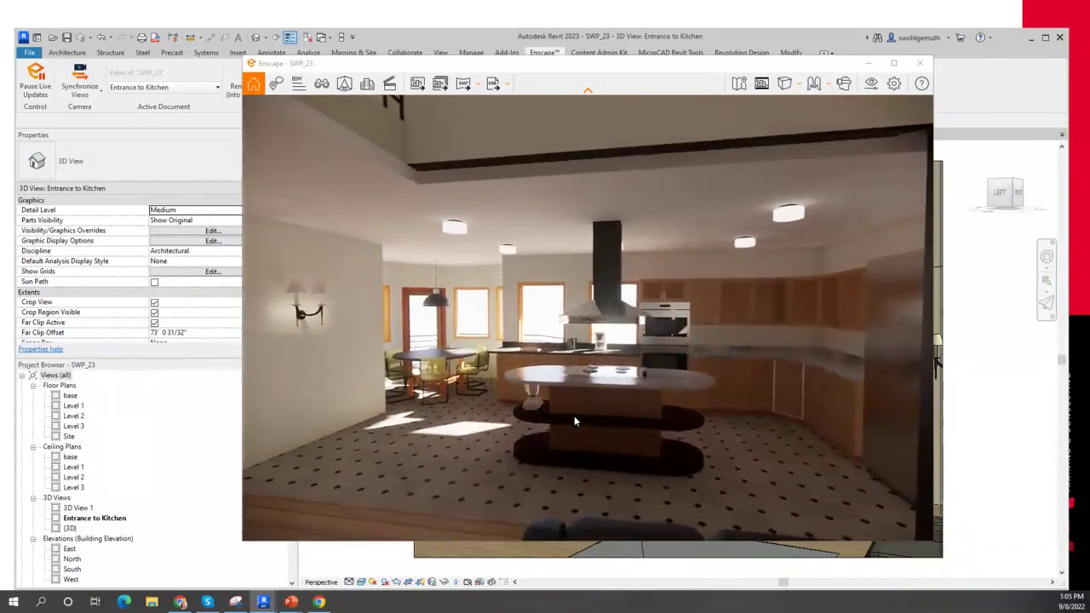
key(Down)
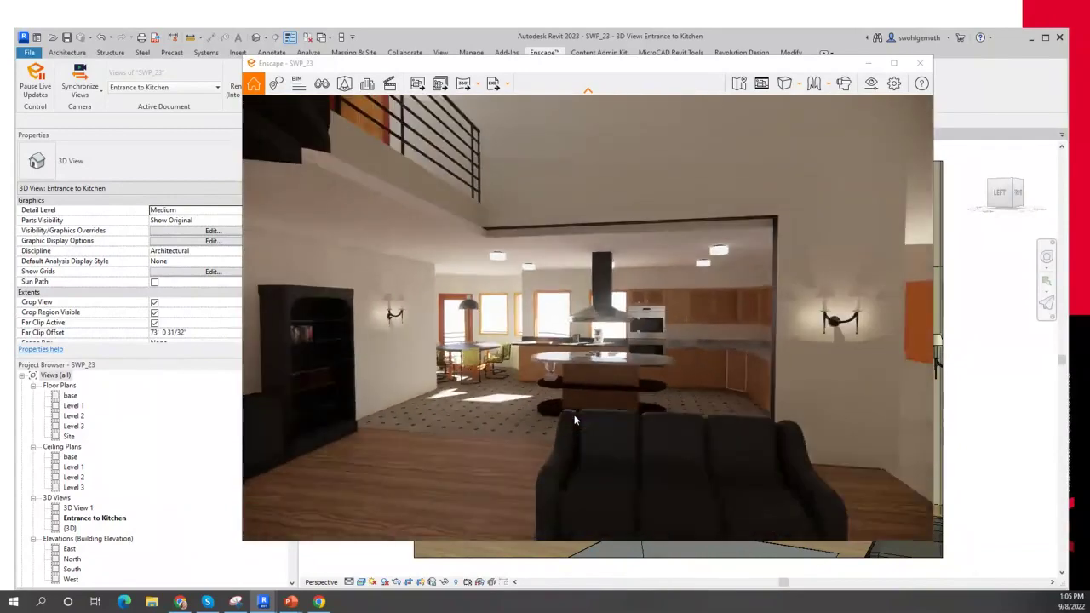
key(Down)
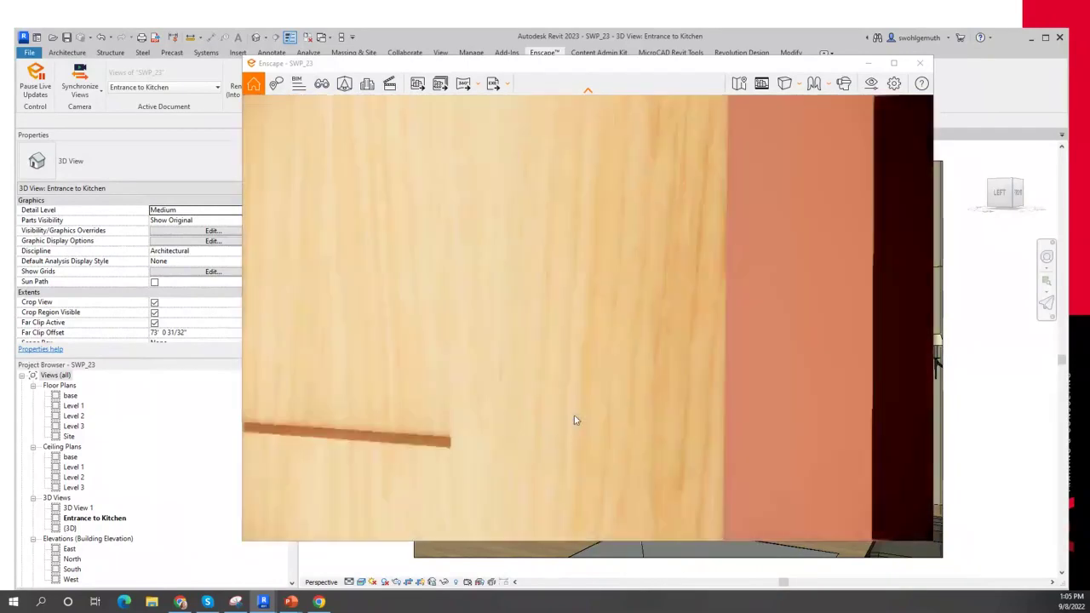
key(Up)
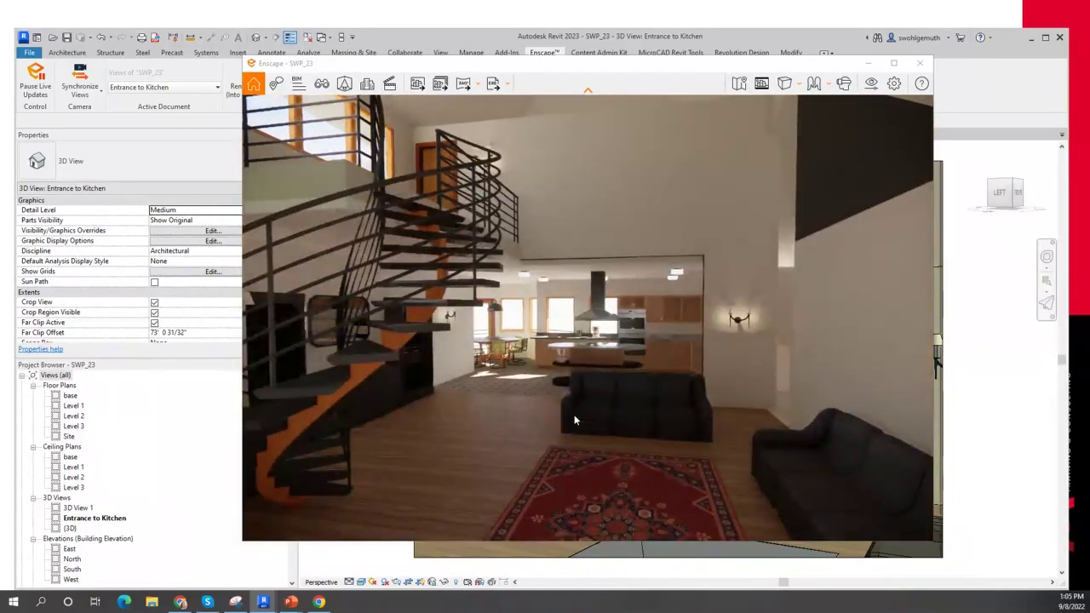
Step: Reset the rendering to the saved Entrance to Kitchen view, and switch it to the {3D} view of SWP_23
click(322, 83)
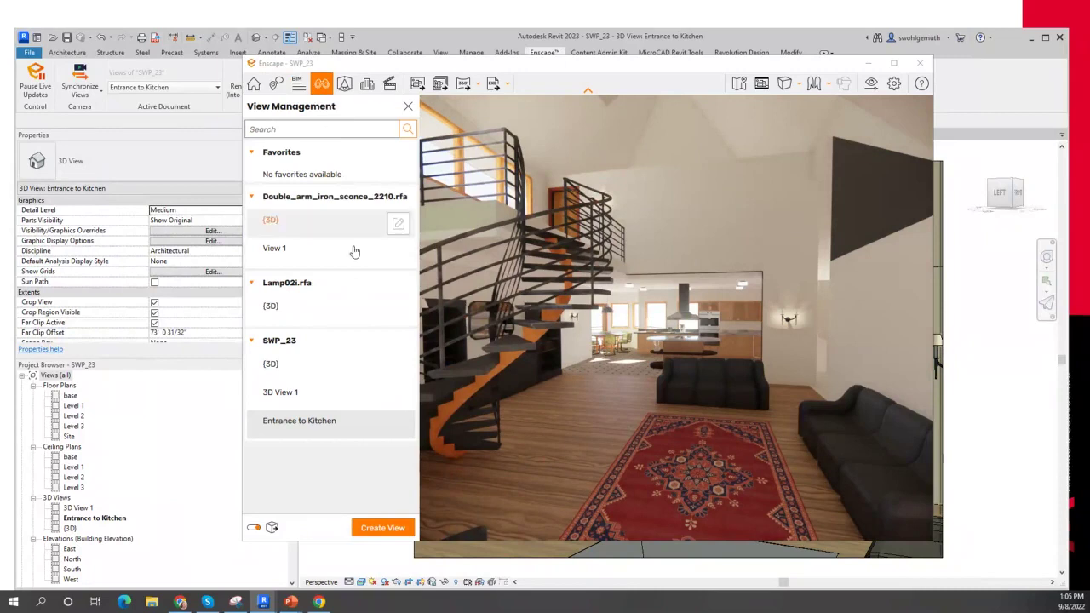
click(306, 423)
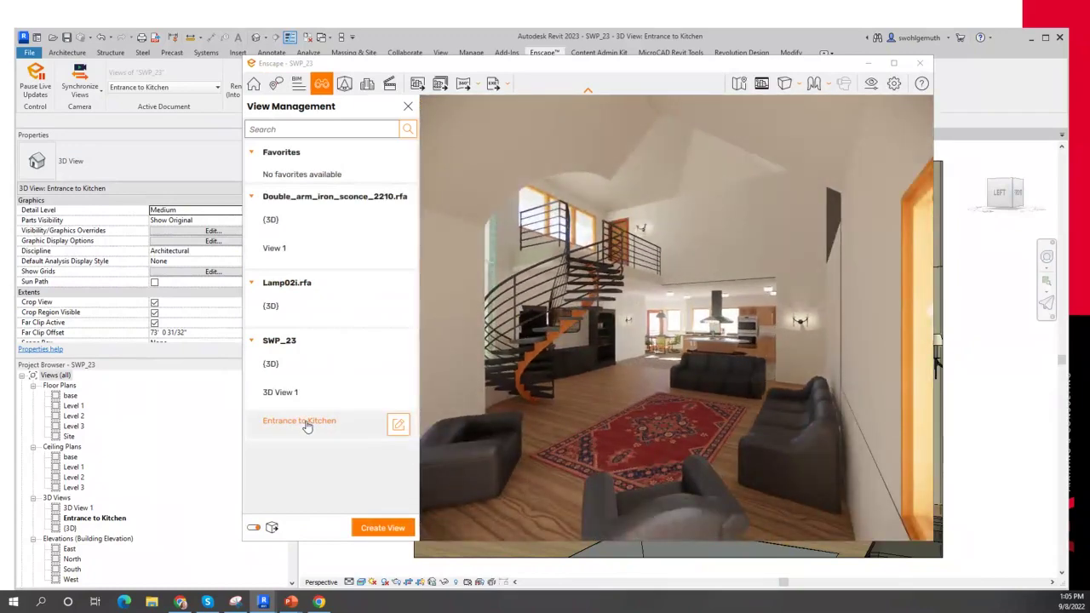
click(273, 368)
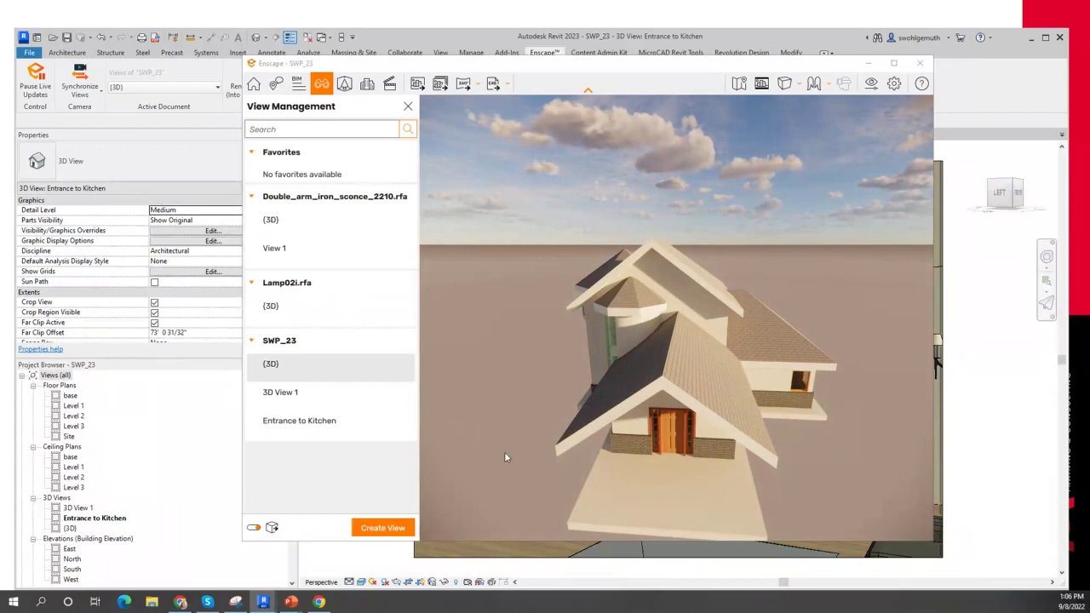
Step: Fly in to the front of the house and examine the entrance door and brick base
drag(505, 452, 542, 484)
scroll(617, 525, up, 5)
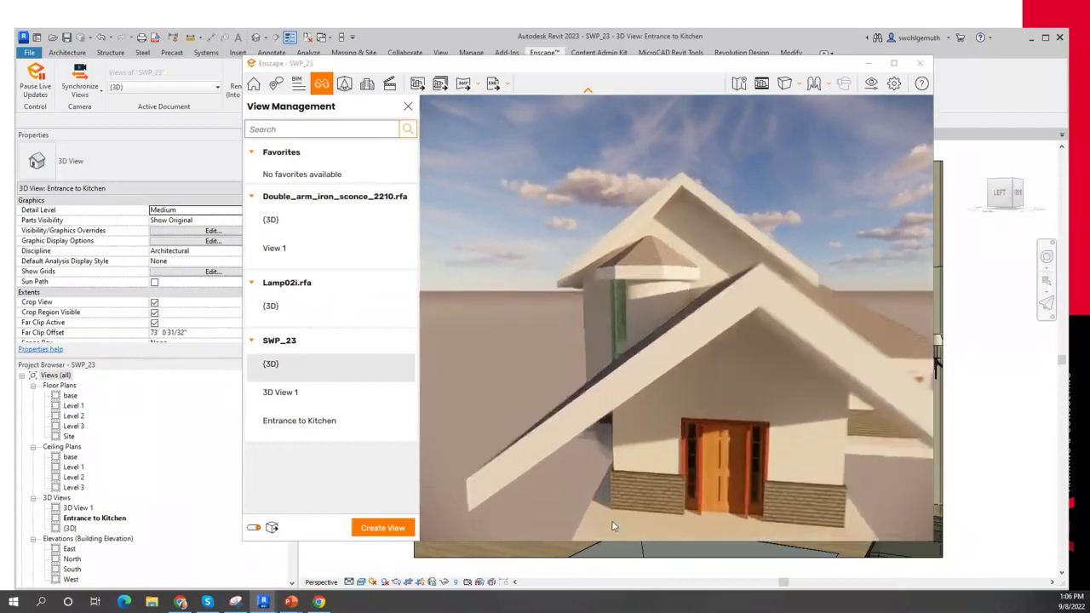
drag(597, 449, 598, 449)
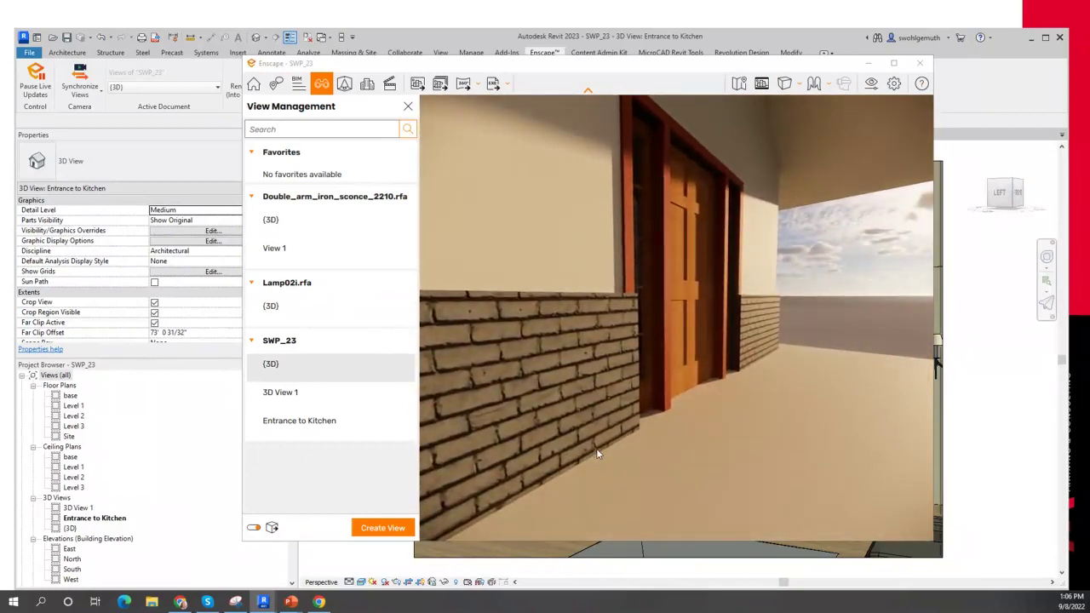
scroll(596, 449, up, 2)
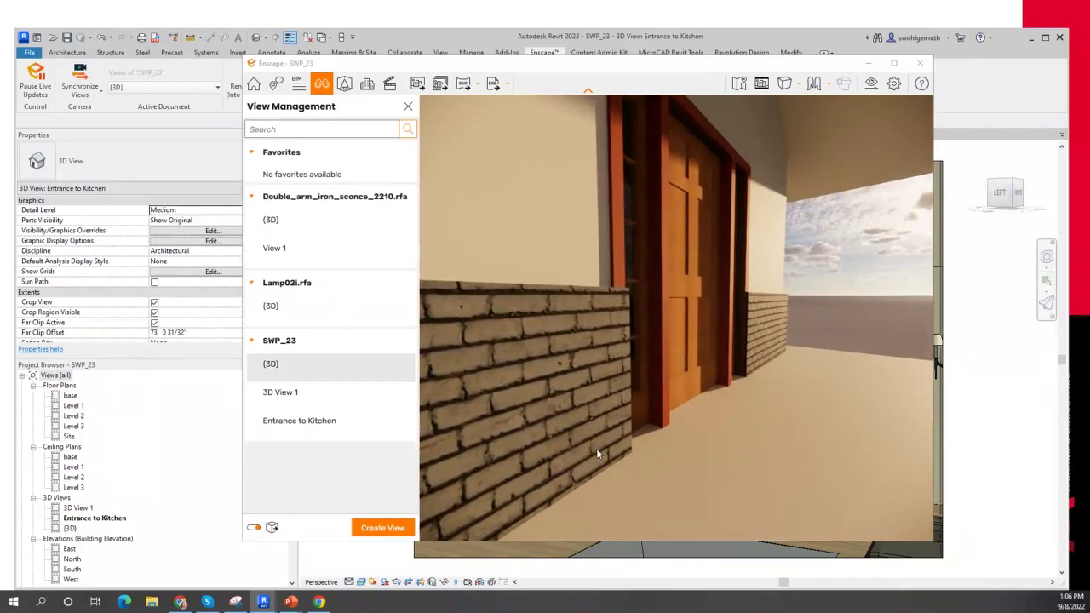
drag(596, 449, 596, 448)
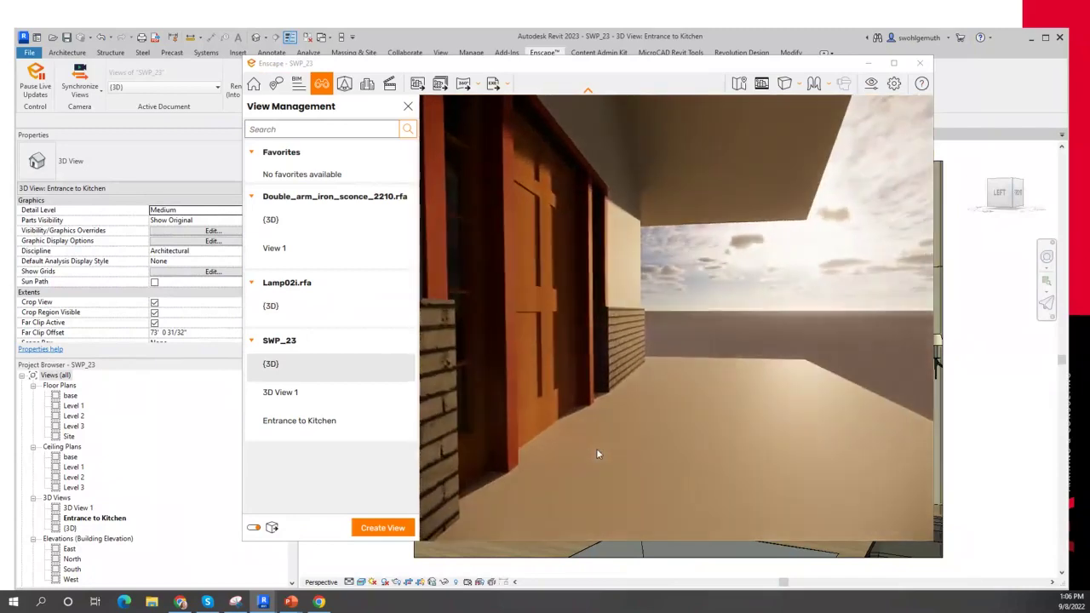
Step: Move past the front door to the side wing, examine its window, roof and brick base, and close the view list
key(w)
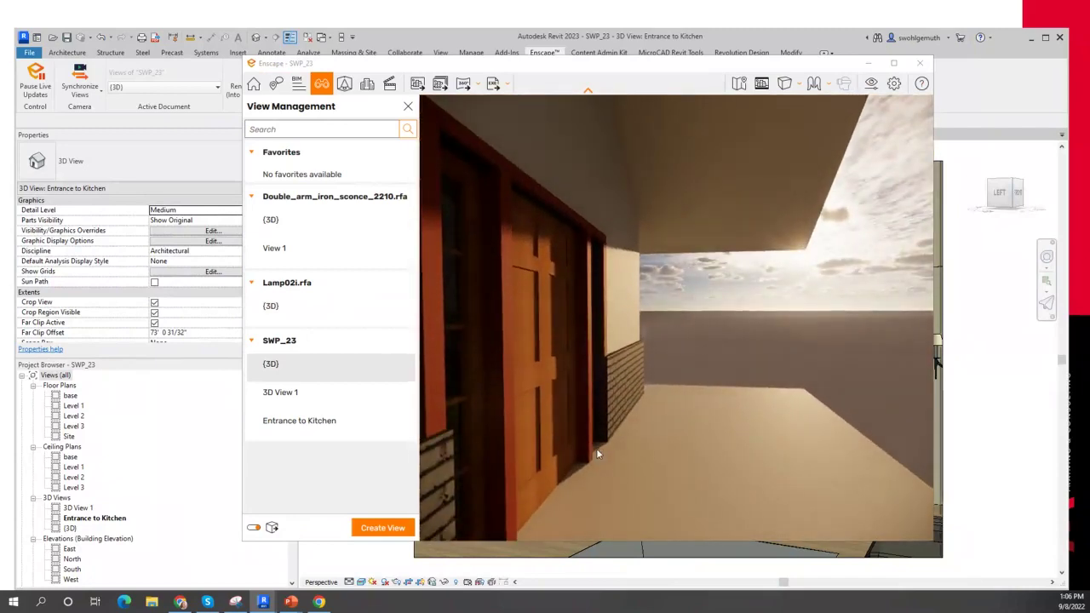
key(w)
key(w)
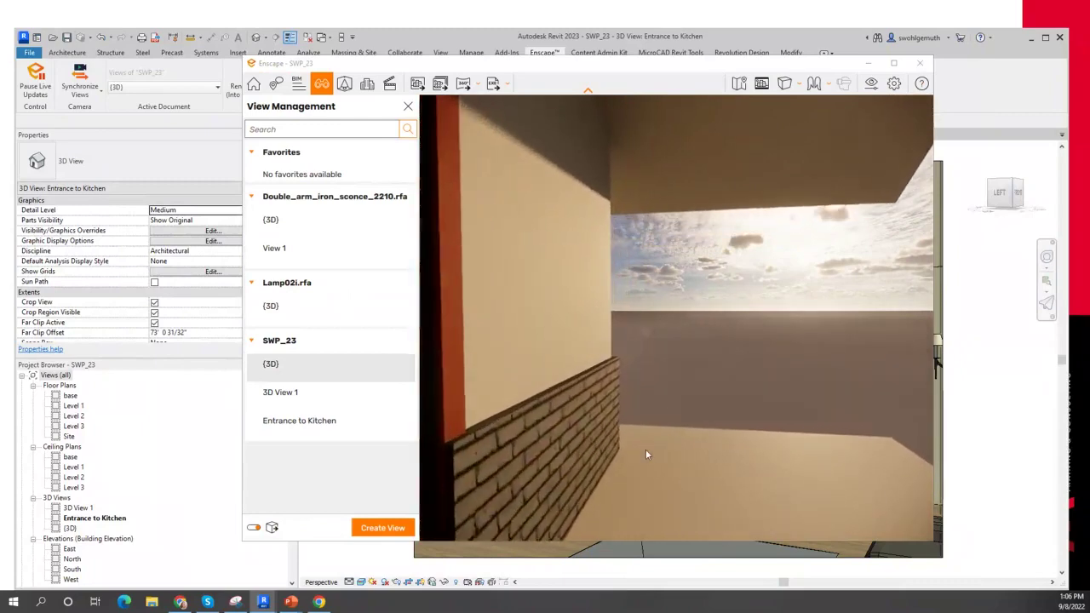
key(w)
key(a)
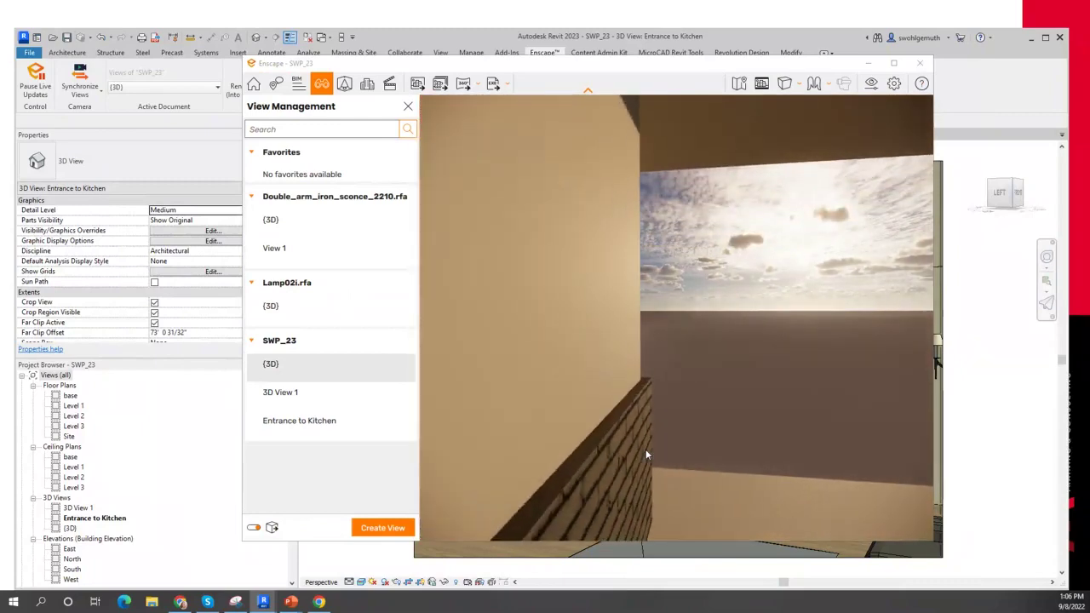
key(d)
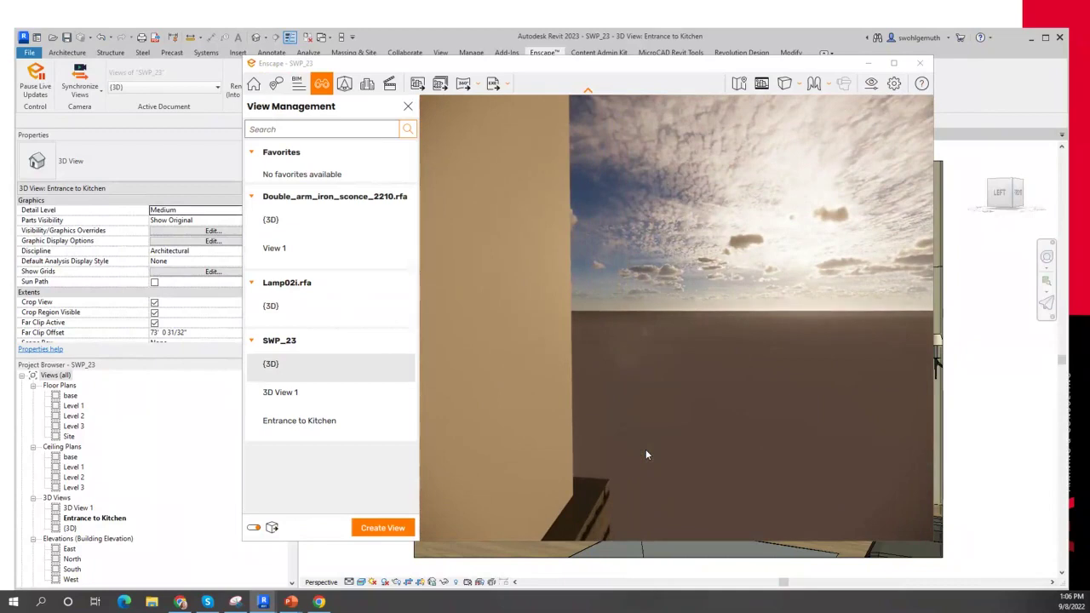
key(a)
key(e)
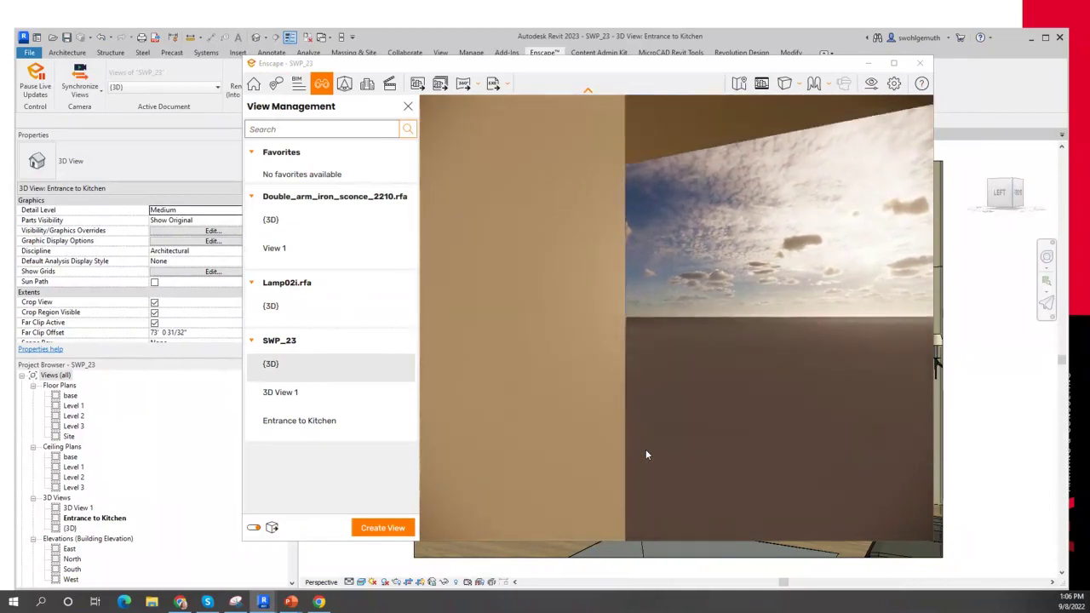
key(d)
key(s)
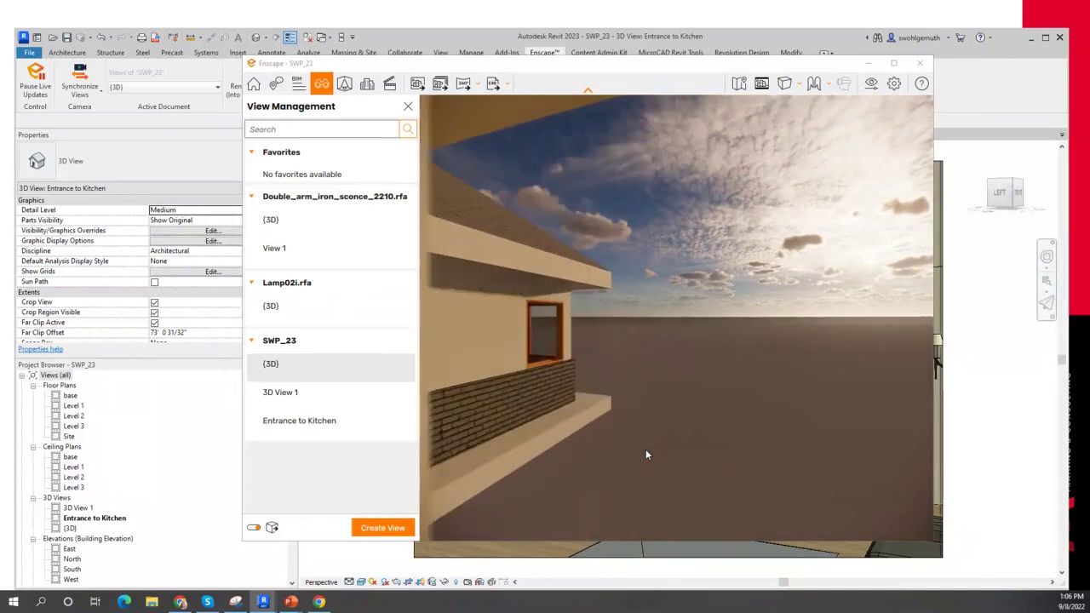
key(w)
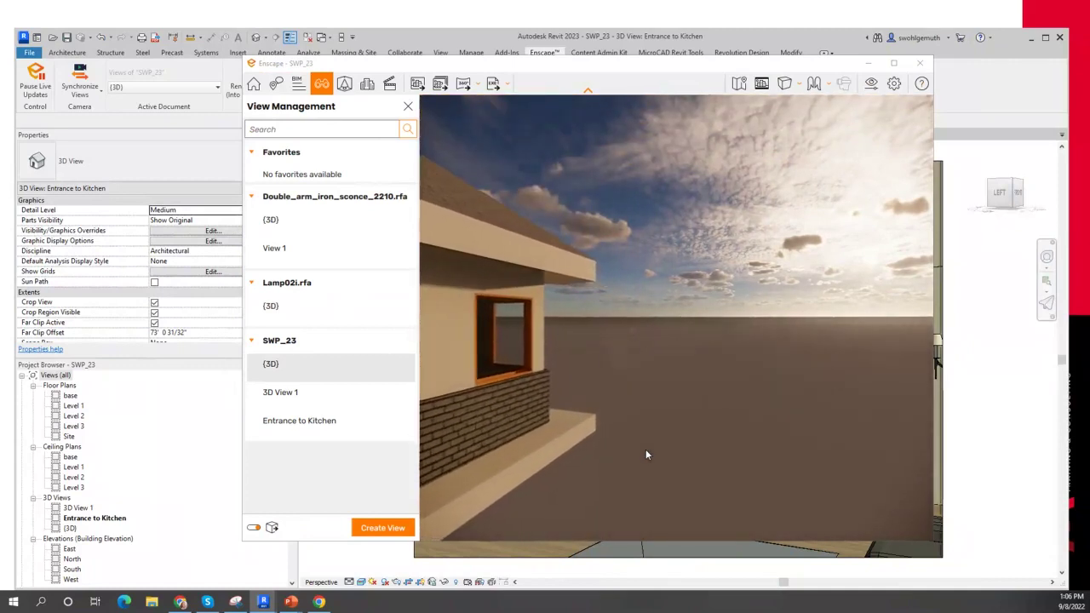
key(a)
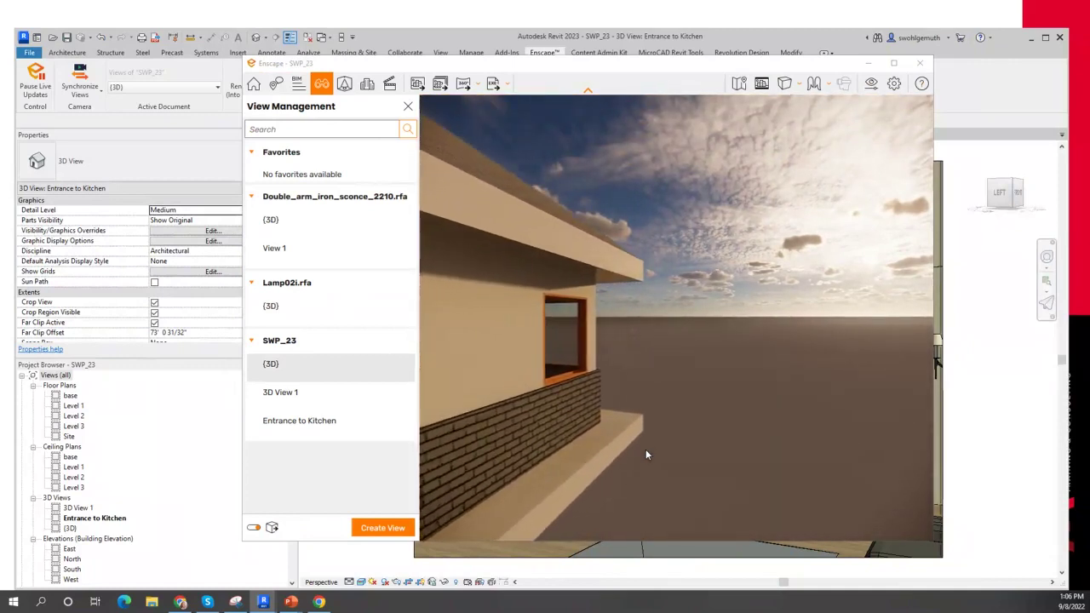
drag(645, 449, 645, 449)
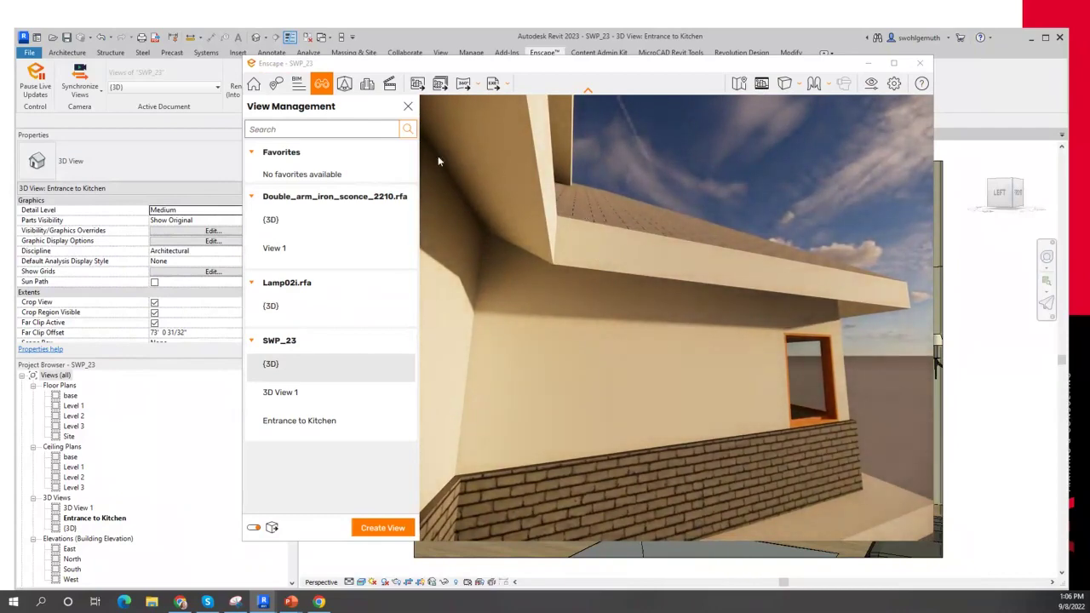
click(410, 101)
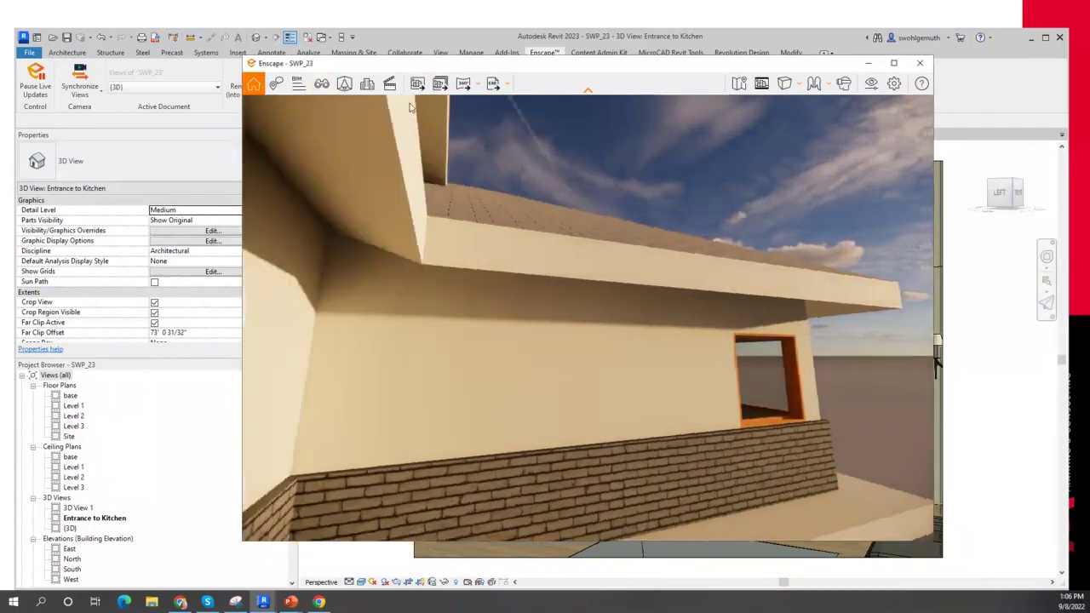
drag(712, 359, 713, 364)
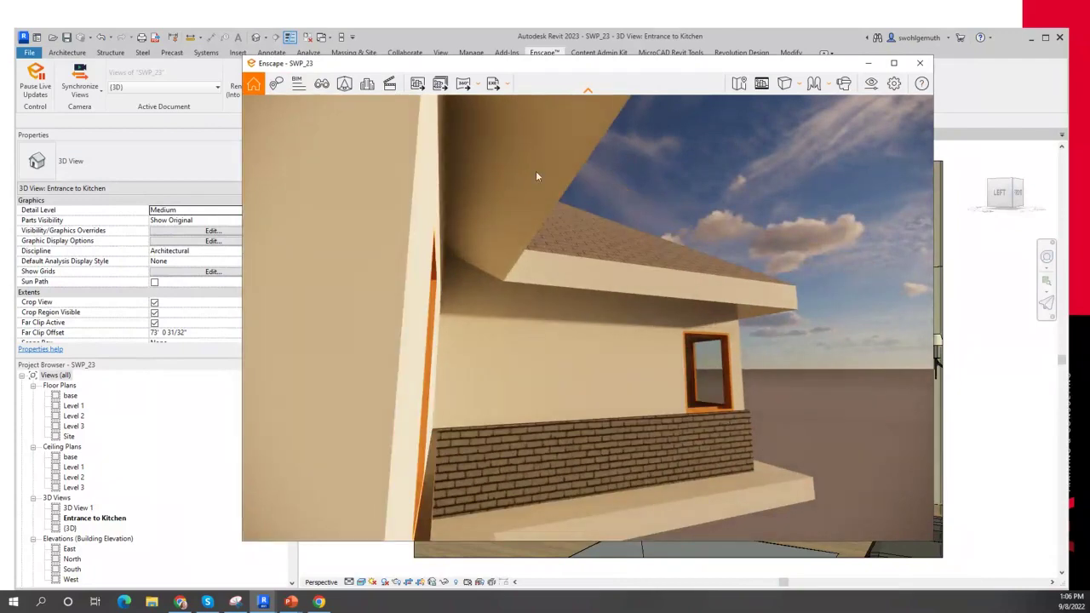
Step: Return the rendering to the saved Entrance to Kitchen view of SWP_23
click(321, 84)
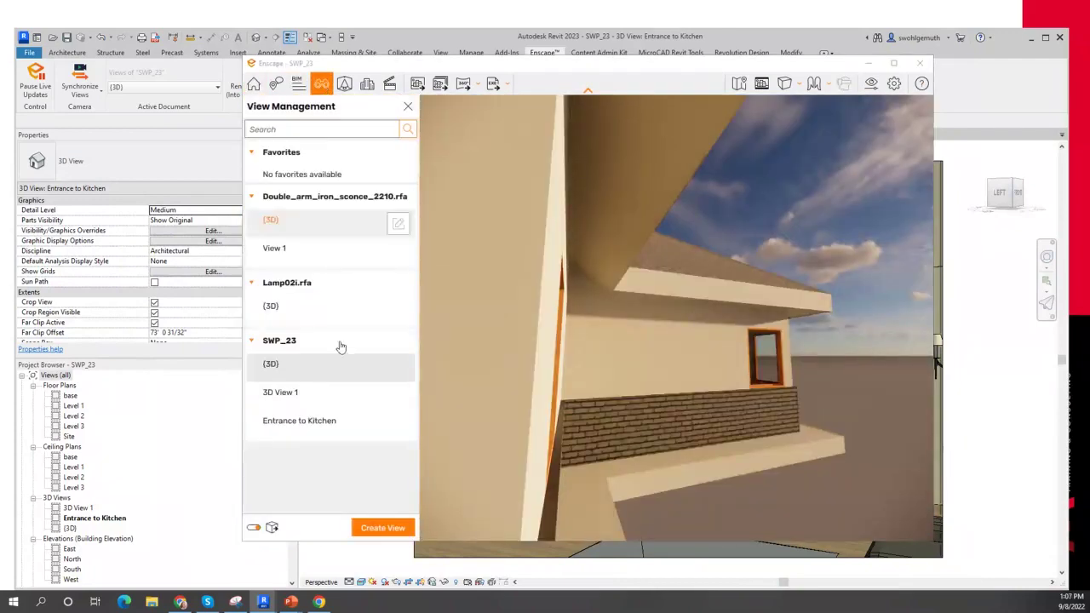
click(303, 421)
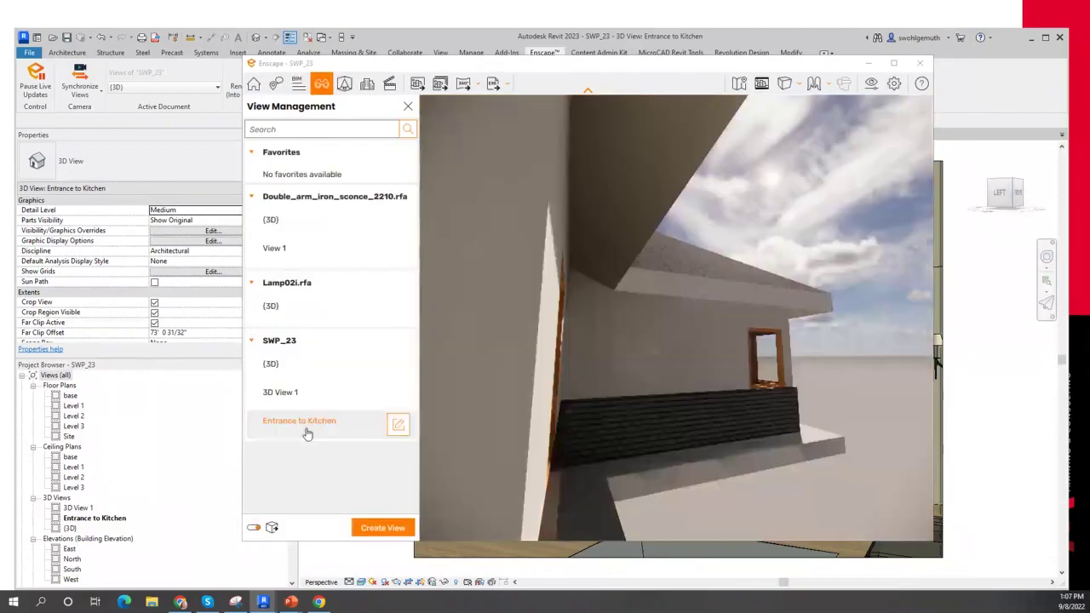
click(308, 434)
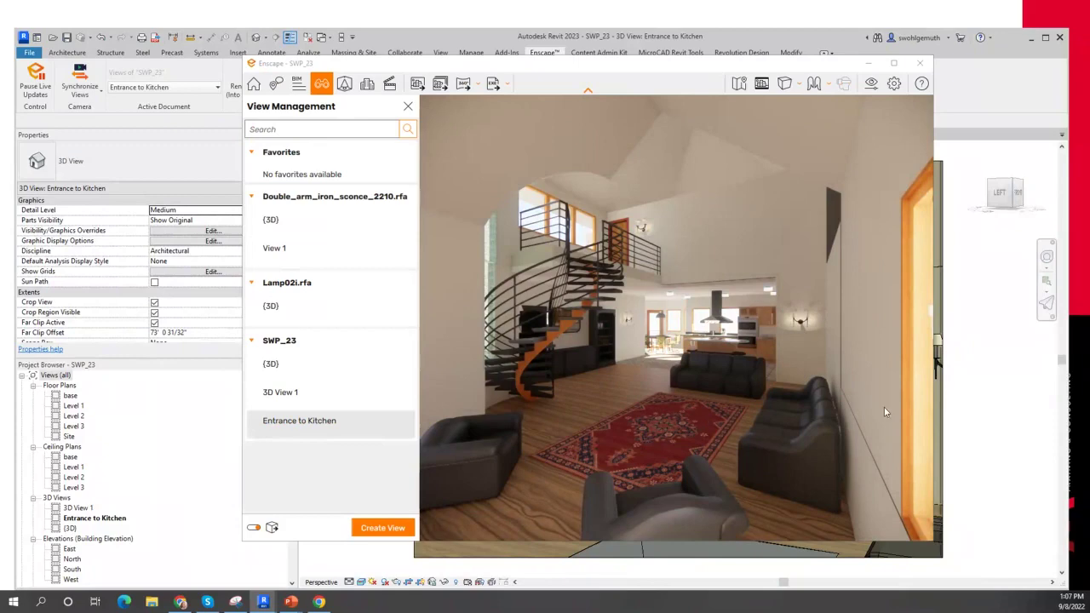
Step: Switch back to the Revit window and open the Enscape Asset Library
click(991, 291)
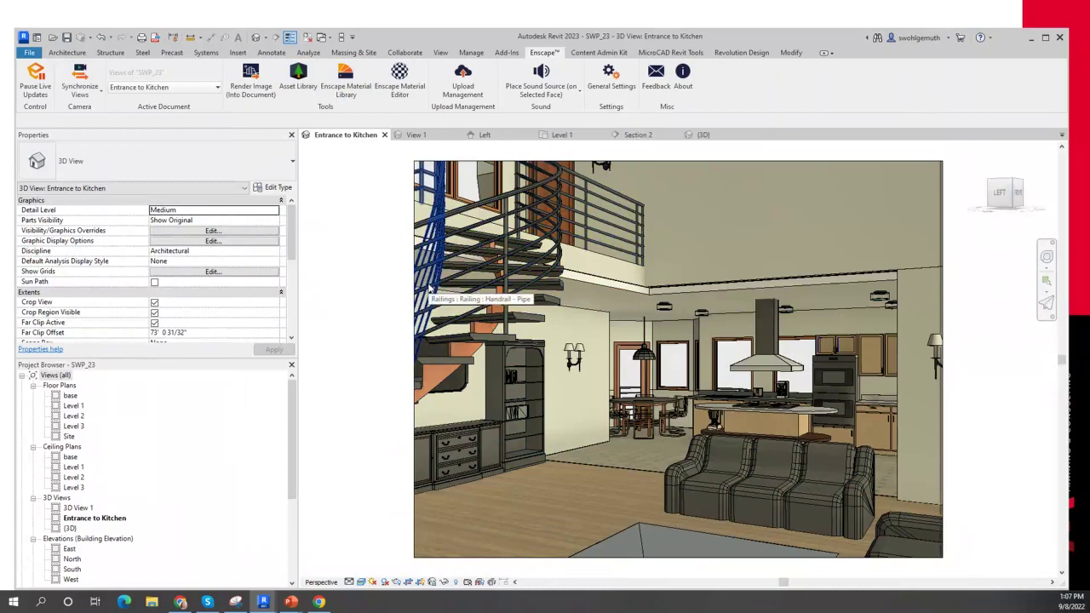
click(295, 89)
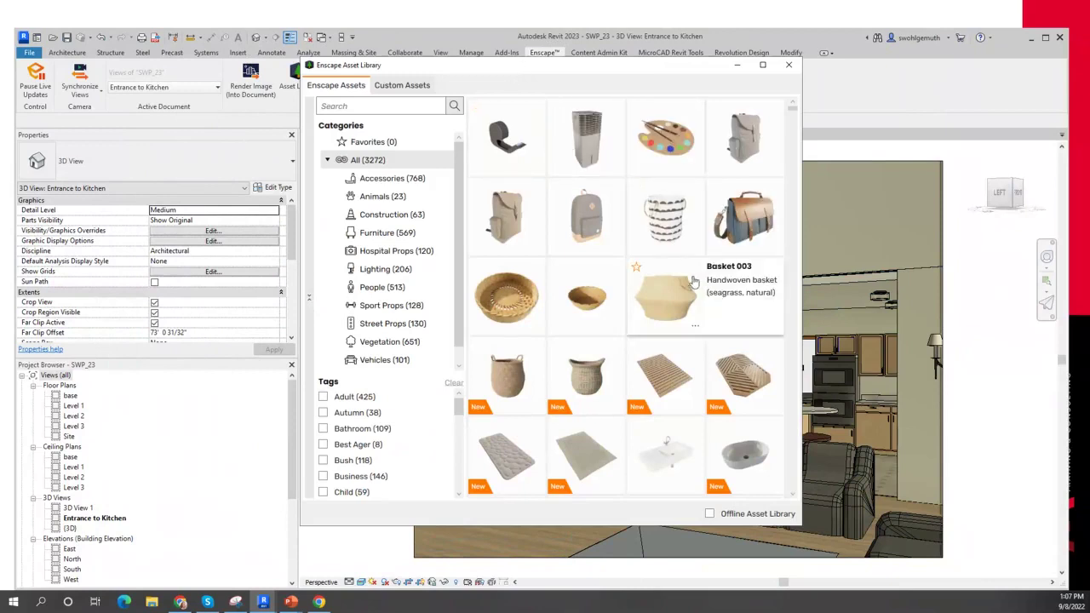
Step: Browse the Vegetation category of the Enscape assets and examine the bushes, grasses and flowering plants on offer
mouse_move(645, 371)
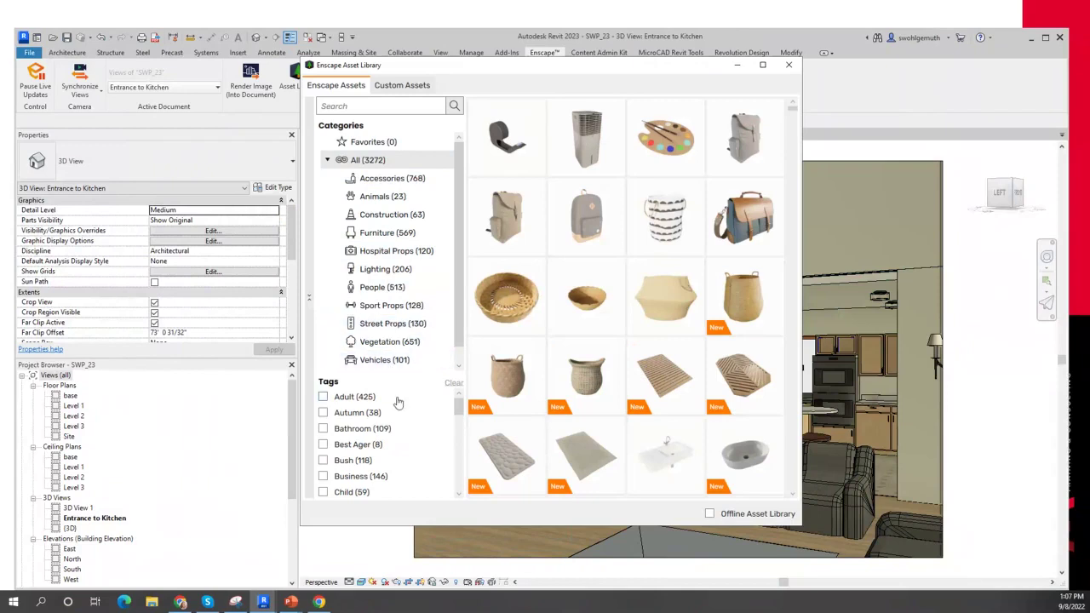
click(385, 341)
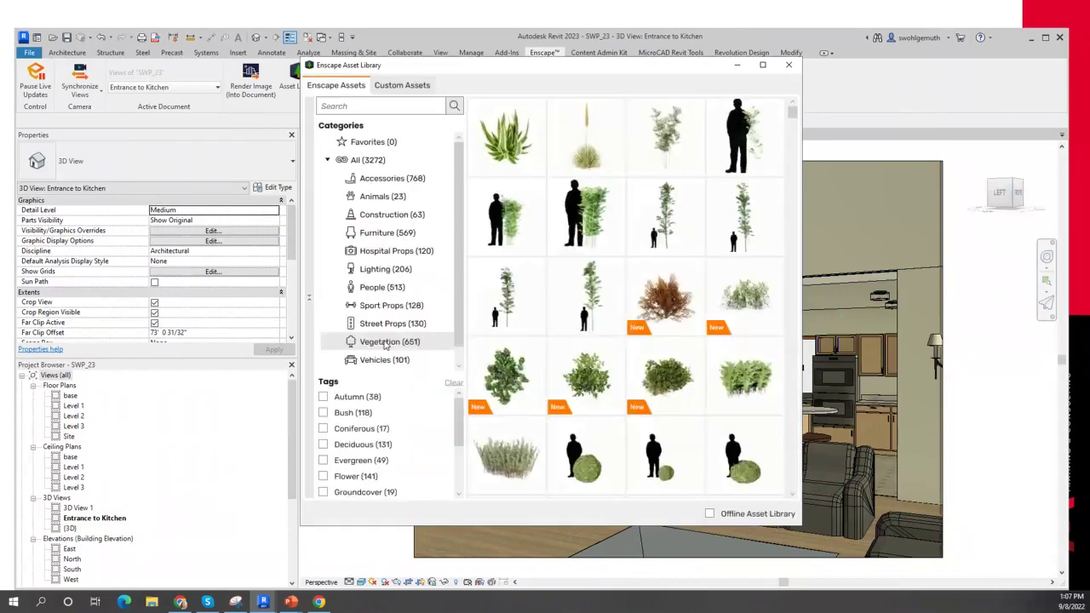
scroll(597, 296, down, 2)
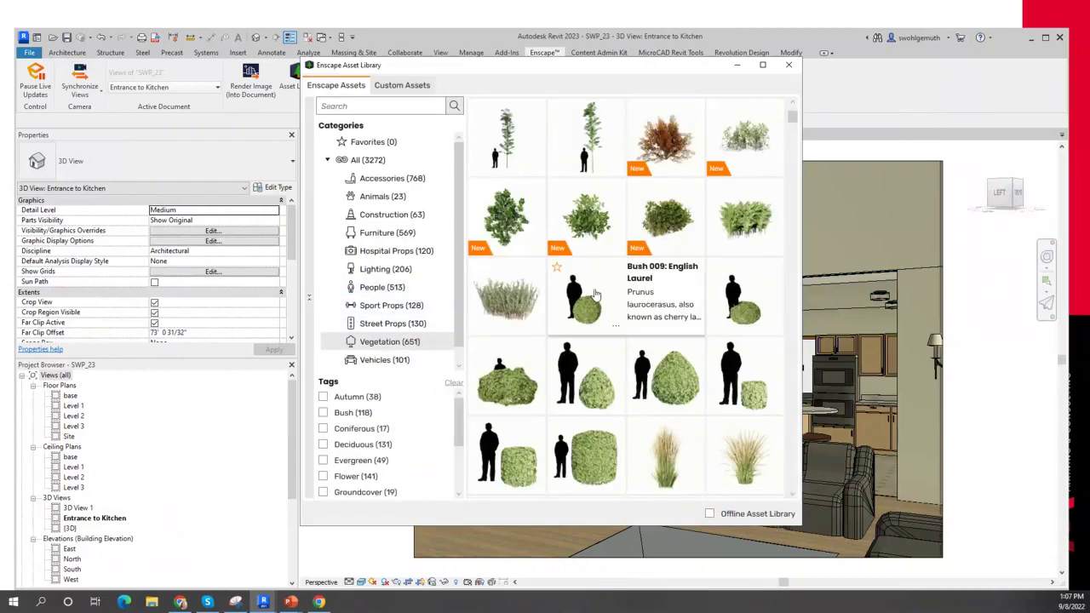
scroll(598, 298, down, 2)
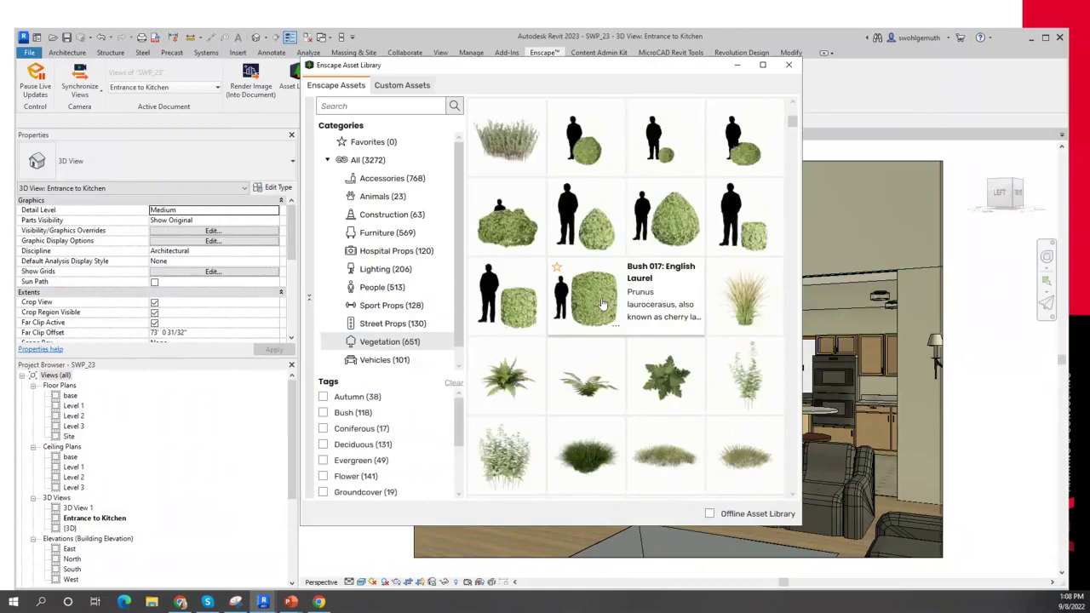
scroll(601, 303, down, 6)
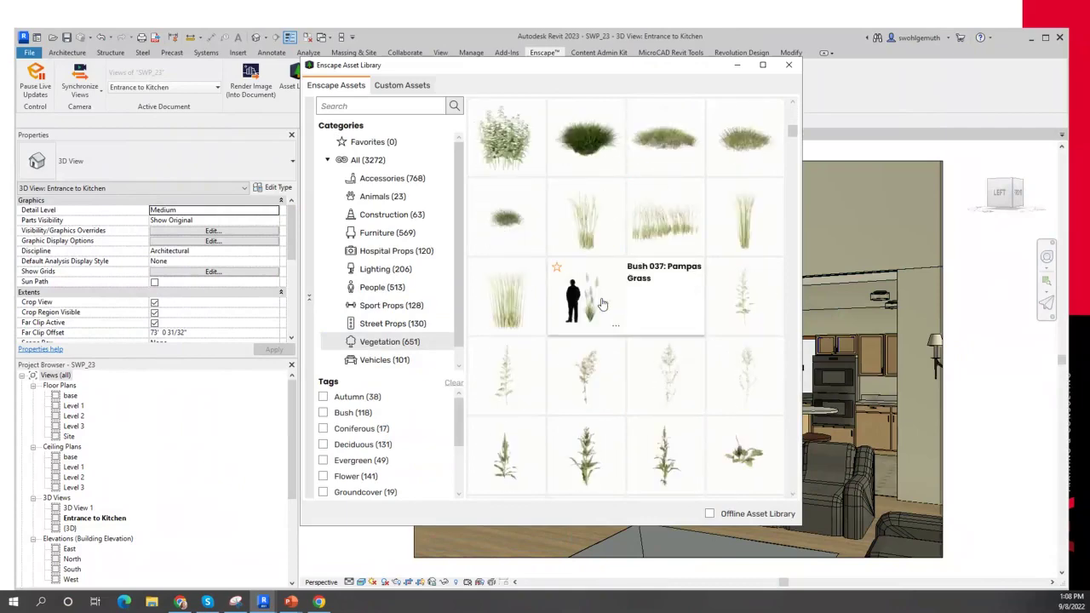
scroll(601, 303, down, 2)
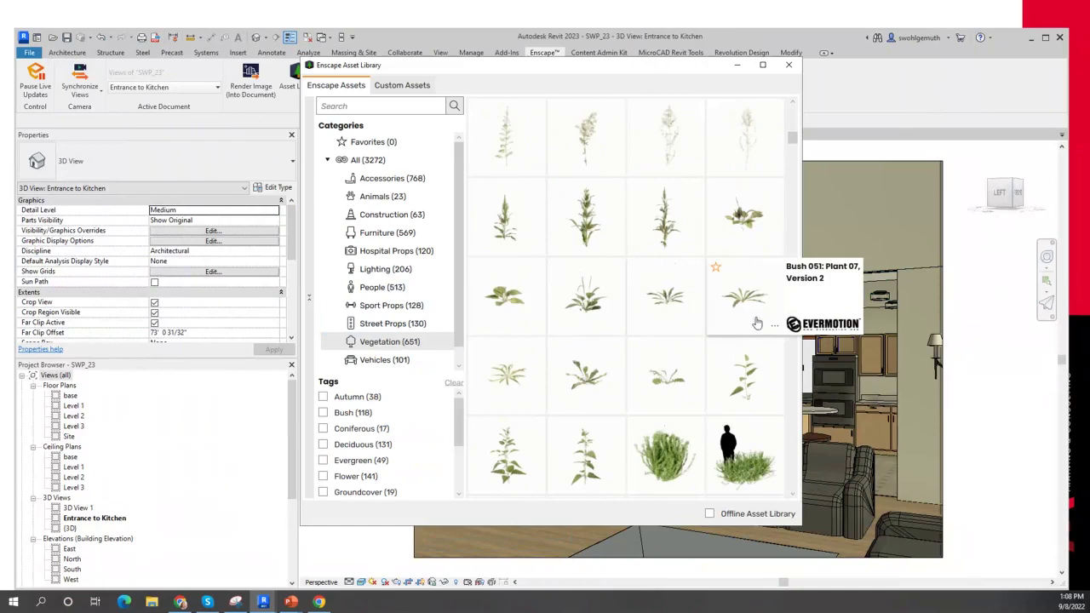
mouse_move(729, 322)
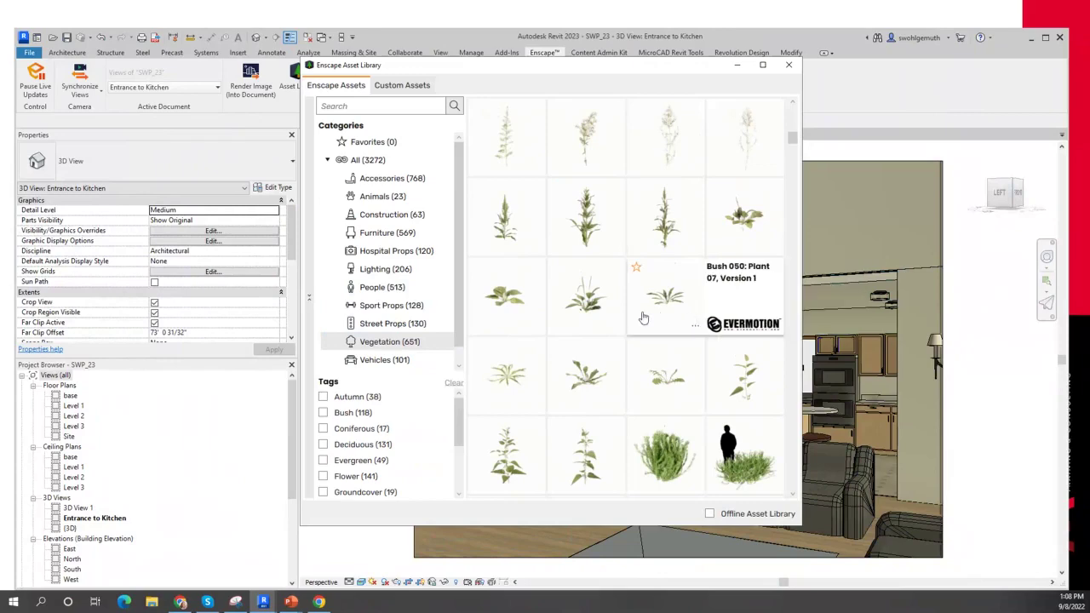
scroll(644, 318, down, 1)
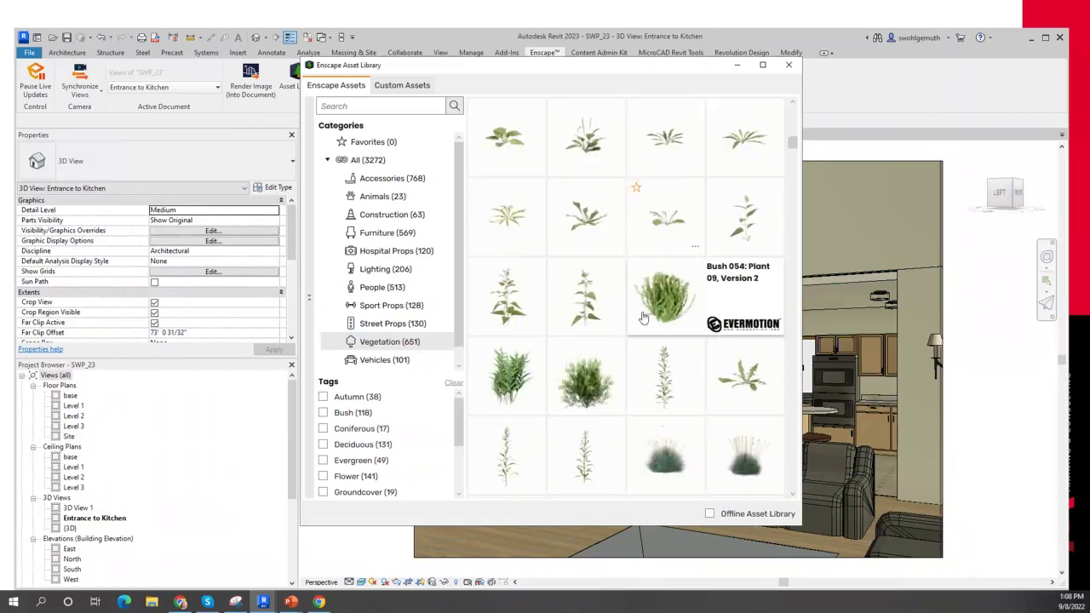
scroll(644, 317, down, 5)
scroll(644, 317, down, 9)
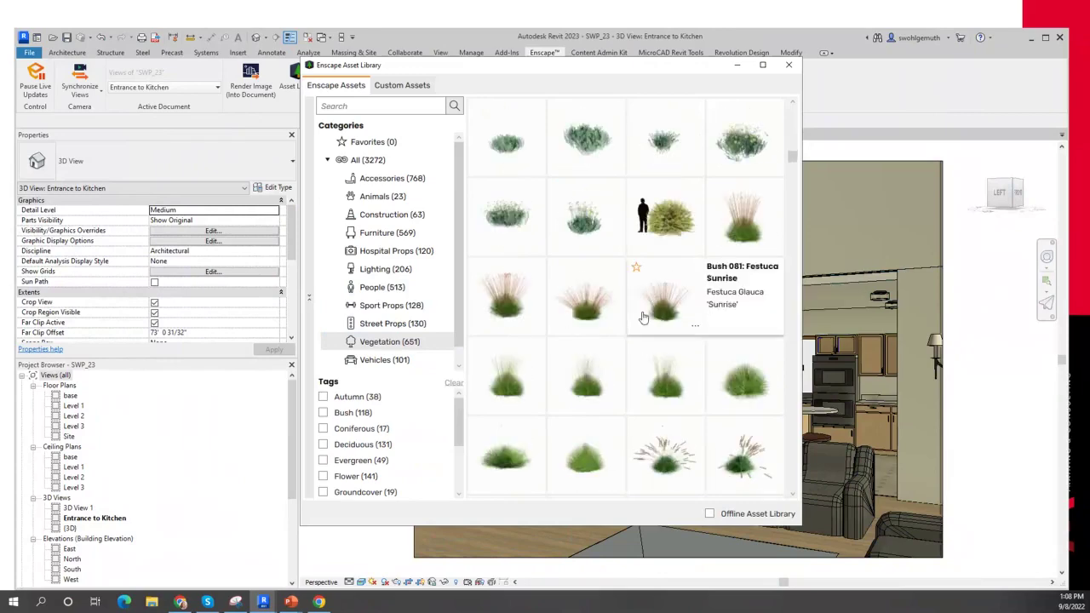
scroll(644, 318, down, 10)
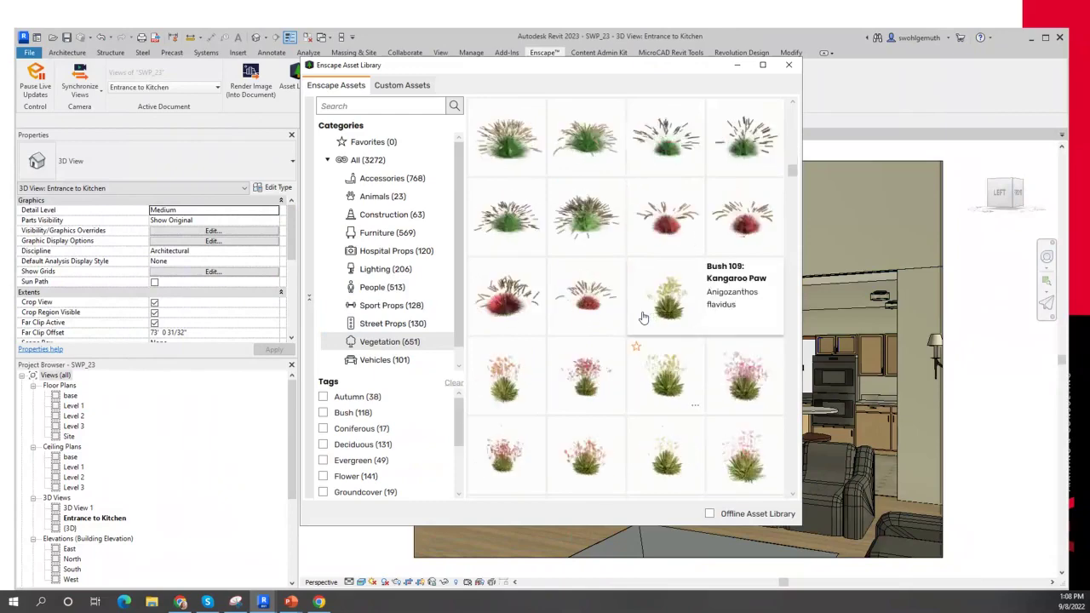
scroll(643, 318, up, 5)
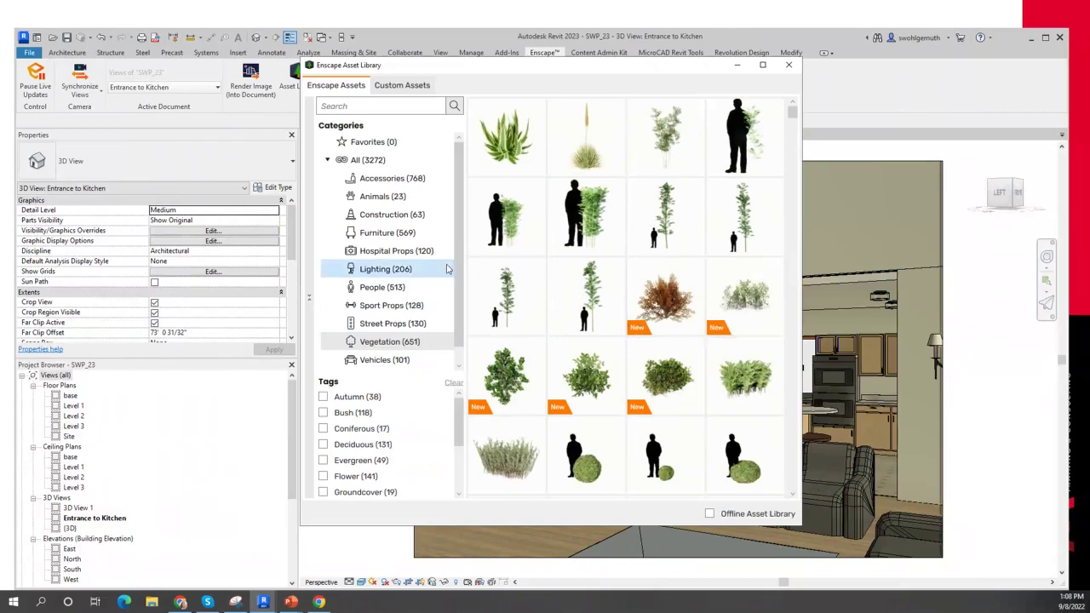
Step: Load the Books 011 asset from the Accessories category into the project, leave its placement in the 3D view, and close the asset library
click(397, 181)
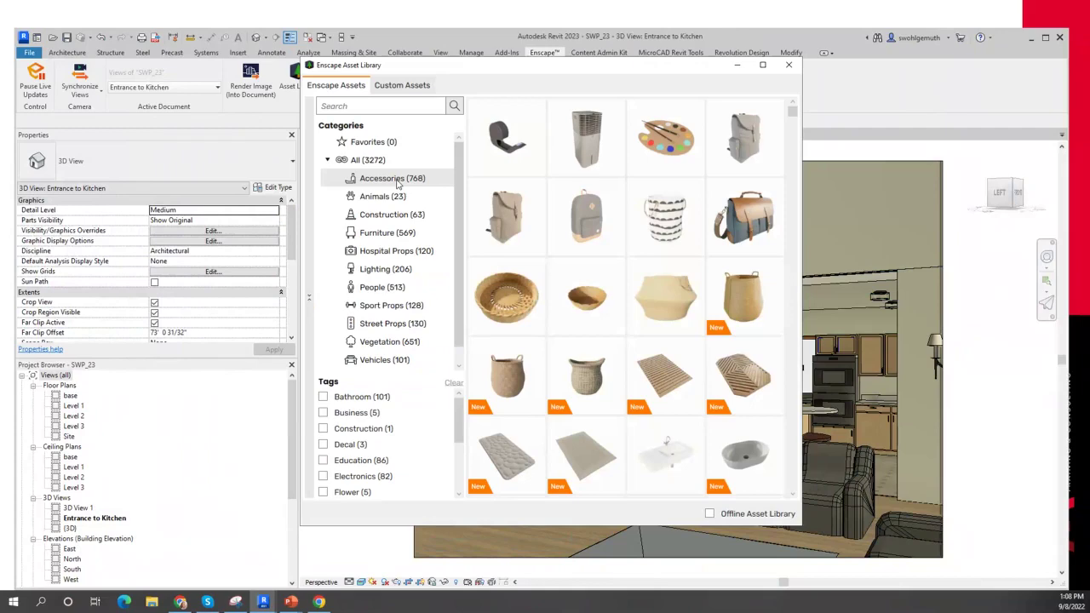
scroll(647, 272, down, 5)
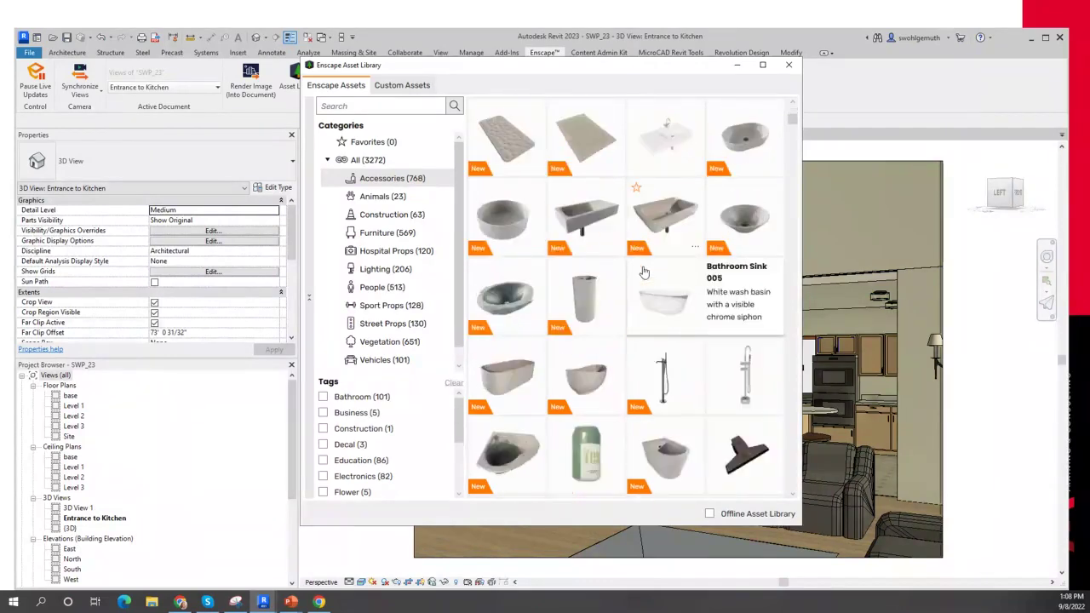
scroll(644, 271, down, 6)
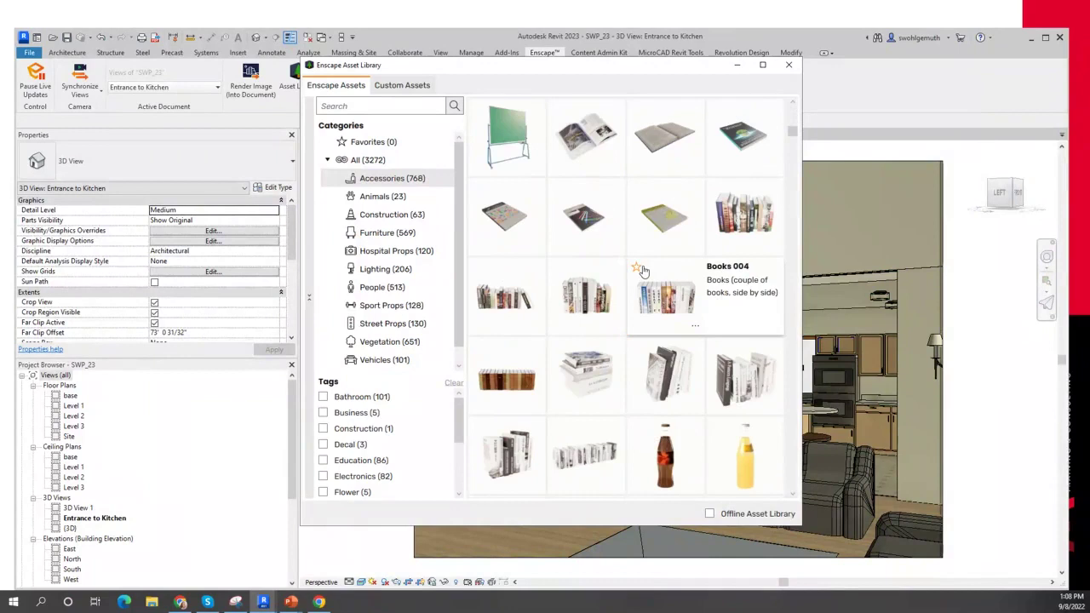
scroll(662, 336, down, 1)
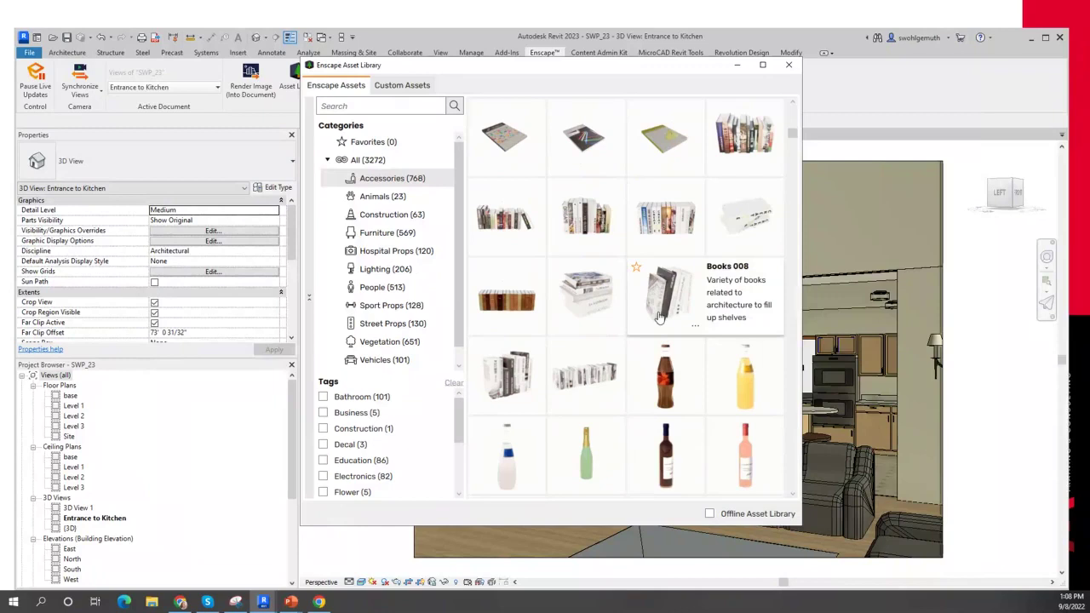
click(577, 384)
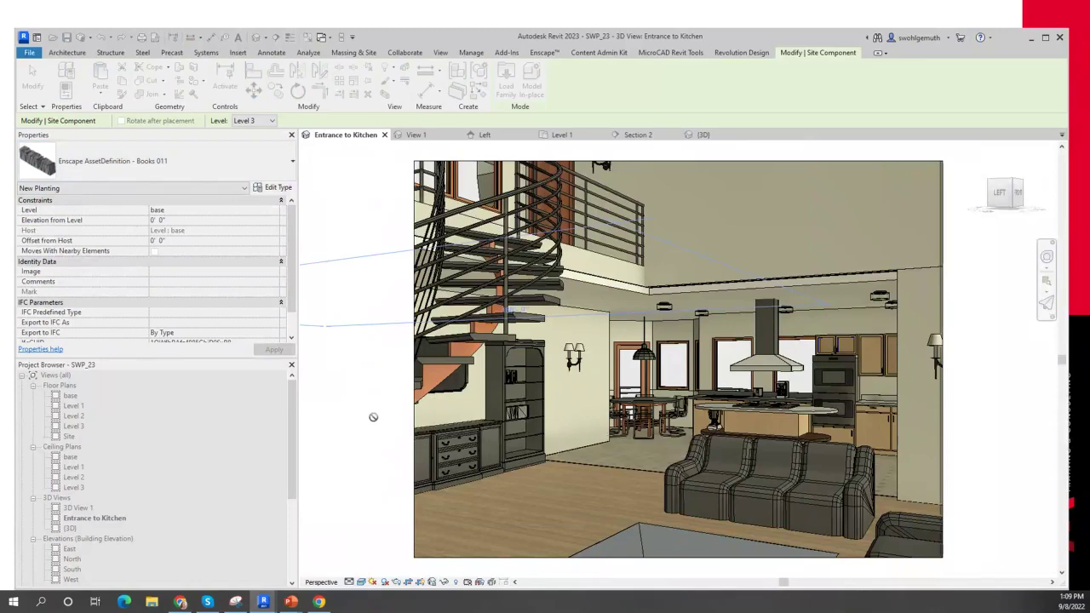
key(Escape)
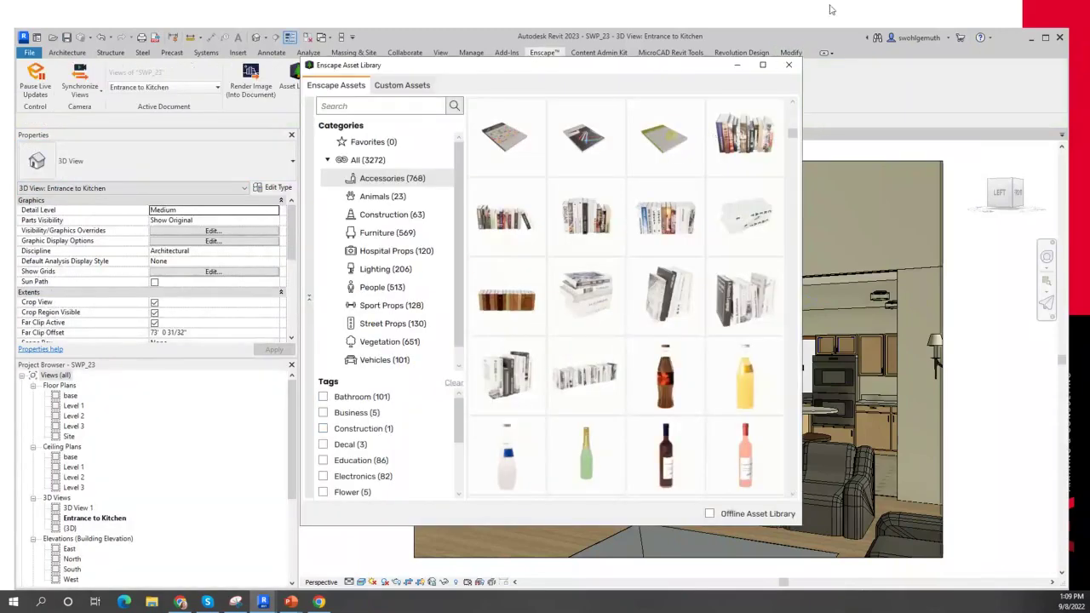
click(795, 69)
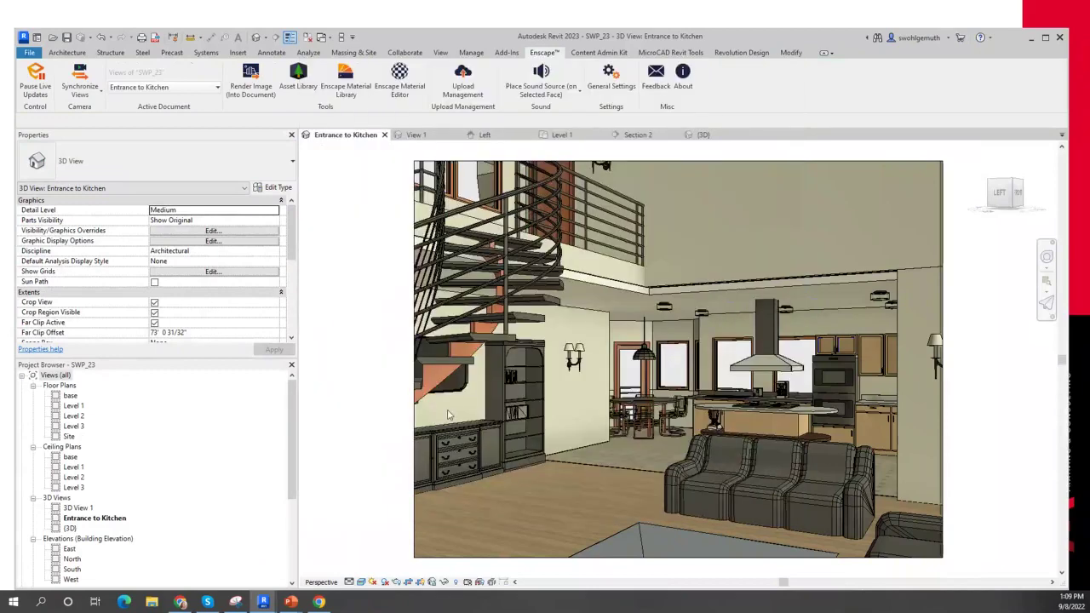
Step: Place Books 011 as a site component in the bookcase near the spiral stair on the Level 1 floor plan, dismissing the save reminder
click(559, 136)
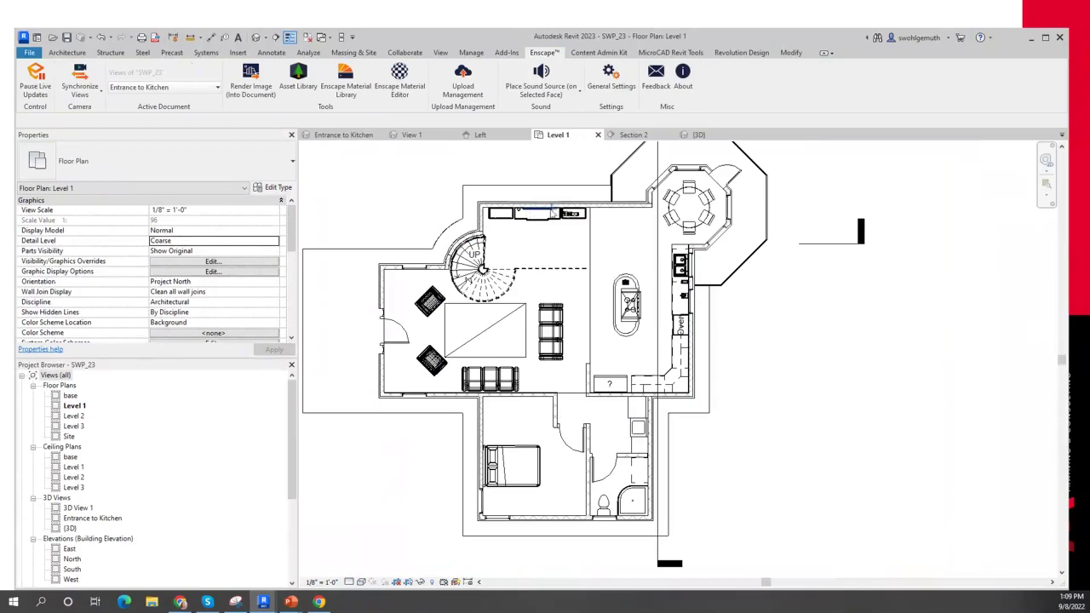
scroll(566, 219, up, 5)
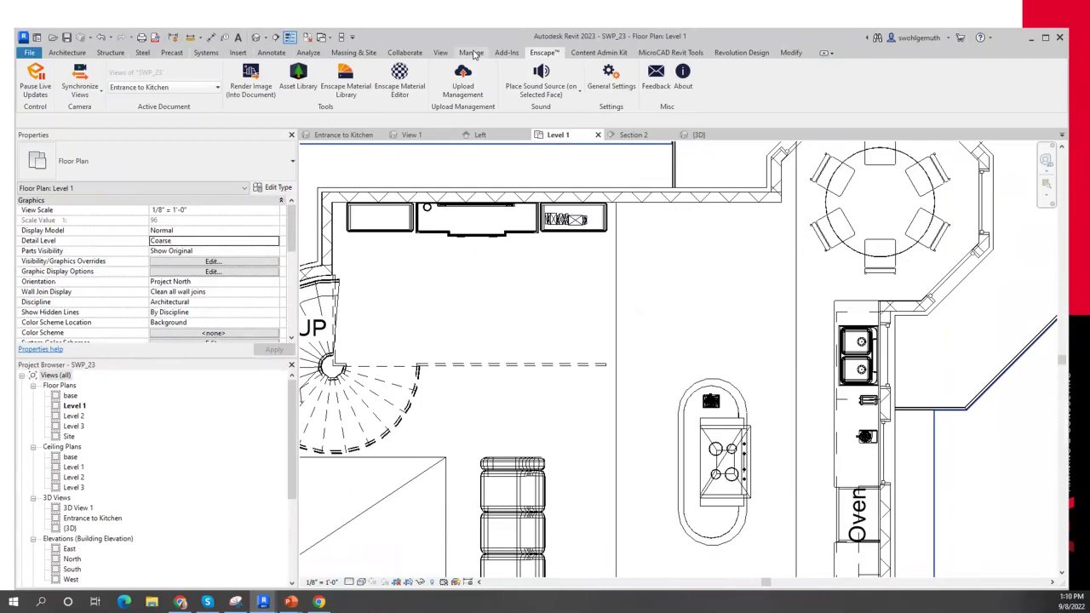
click(344, 53)
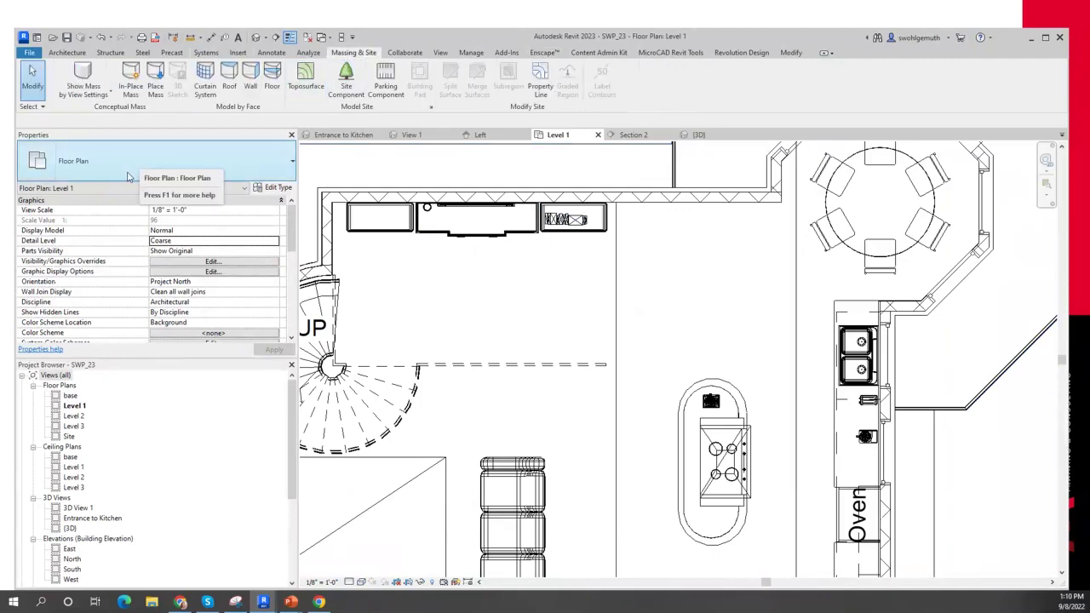
click(352, 87)
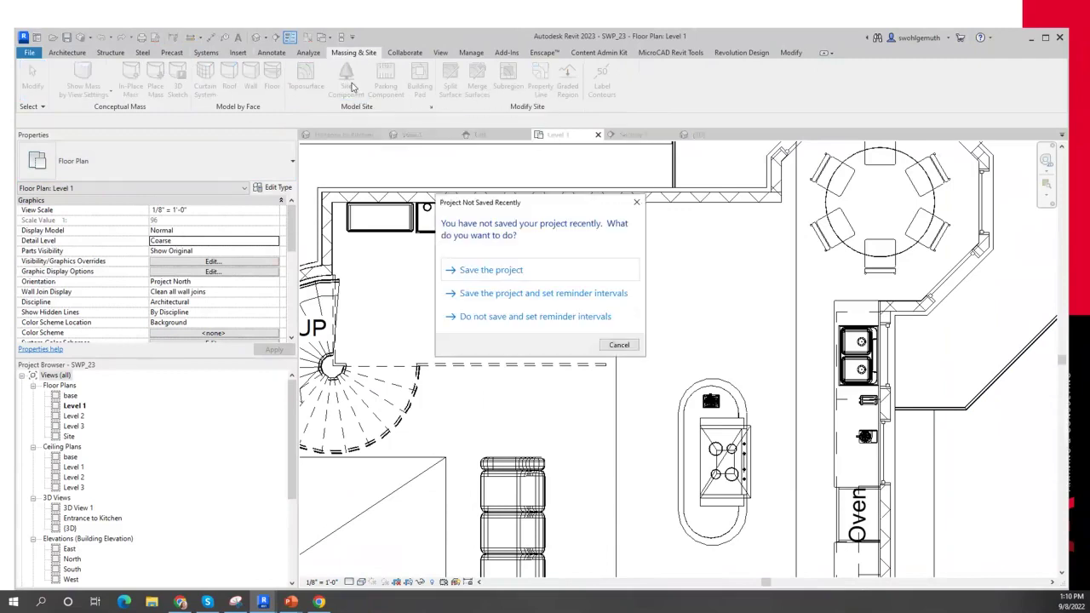
click(619, 345)
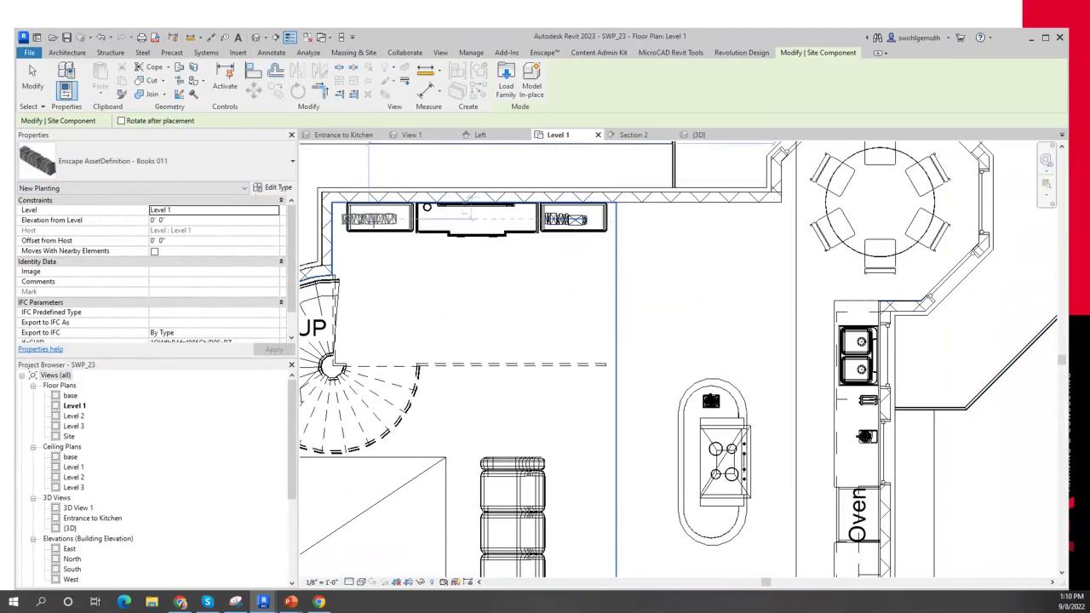
click(380, 219)
scroll(379, 225, up, 3)
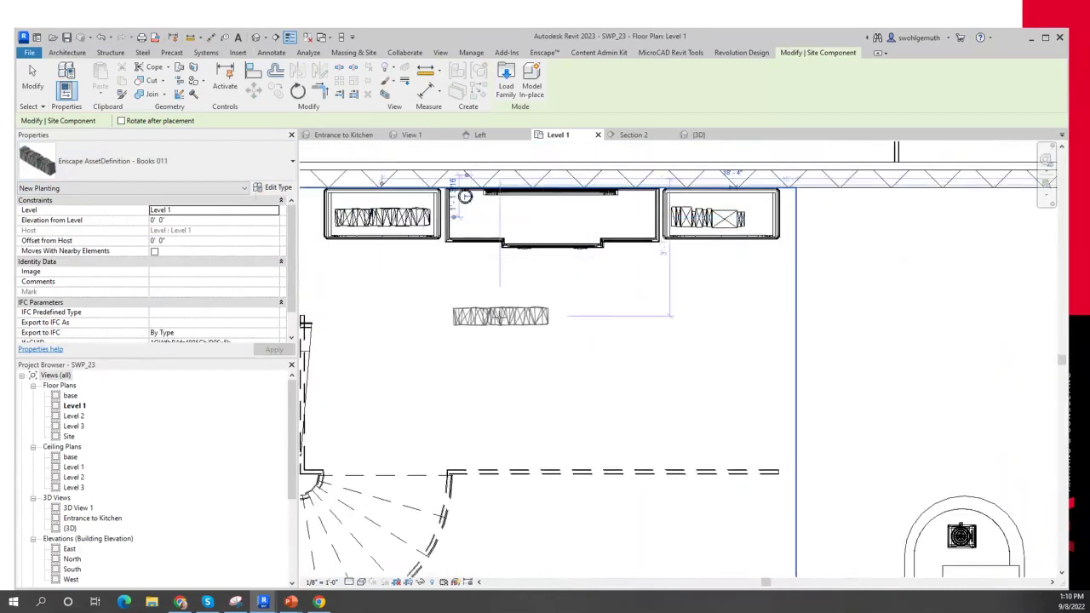
key(Escape)
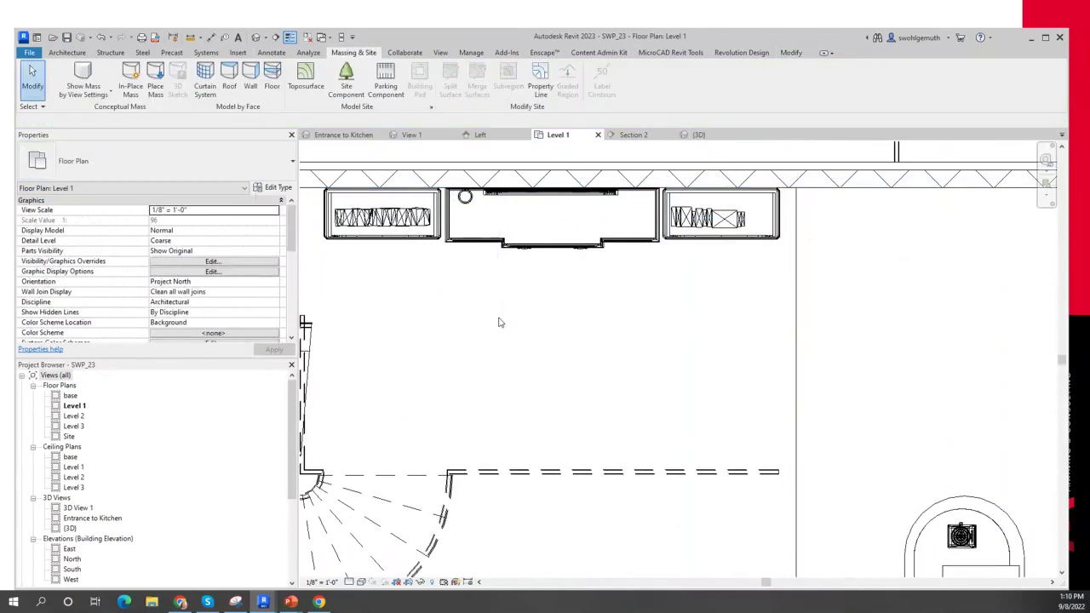
Step: Open the section view of the horizontal section line that looks toward the bookcase wall
scroll(575, 350, down, 5)
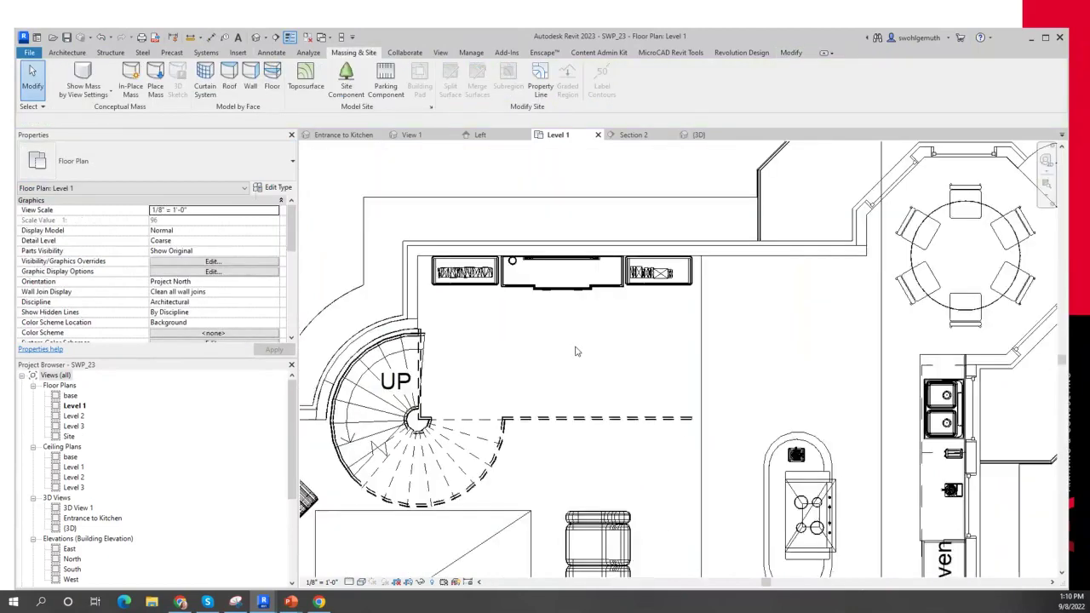
scroll(575, 350, down, 3)
click(824, 348)
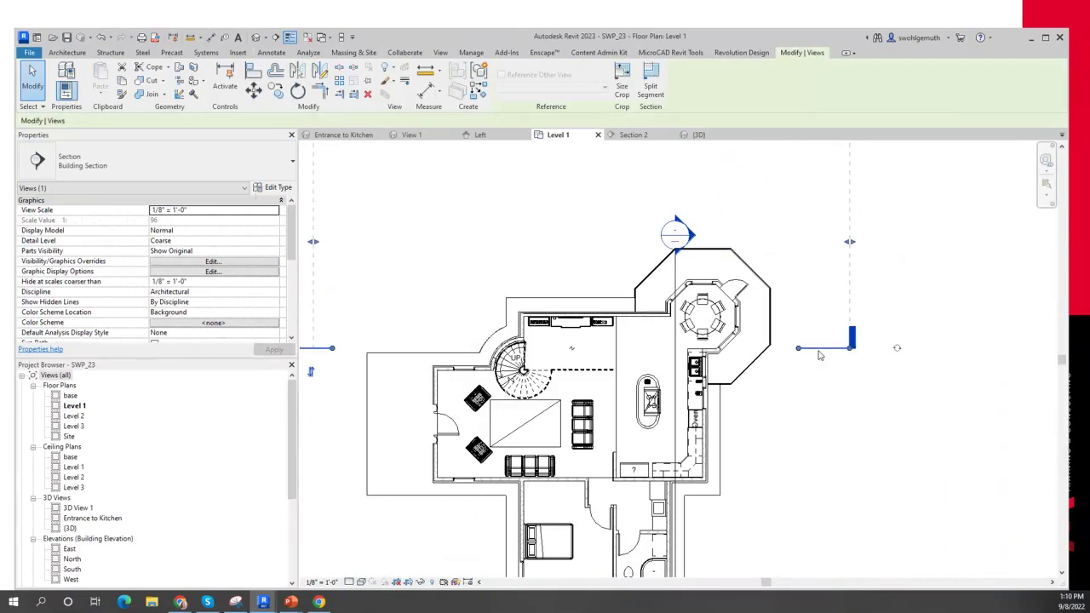
right_click(819, 349)
click(854, 101)
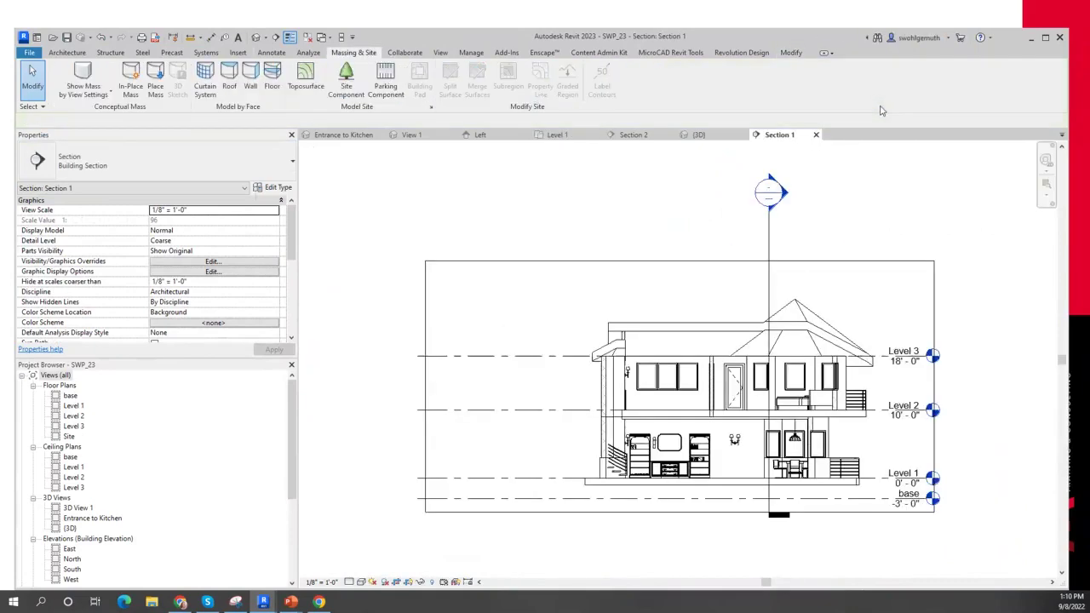
Step: Move Books 011 up to the second shelf from the bottom of the bookcase beside the stair, about 1' 6 3/4" above Level 1
scroll(651, 492, up, 3)
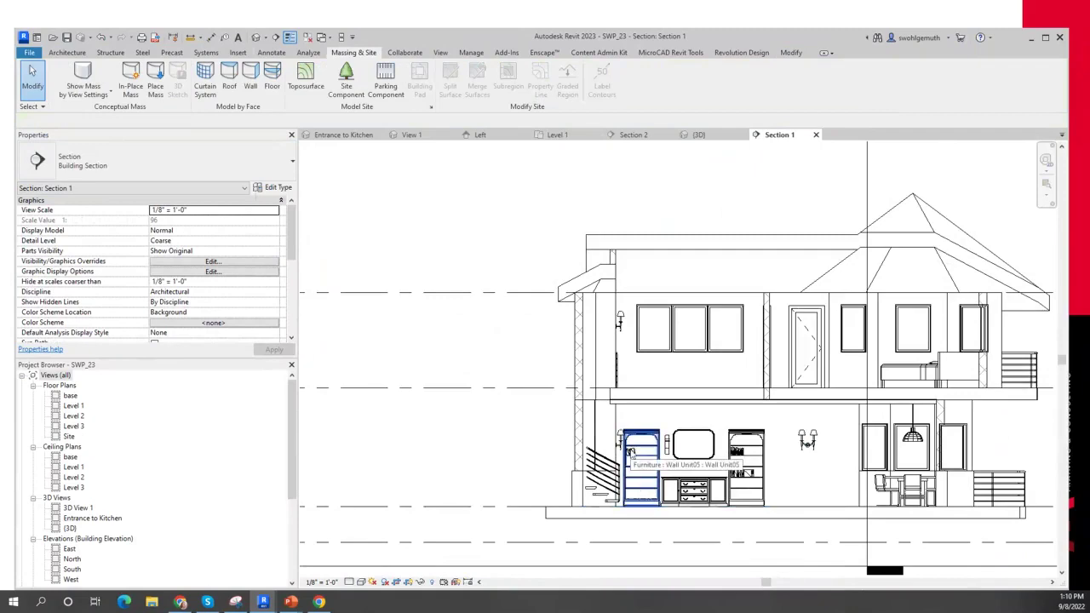
scroll(630, 452, up, 2)
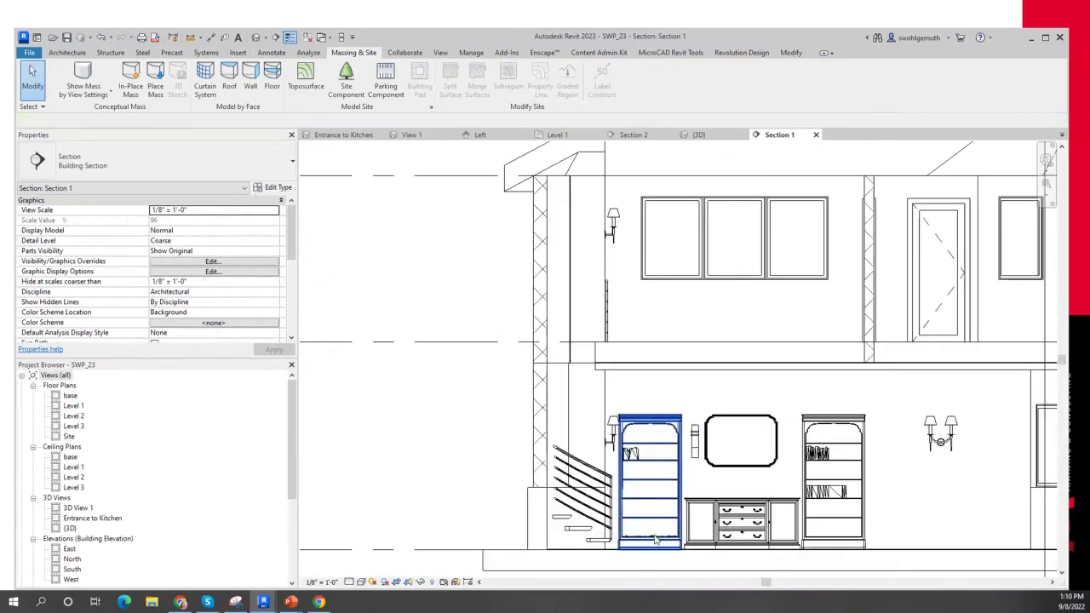
scroll(655, 539, up, 2)
scroll(656, 540, up, 1)
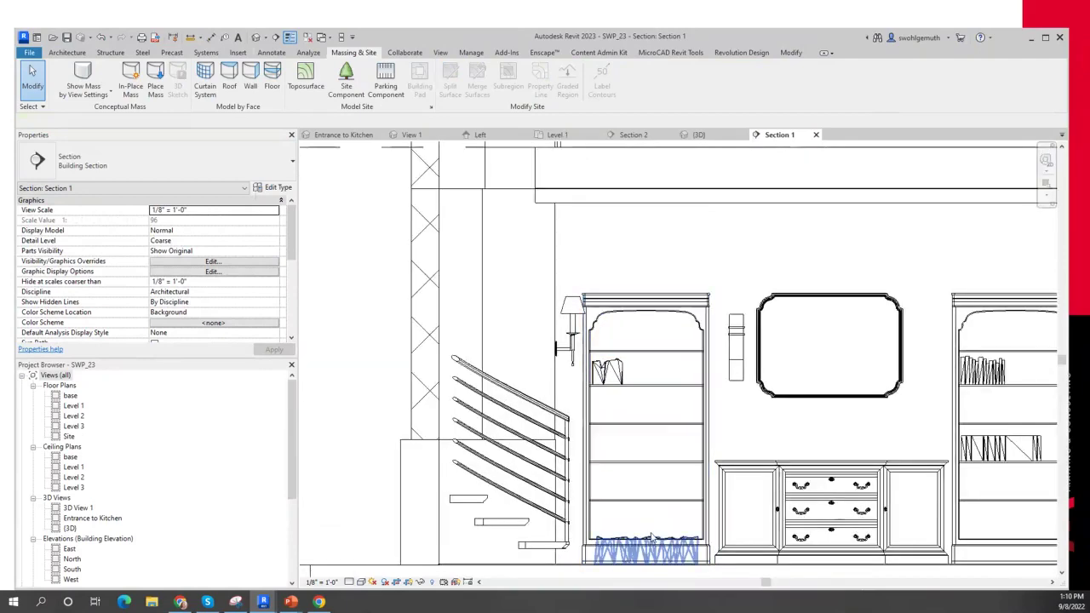
click(651, 538)
drag(652, 538, 653, 470)
scroll(652, 468, up, 5)
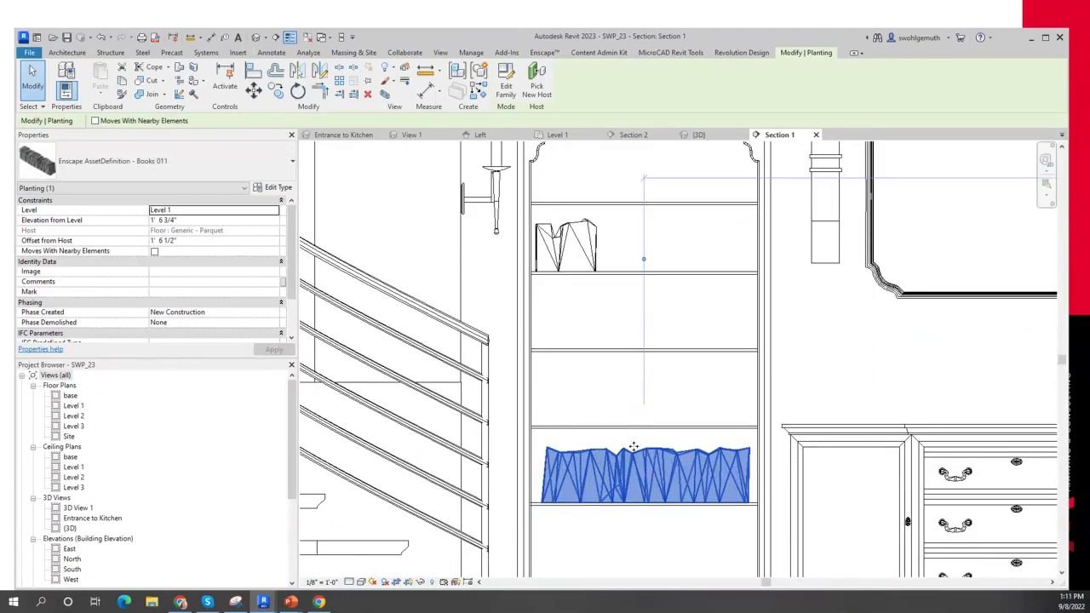
scroll(651, 460, down, 5)
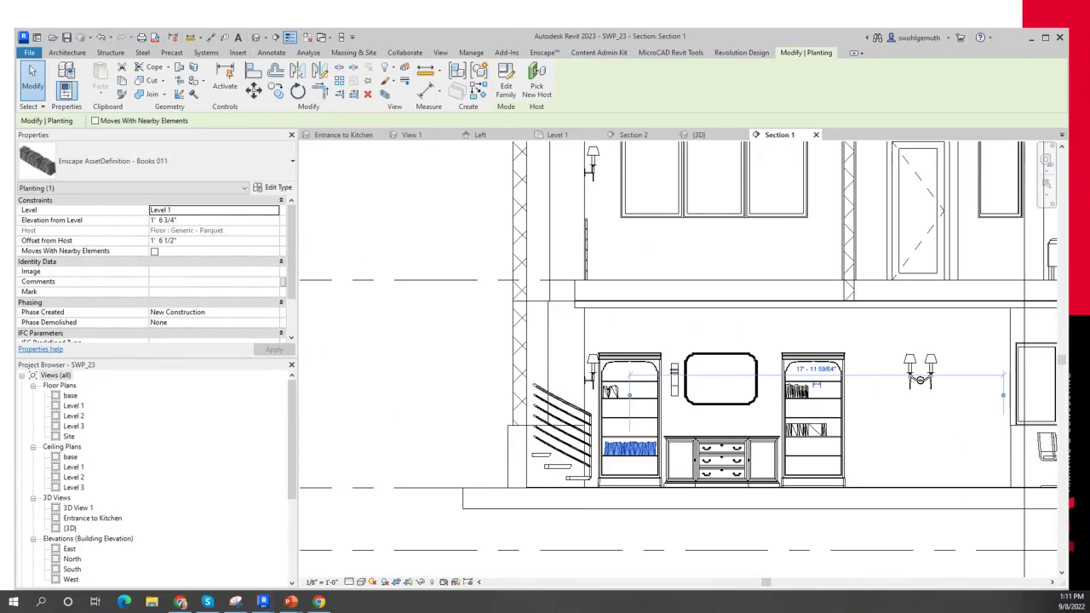
Step: Switch to the Enscape rendering, look around the living room from the stair to the kitchen, and close View Management
key(alt+Tab)
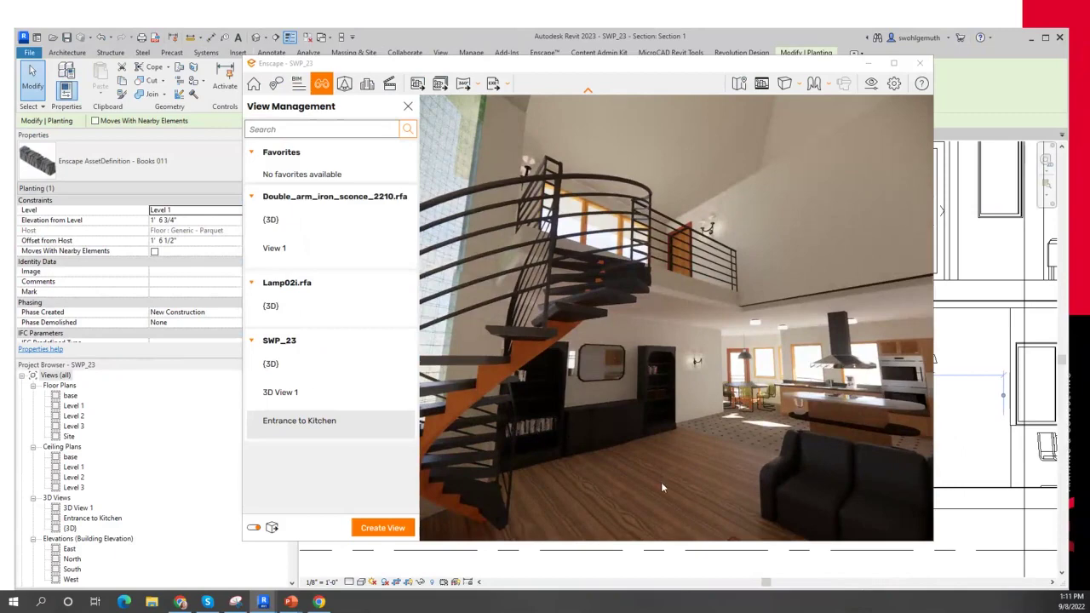
drag(662, 487, 662, 486)
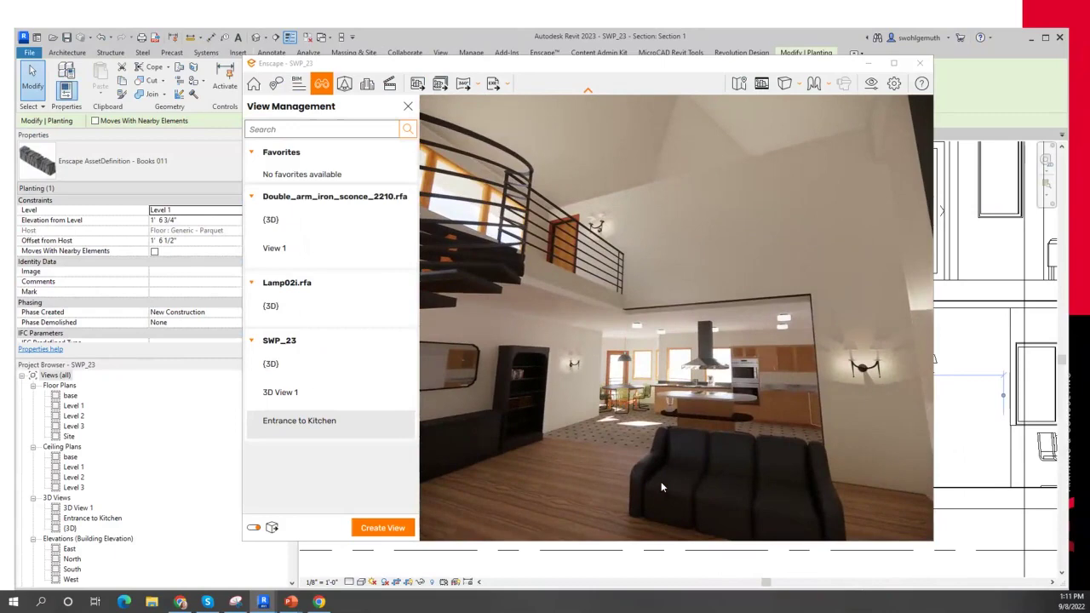
scroll(662, 483, down, 3)
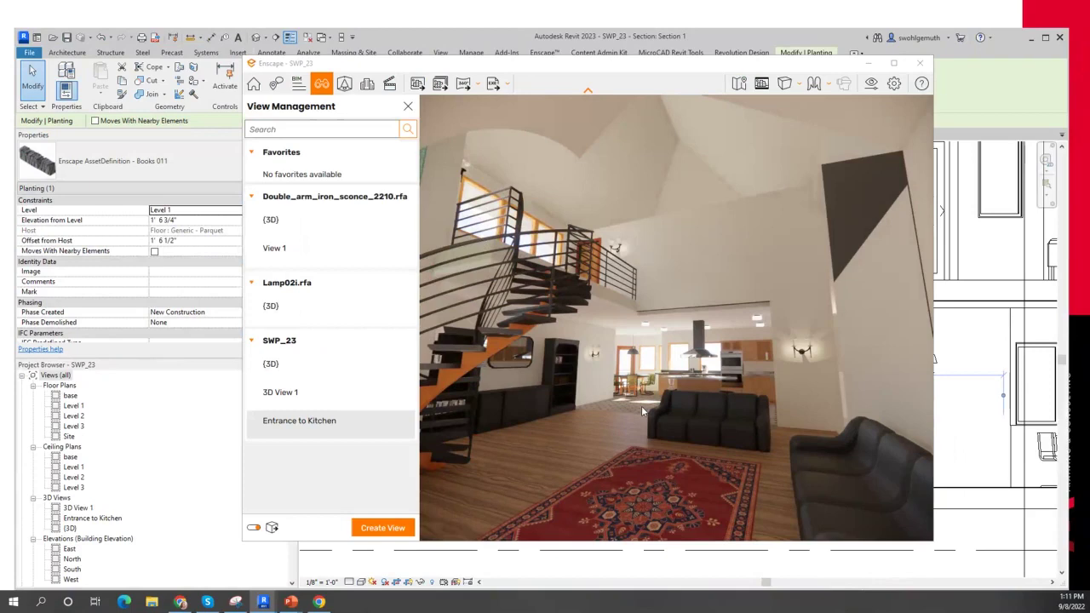
scroll(641, 411, up, 1)
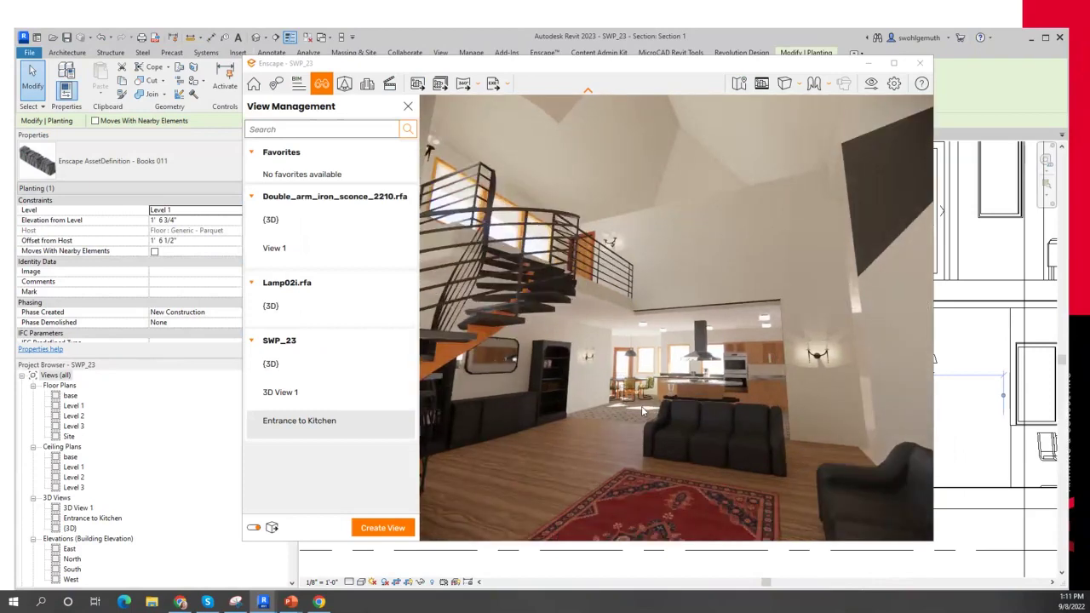
click(410, 109)
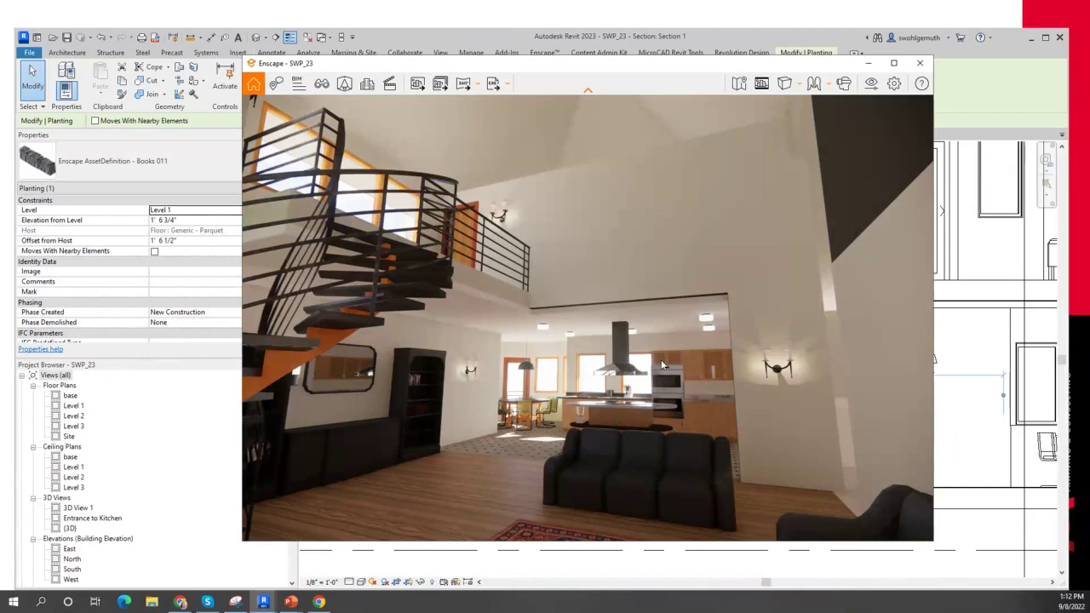
Step: Turn the rendering's time of day back to night and view the lit wall sconces and kitchen lights up close
key(u)
key(u)
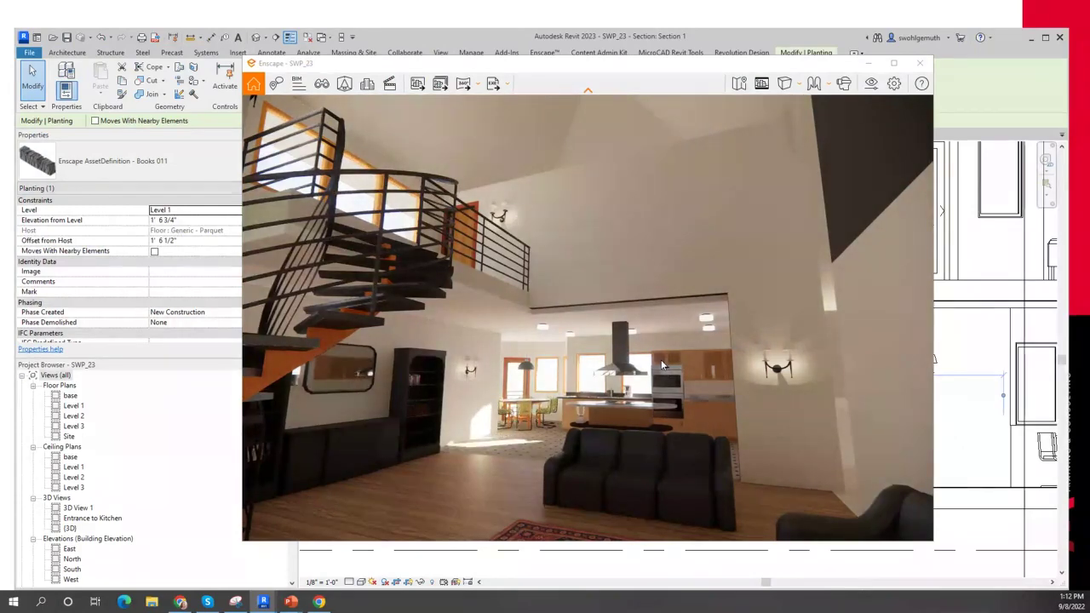
key(u)
key(u)
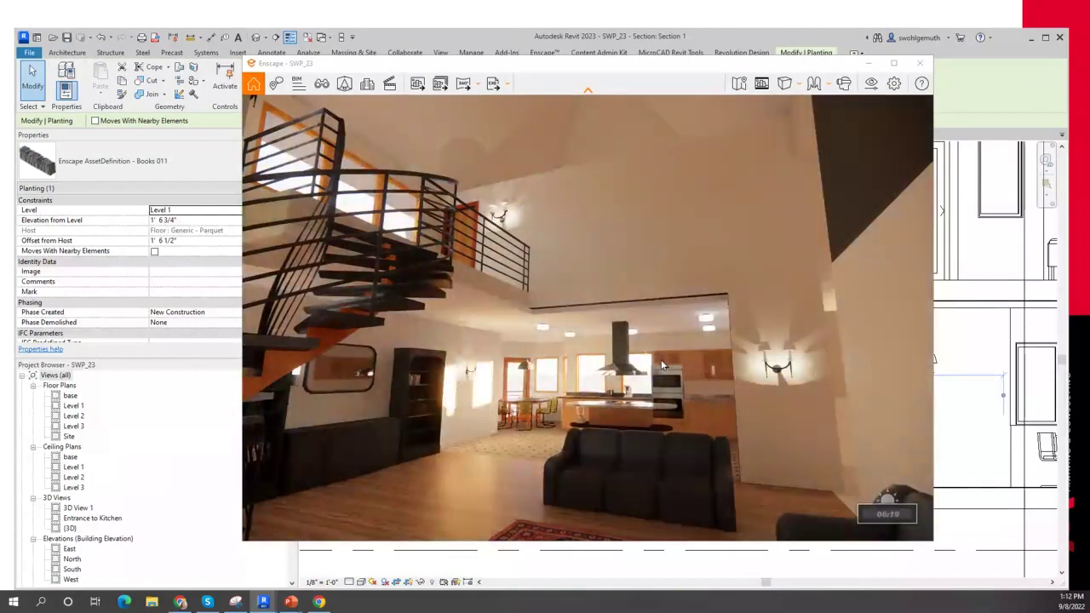
key(u)
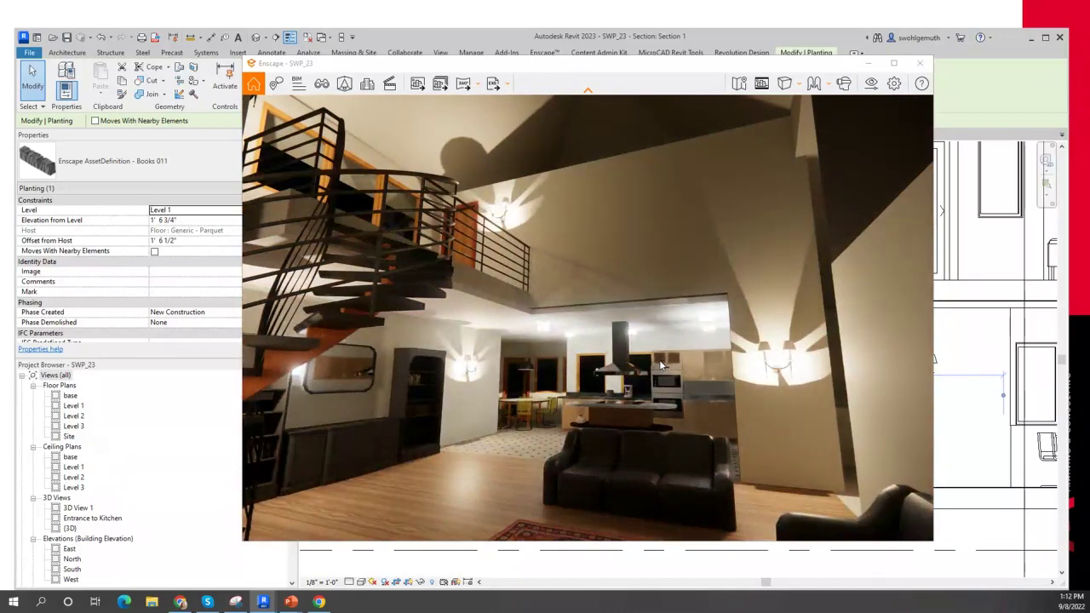
key(w)
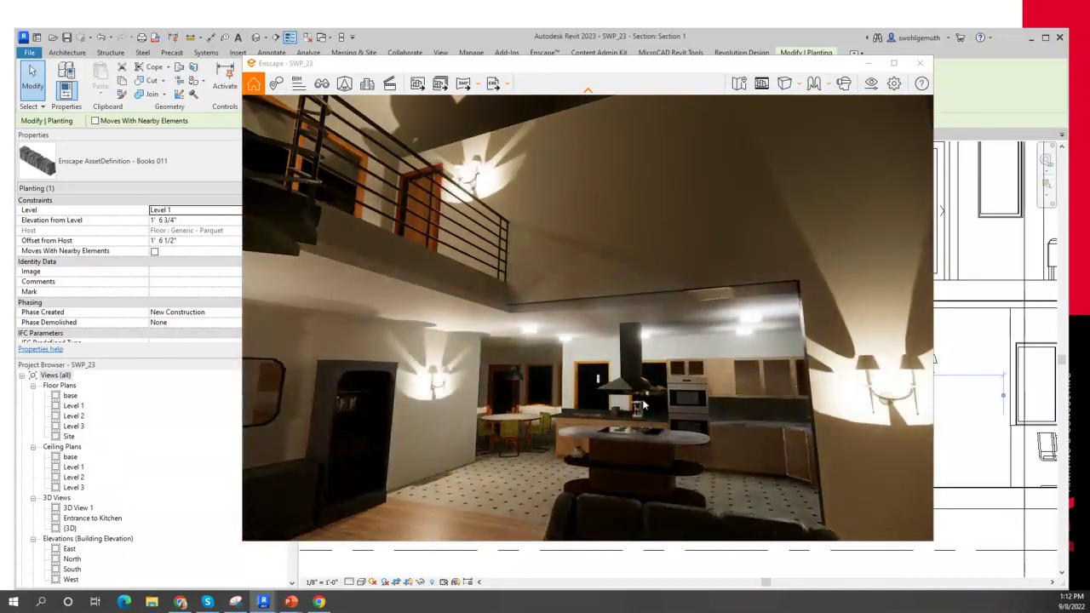
drag(654, 407, 653, 410)
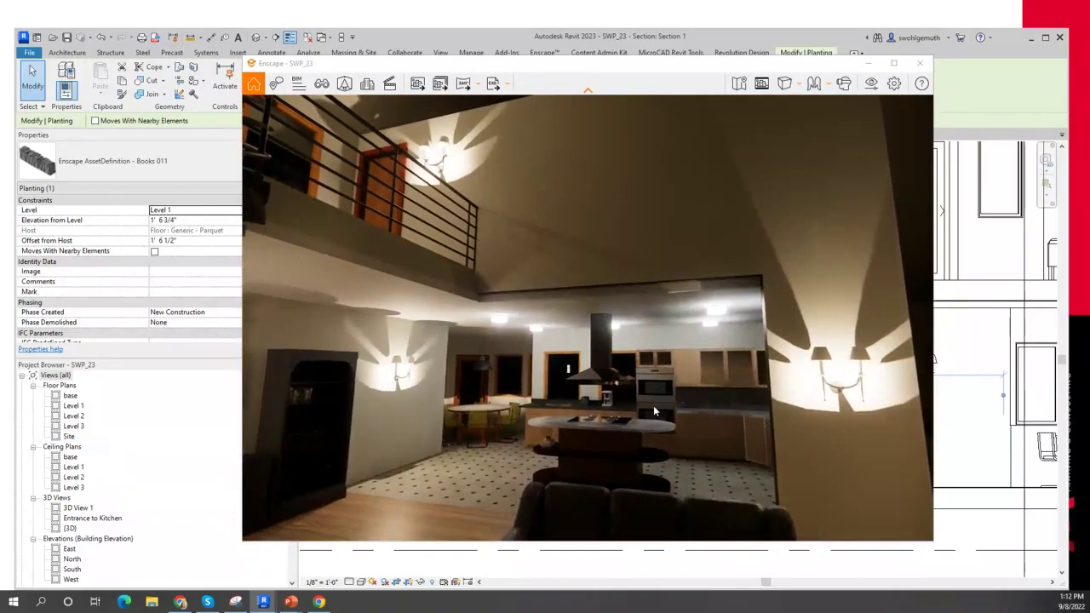
key(s)
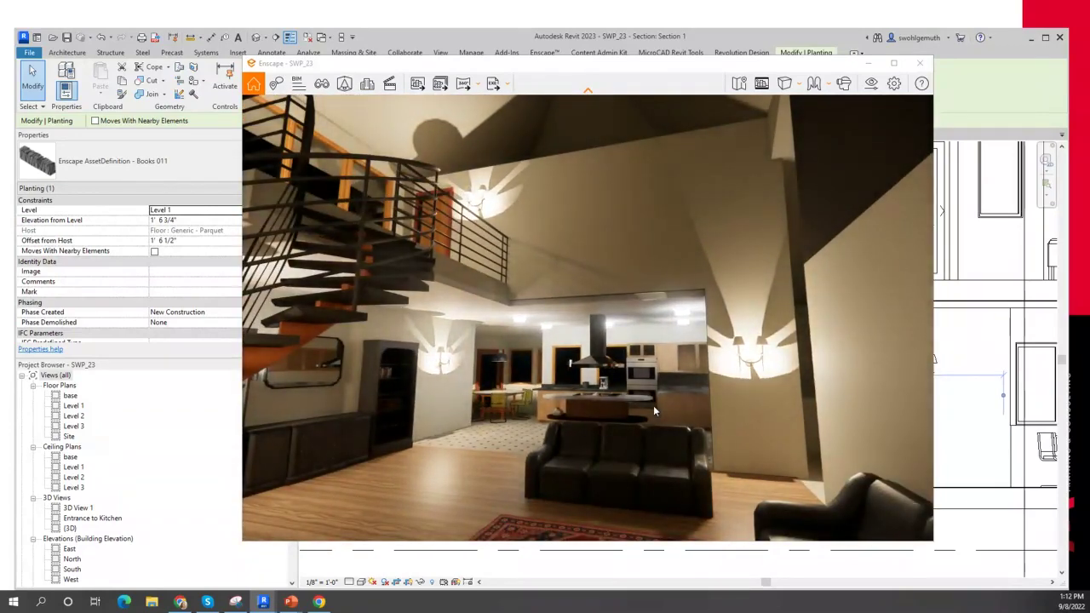
Step: Advance the rendering's time of day from night to about 12:18
key(i)
key(i)
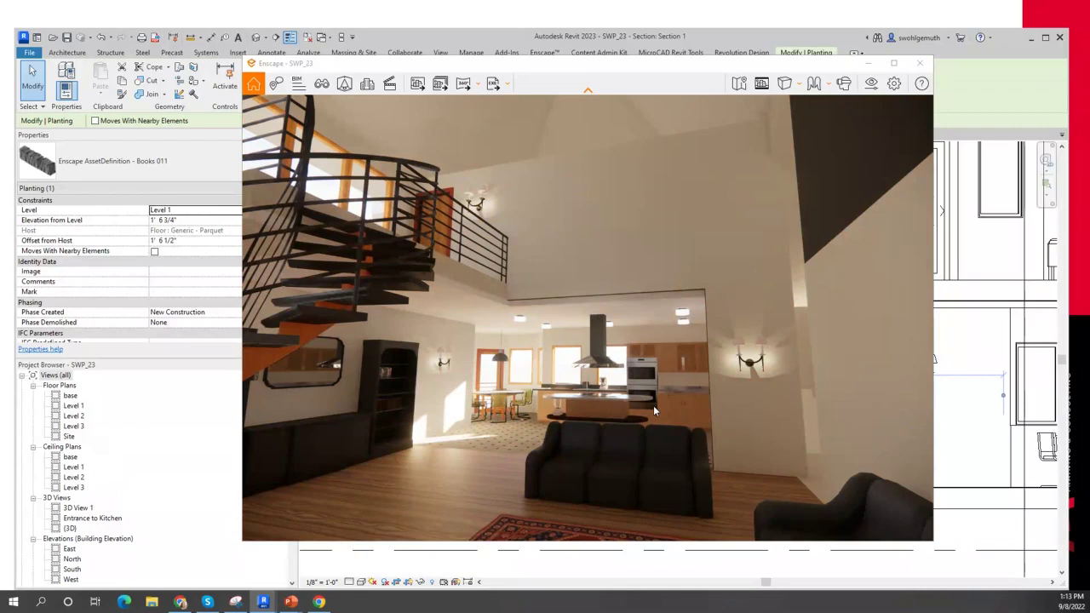
key(i)
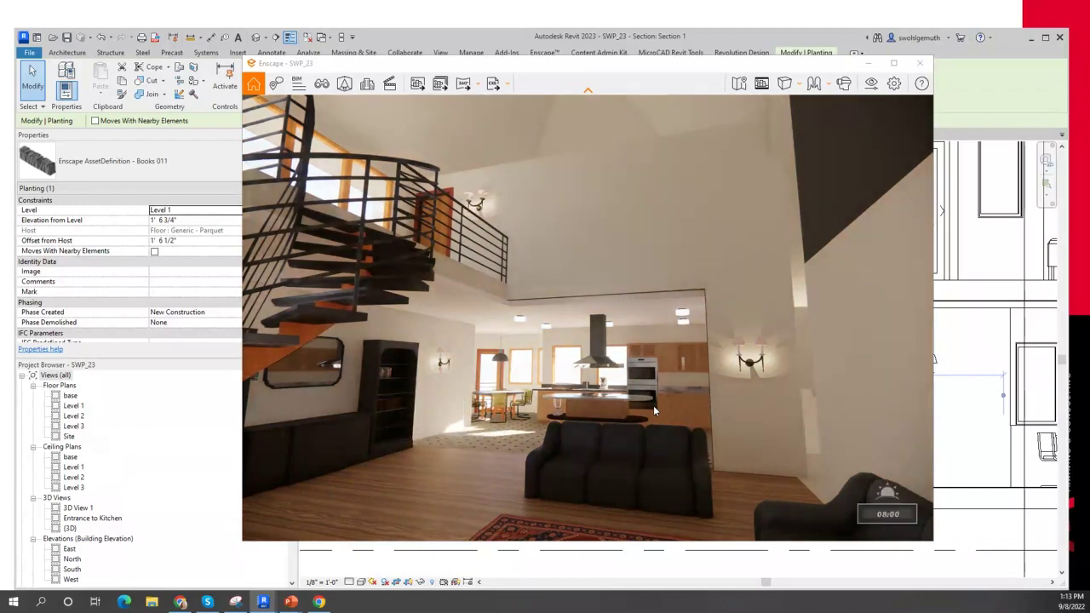
key(i)
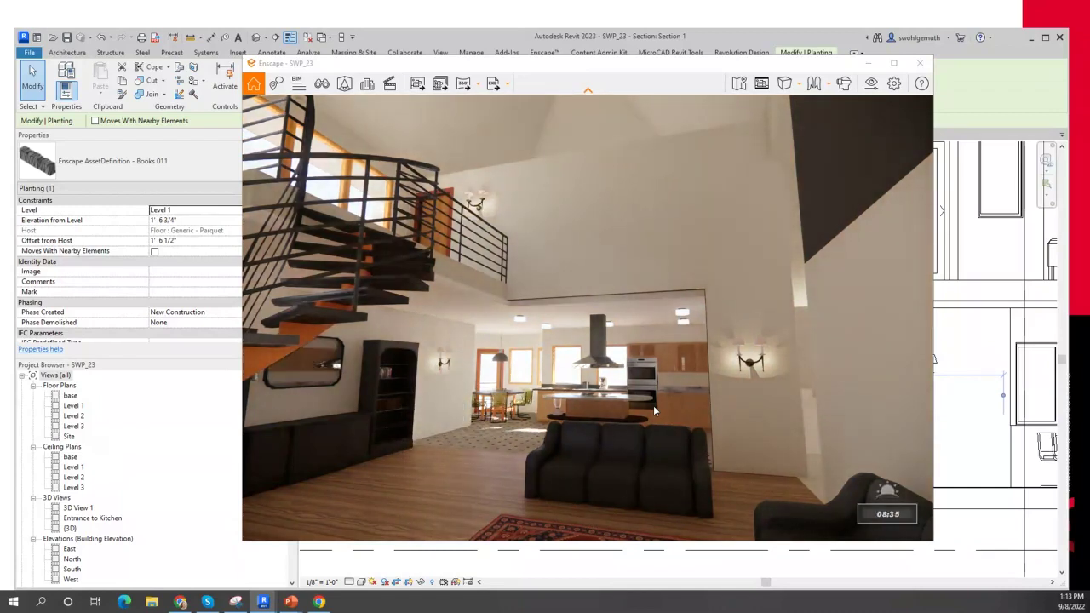
key(i)
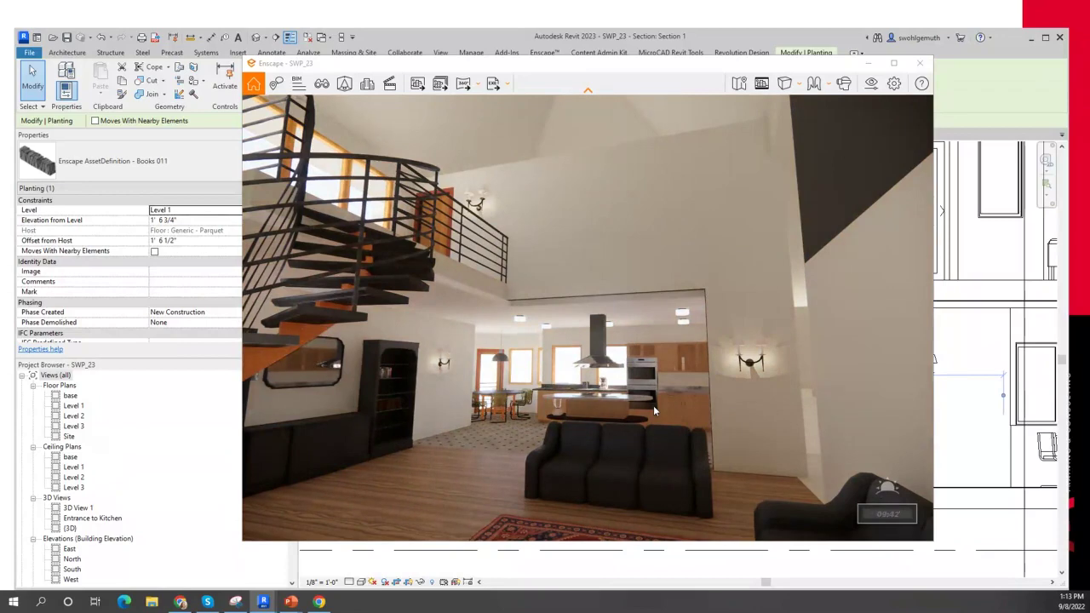
key(i)
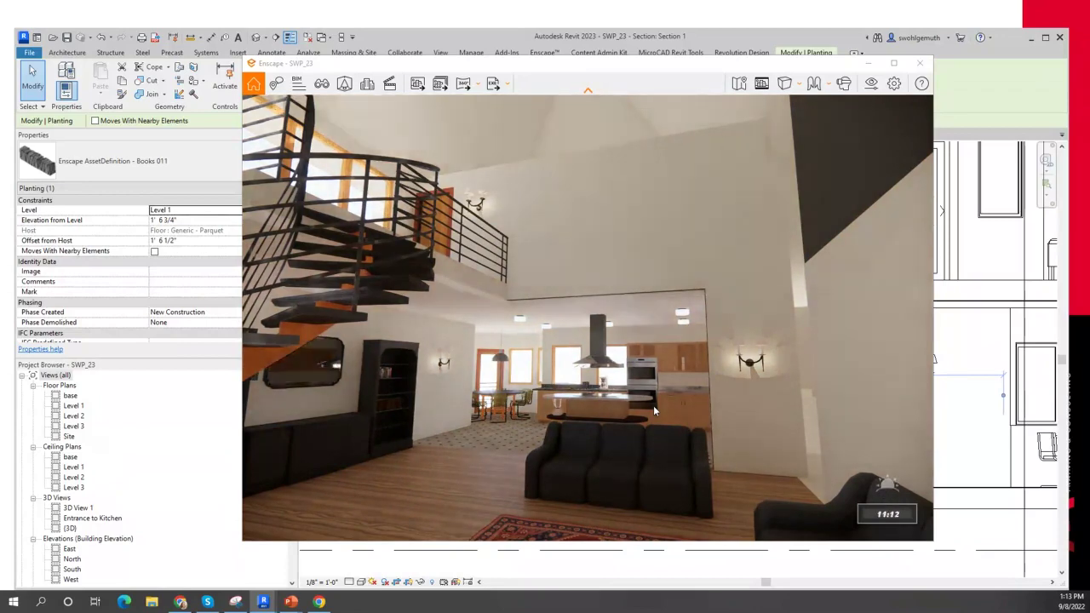
key(i)
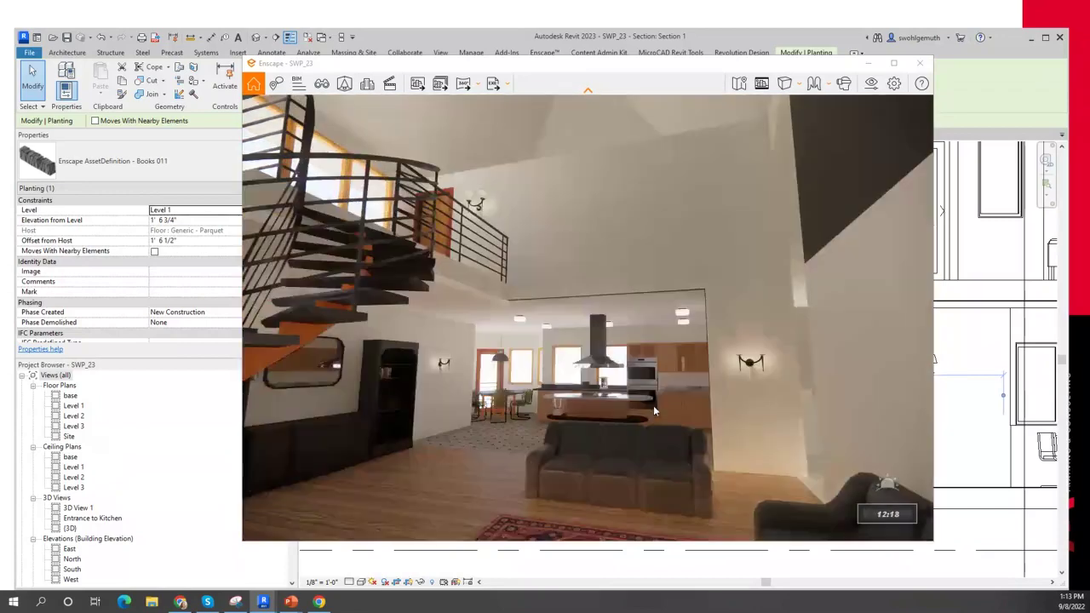
key(i)
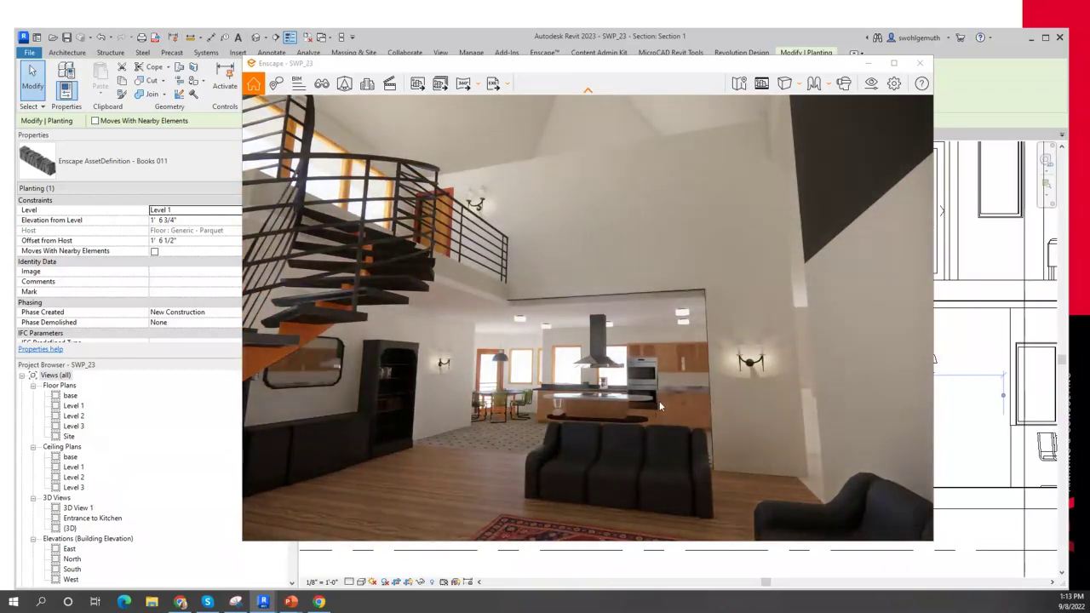
Step: Walk the camera past the spiral stair up to the kitchen opening, and view the Video Editor's keyframe settings before closing it
drag(658, 400, 659, 401)
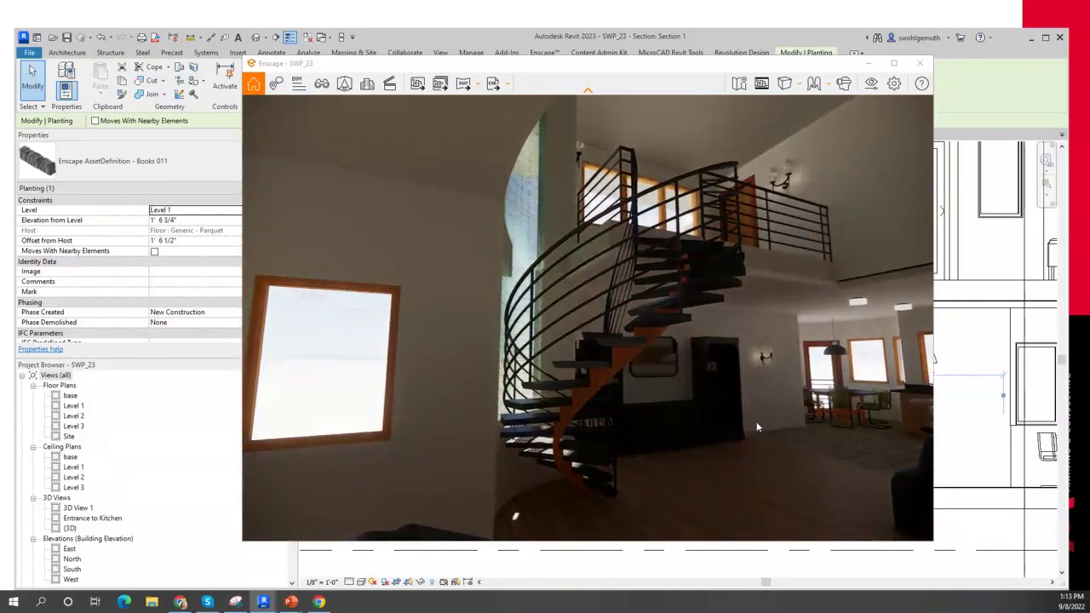
drag(756, 421, 757, 426)
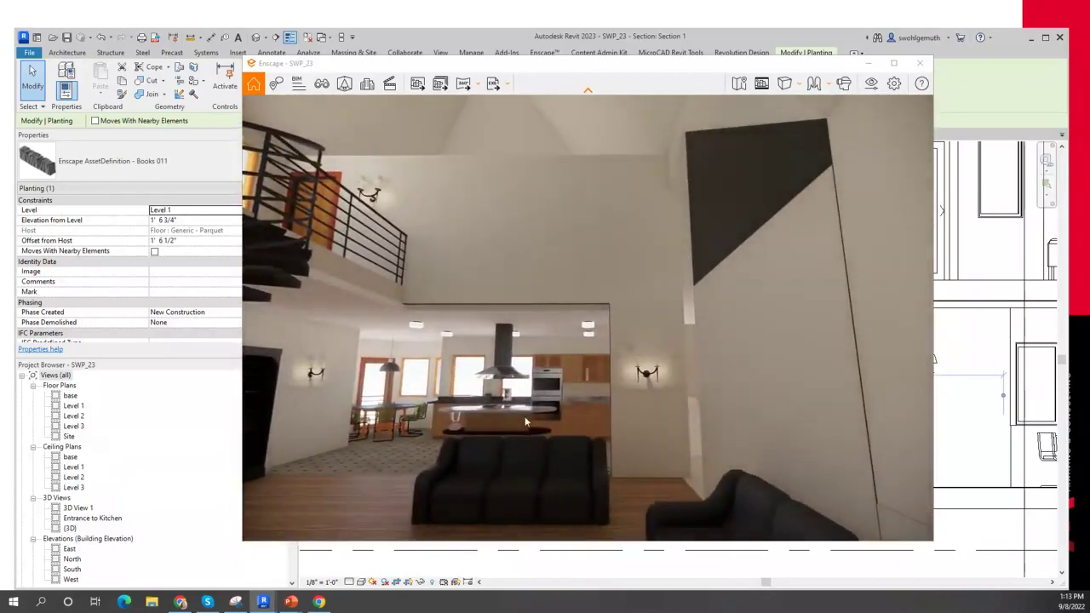
scroll(526, 421, up, 2)
scroll(525, 421, up, 2)
drag(526, 421, 526, 422)
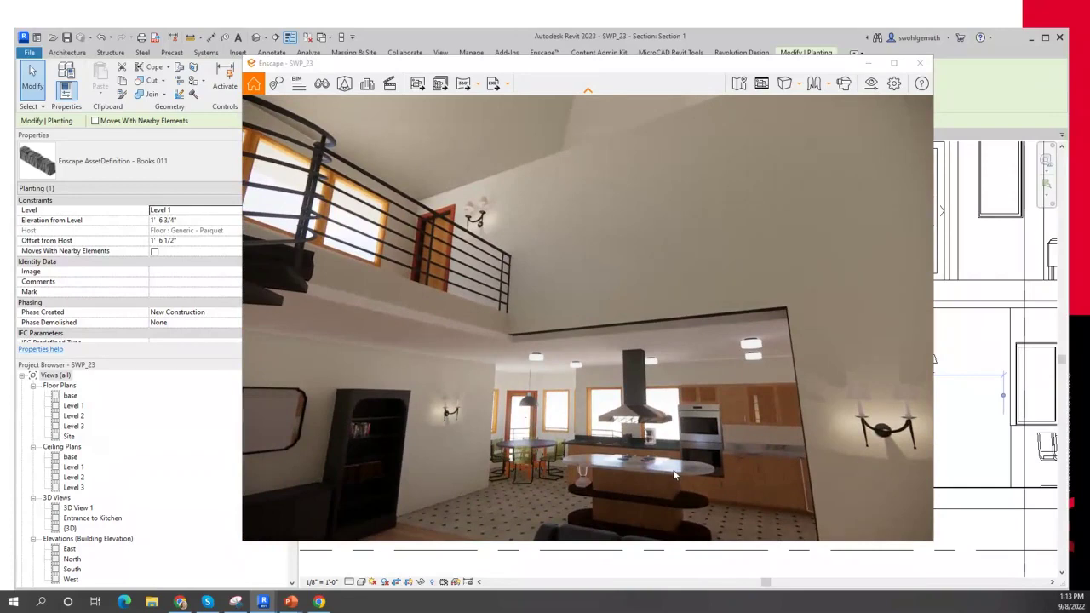
scroll(664, 470, up, 3)
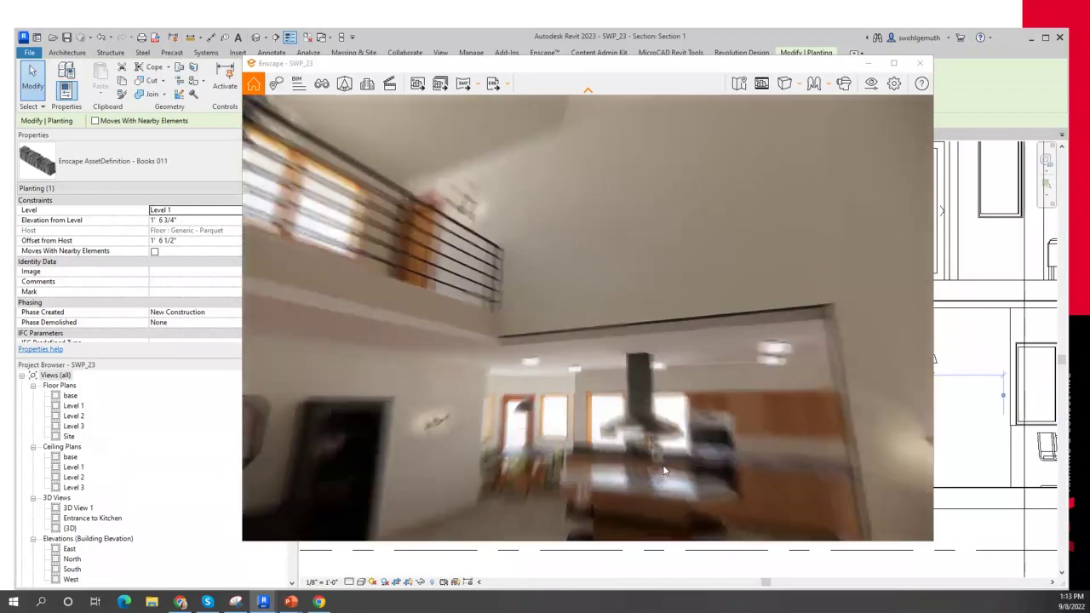
drag(665, 470, 647, 452)
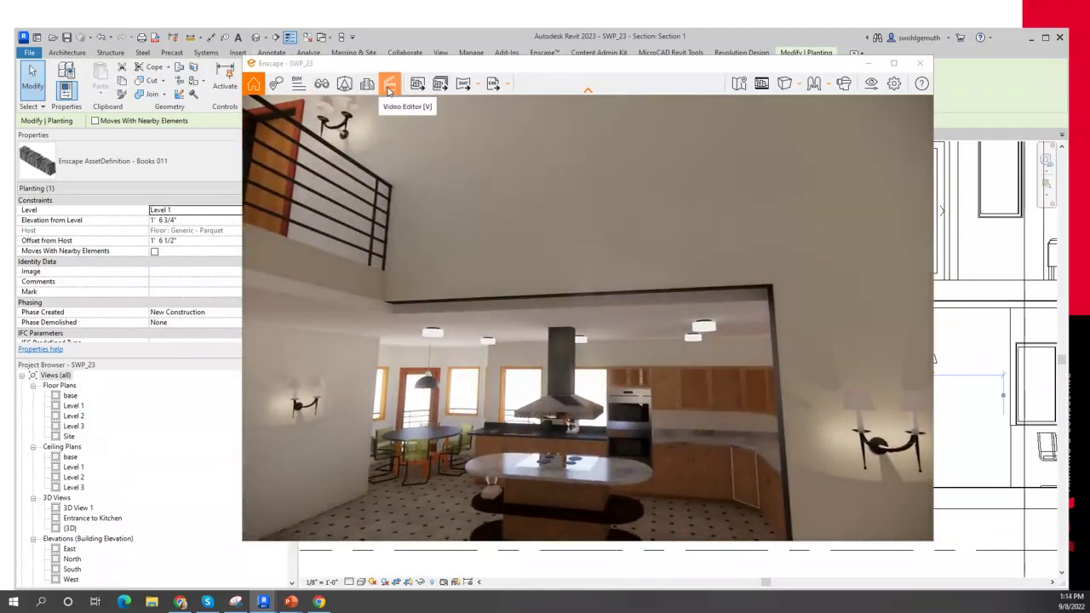
click(388, 85)
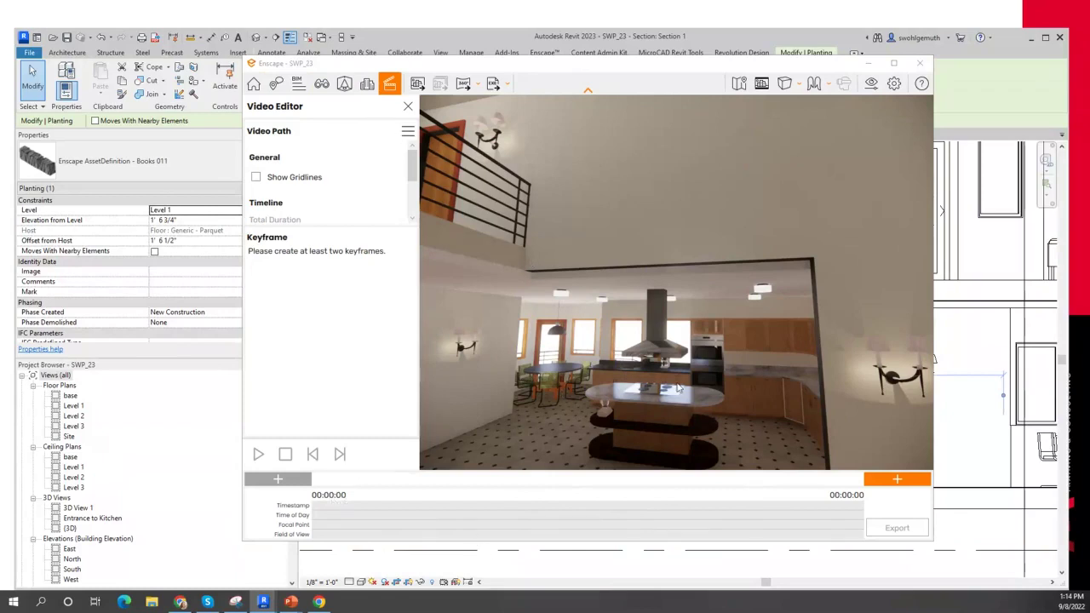
click(408, 106)
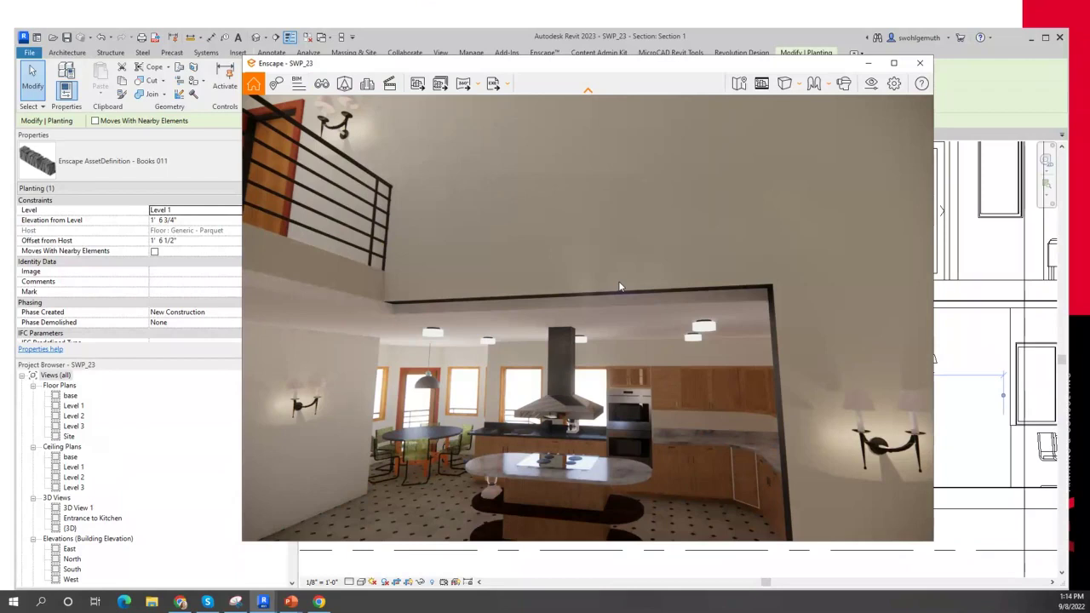
Step: Recall the Entrance to Kitchen view in the rendering, and switch to the SWP_23 {3D} exterior view of the house
click(322, 83)
click(293, 421)
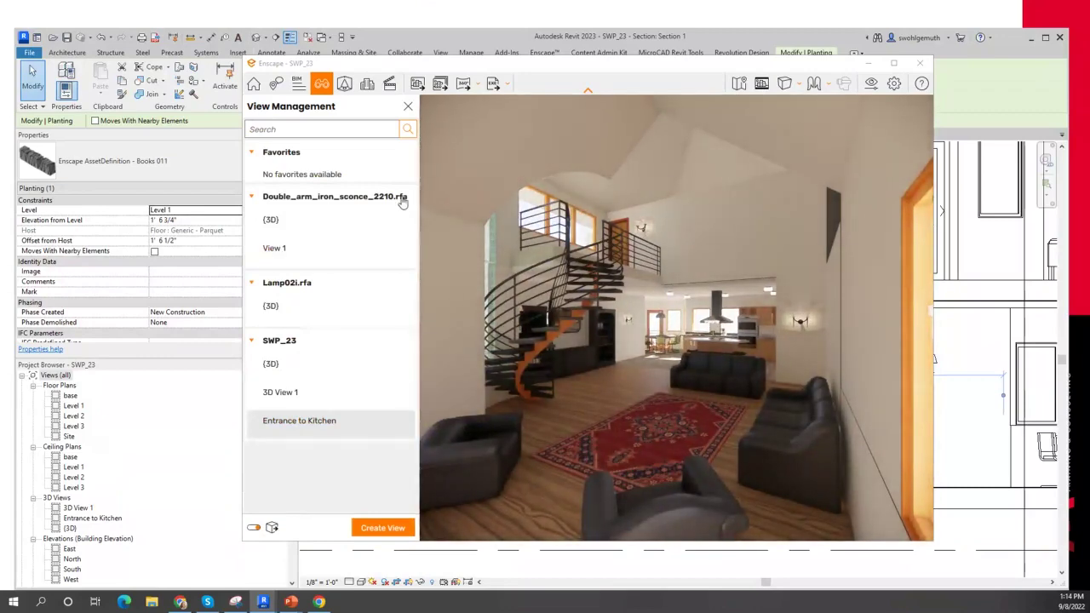
click(406, 111)
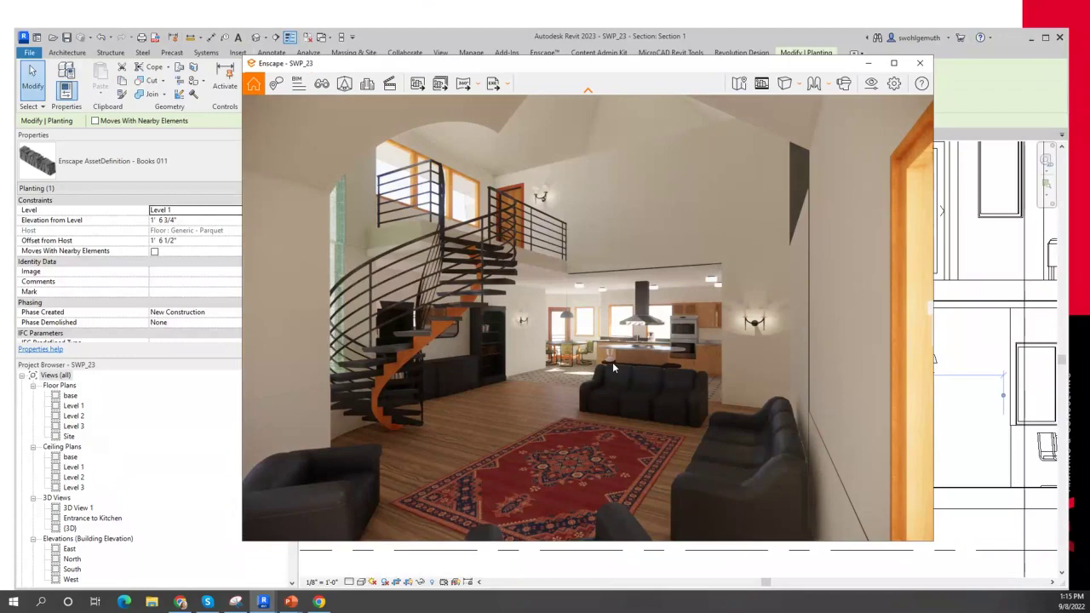
click(322, 84)
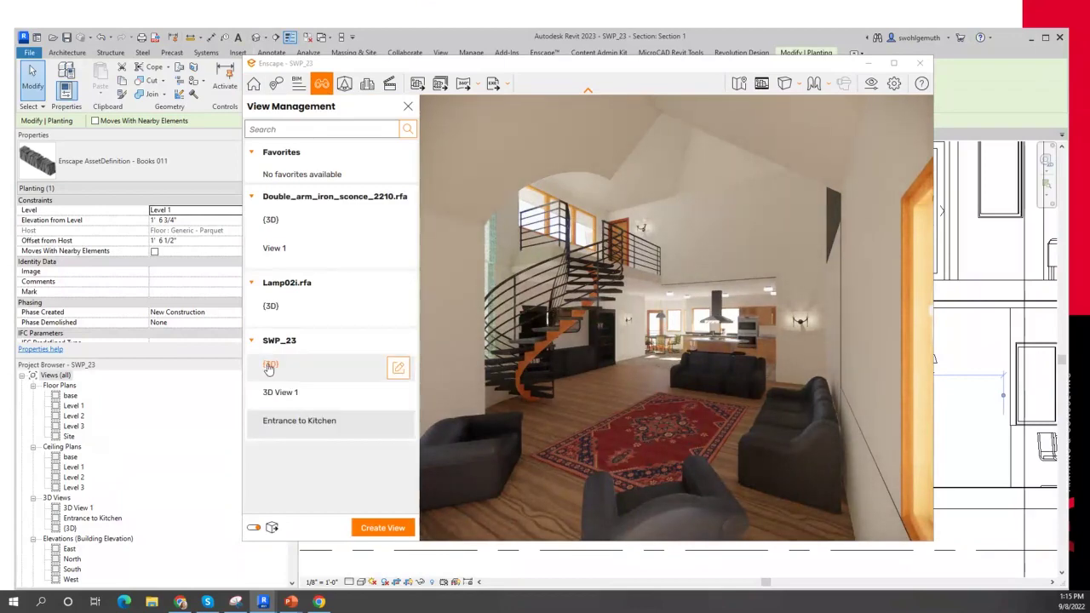
click(269, 366)
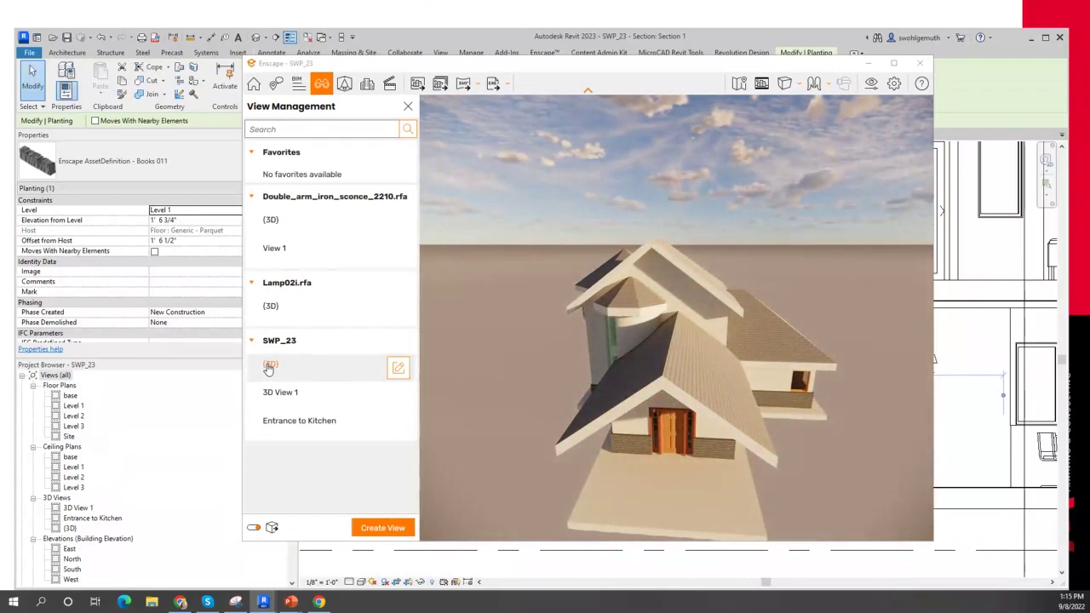
Step: Set the rendering's style mode to Light View in the visual settings and minimize the settings window
click(896, 87)
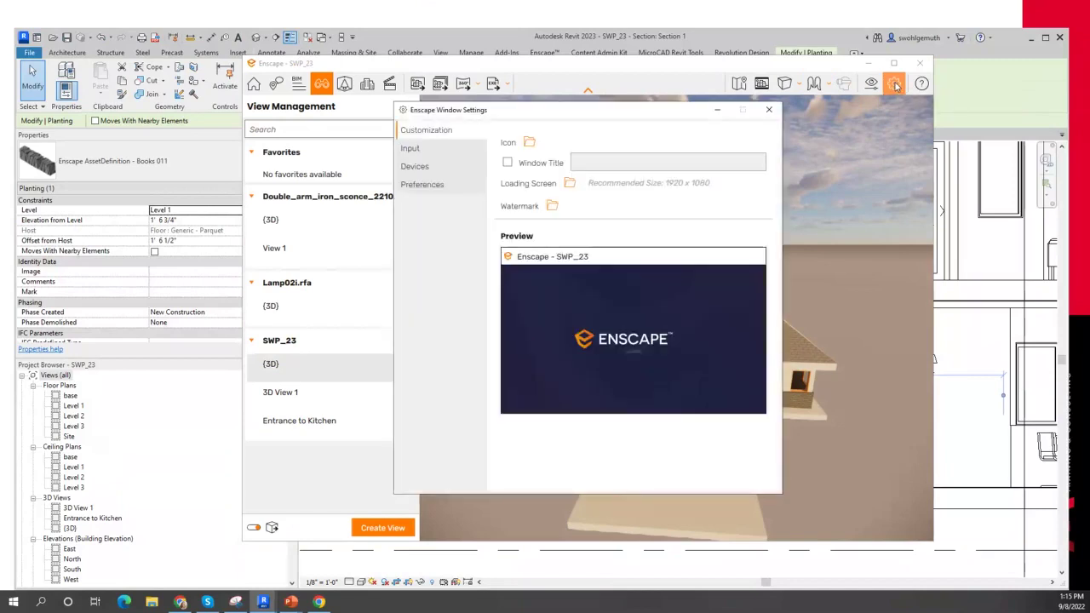
click(769, 110)
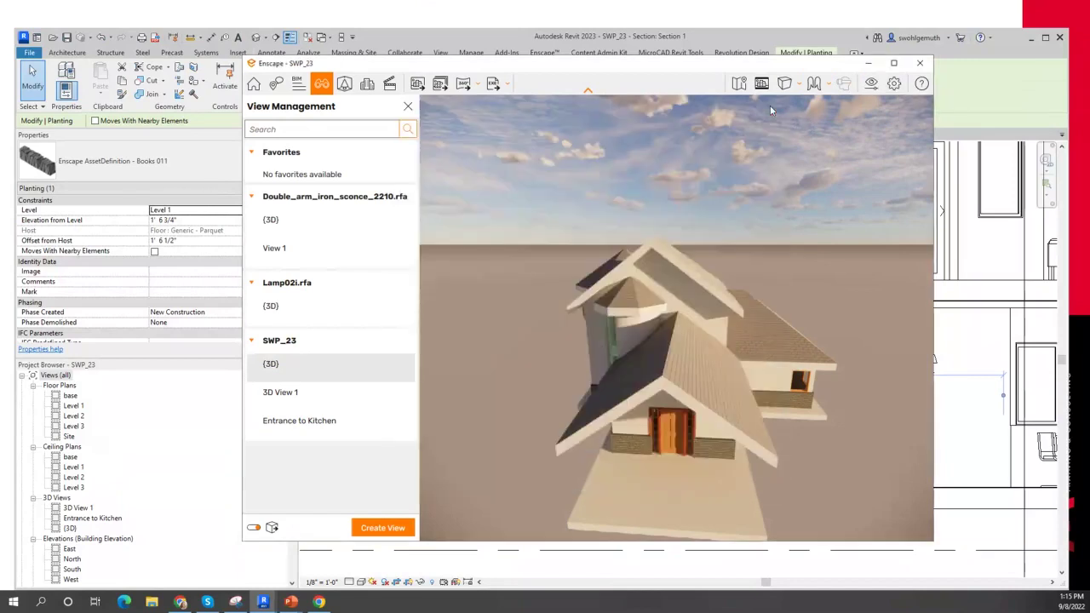
click(870, 86)
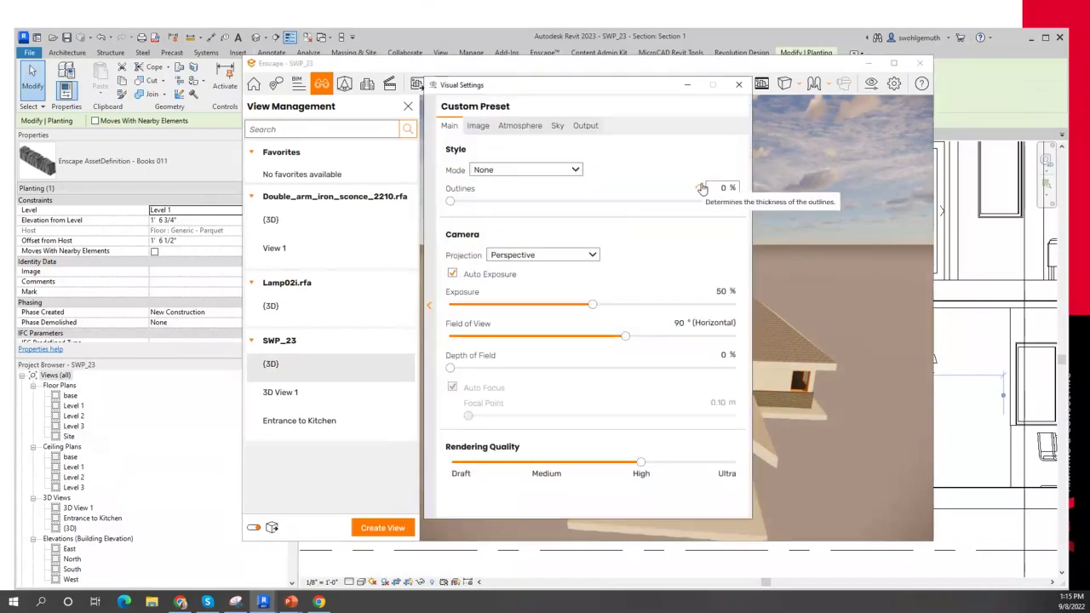
click(574, 170)
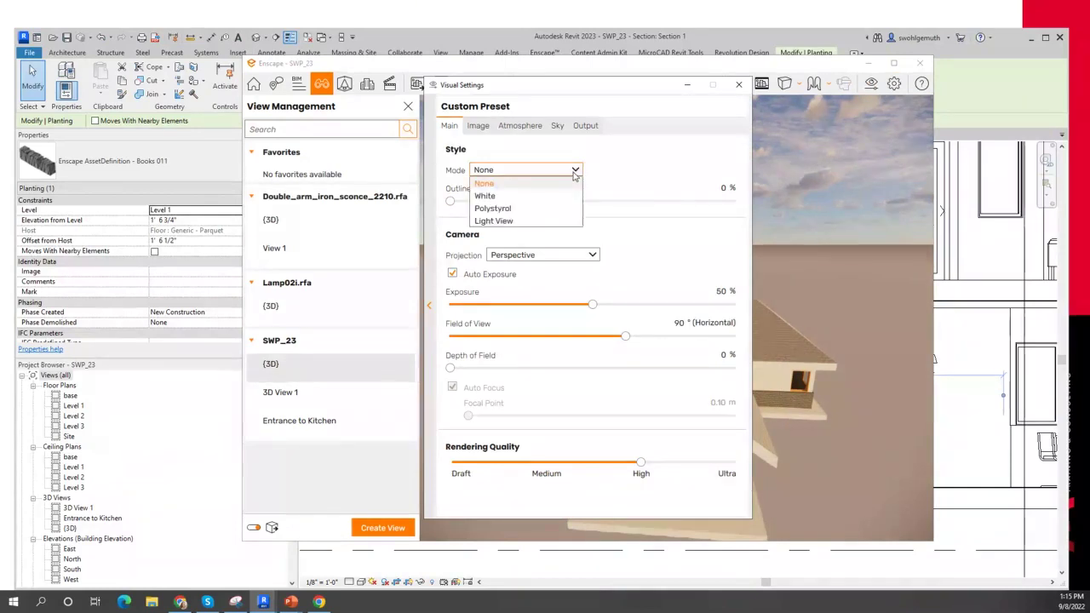
click(502, 222)
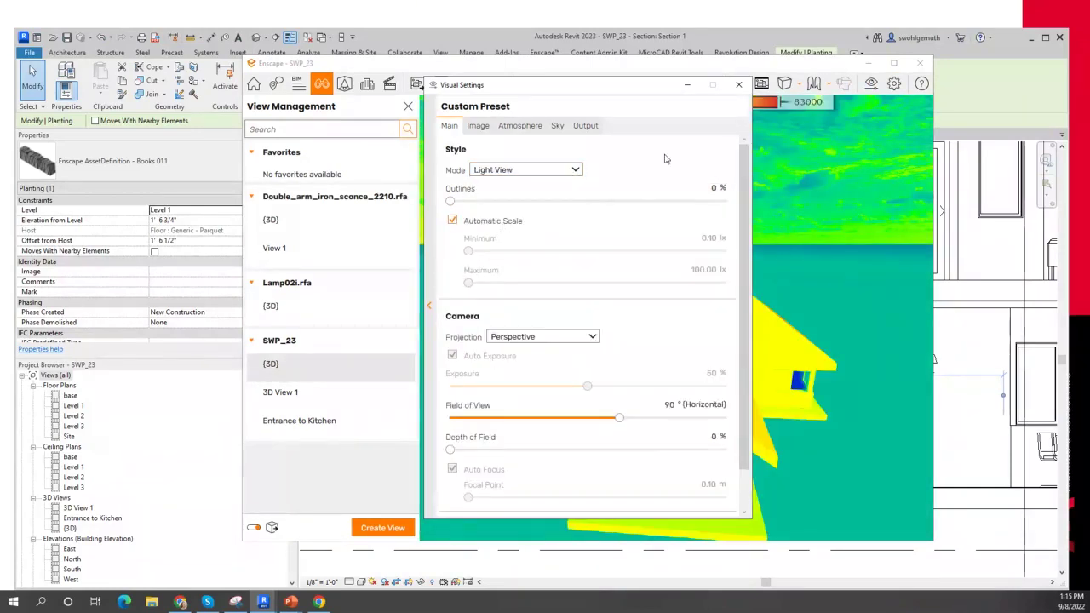
click(686, 88)
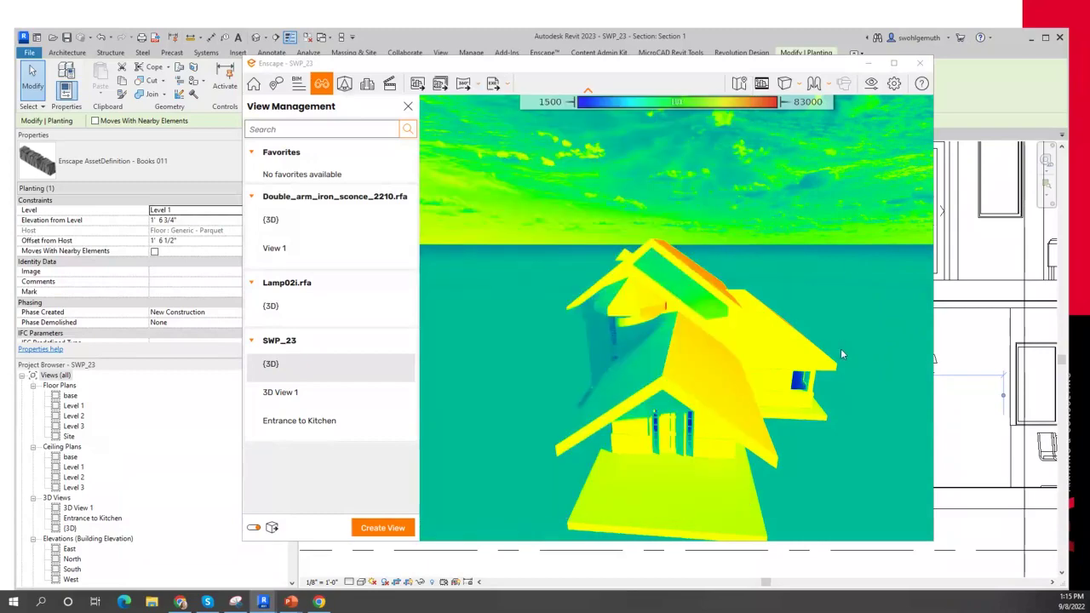
Step: Set the rendering's style mode to White in the visual settings and minimize the settings window
drag(841, 349, 841, 349)
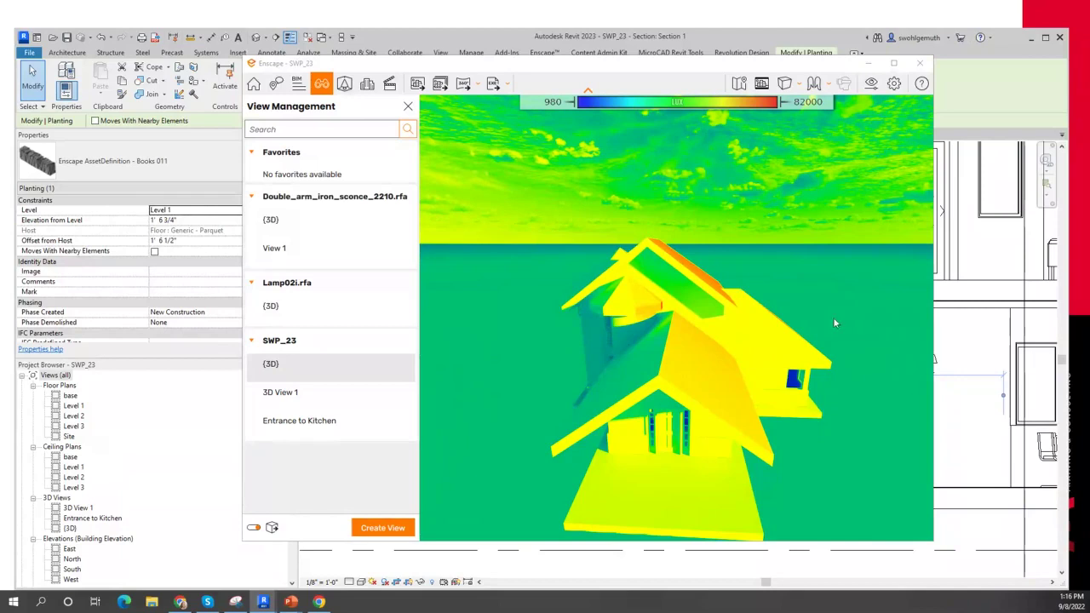
click(869, 83)
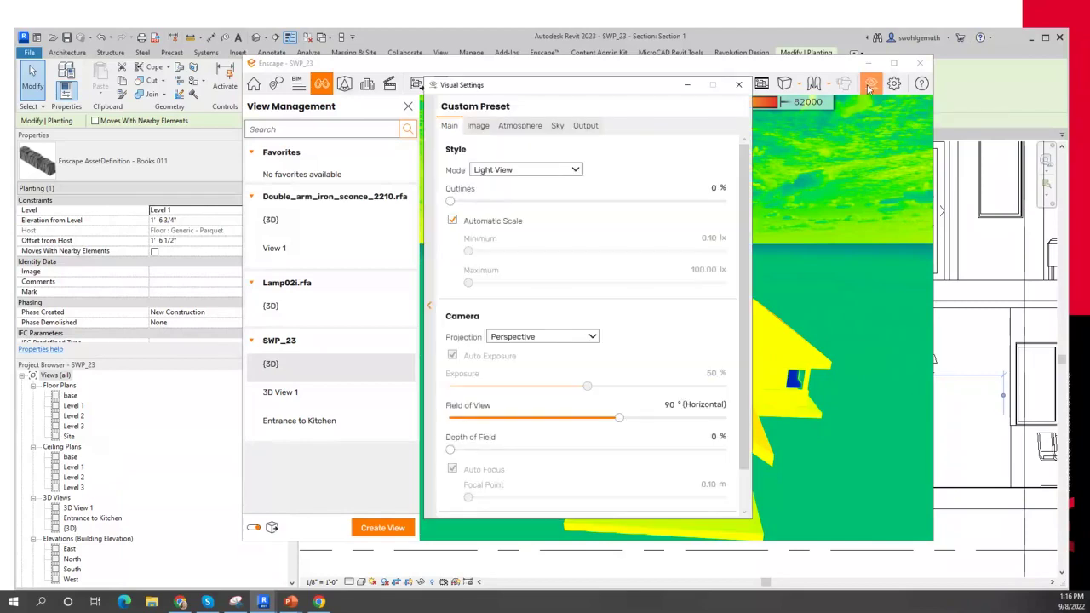
click(575, 170)
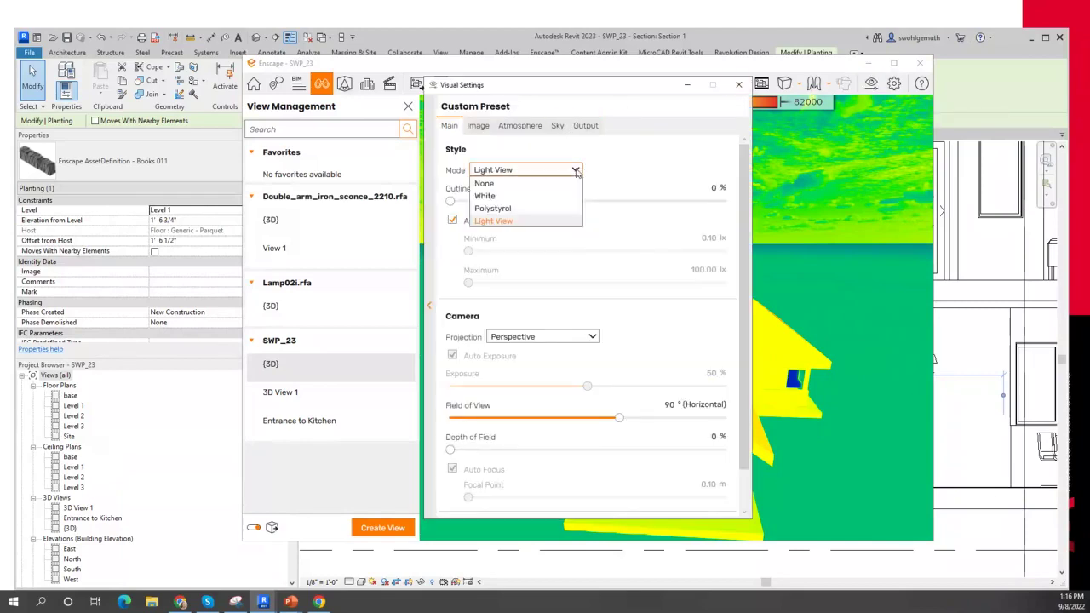
click(485, 197)
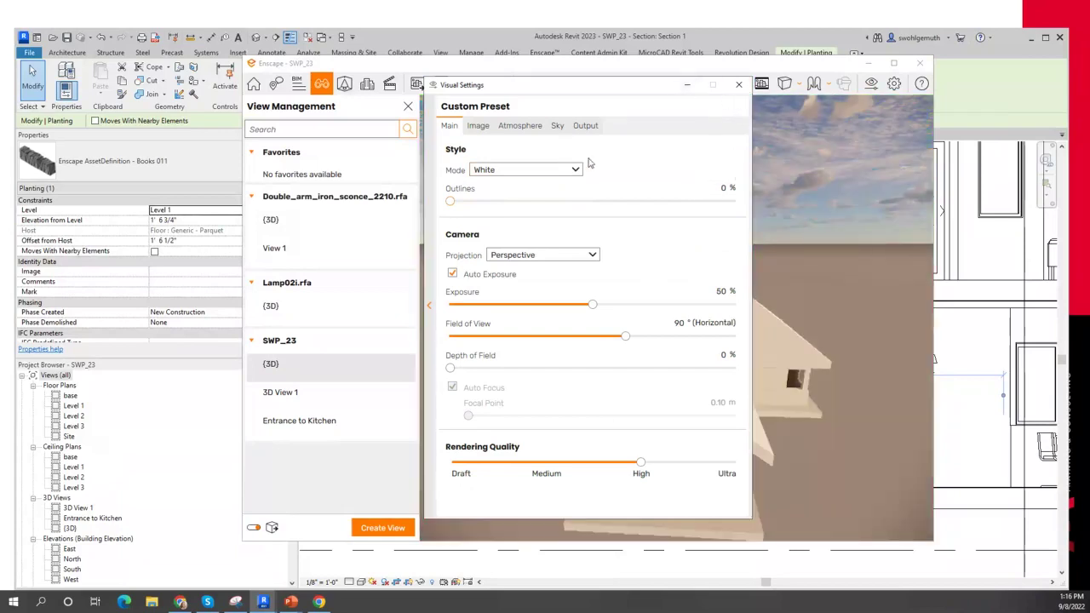
click(690, 86)
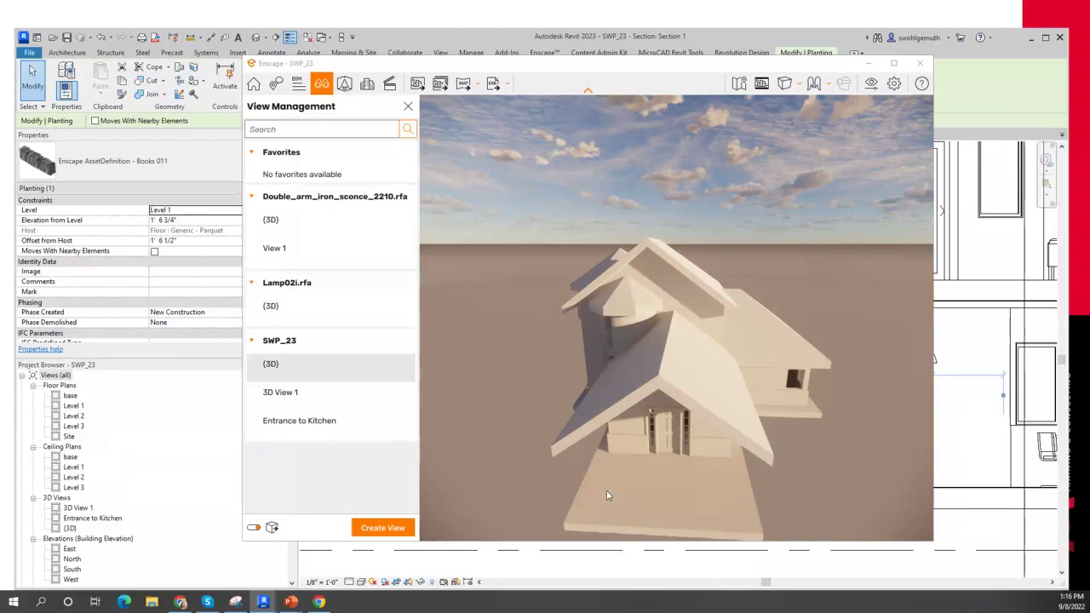
Step: Examine the white-styled house from outside, moving the camera around the front entrance, over the roofs and round to the side wing
drag(607, 490, 606, 490)
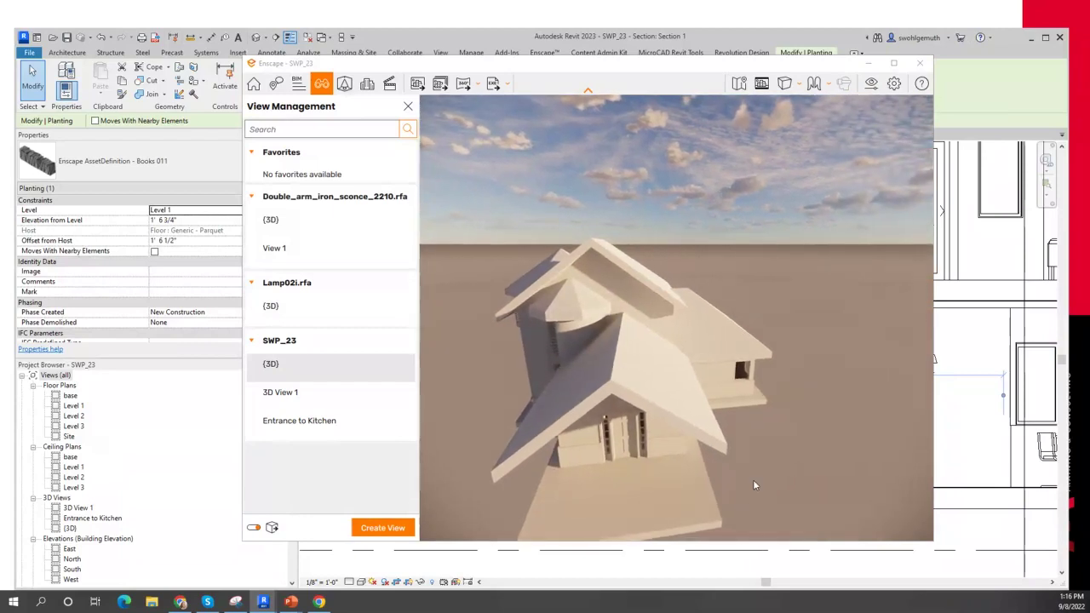
middle_drag(752, 480, 752, 479)
drag(752, 478, 752, 476)
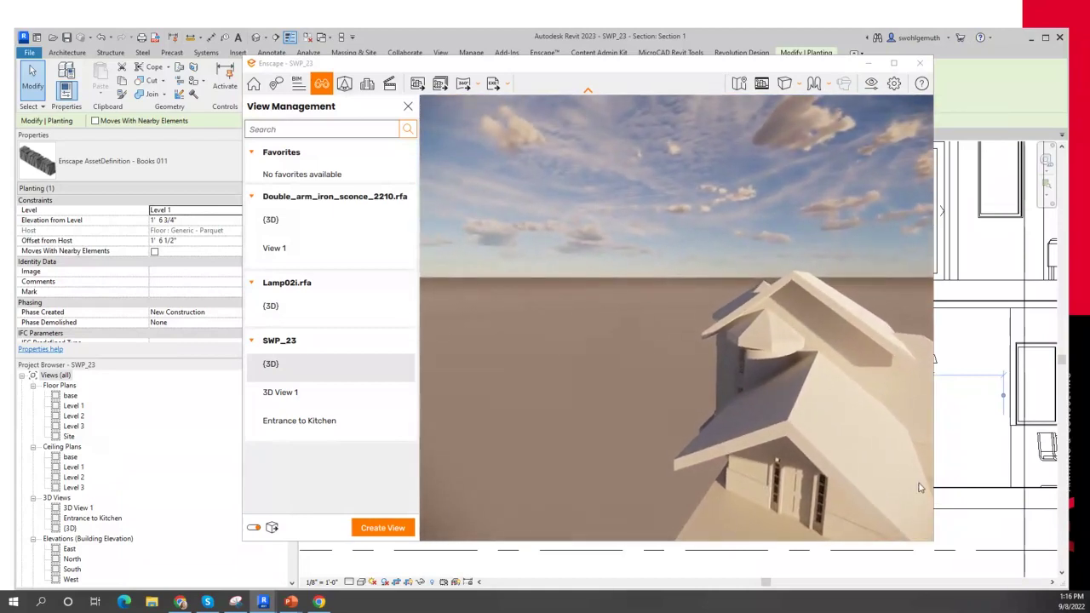
drag(917, 486, 871, 461)
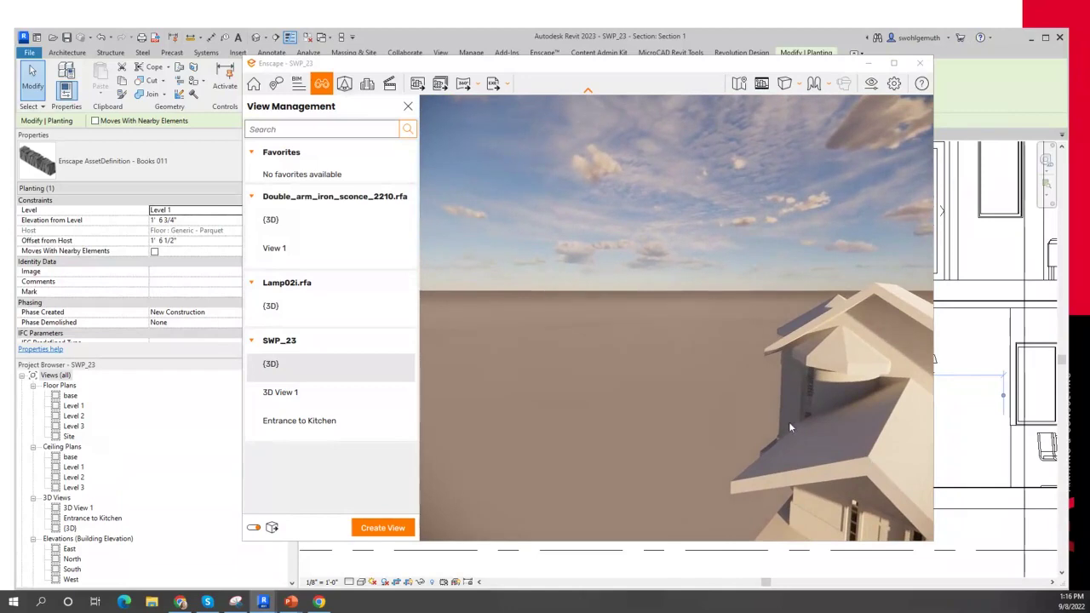
drag(788, 422, 622, 413)
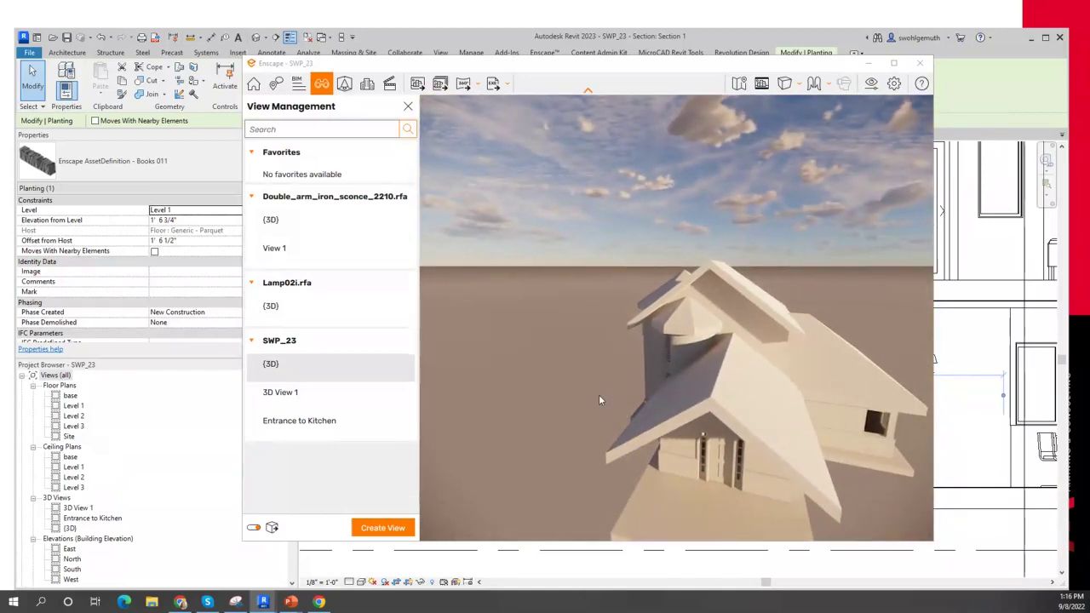
drag(599, 395, 599, 395)
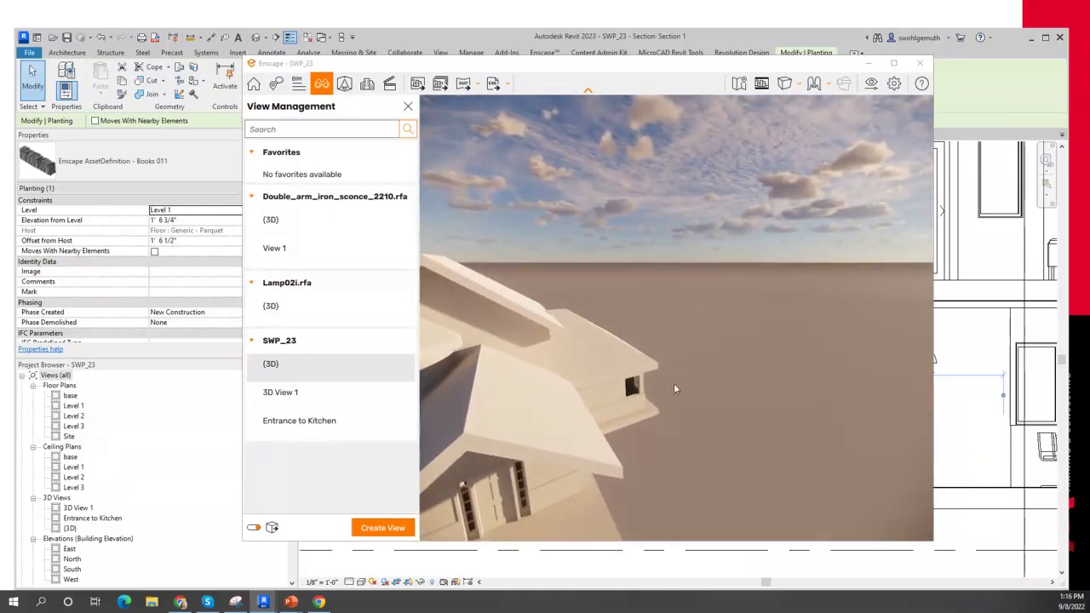
drag(674, 383, 693, 384)
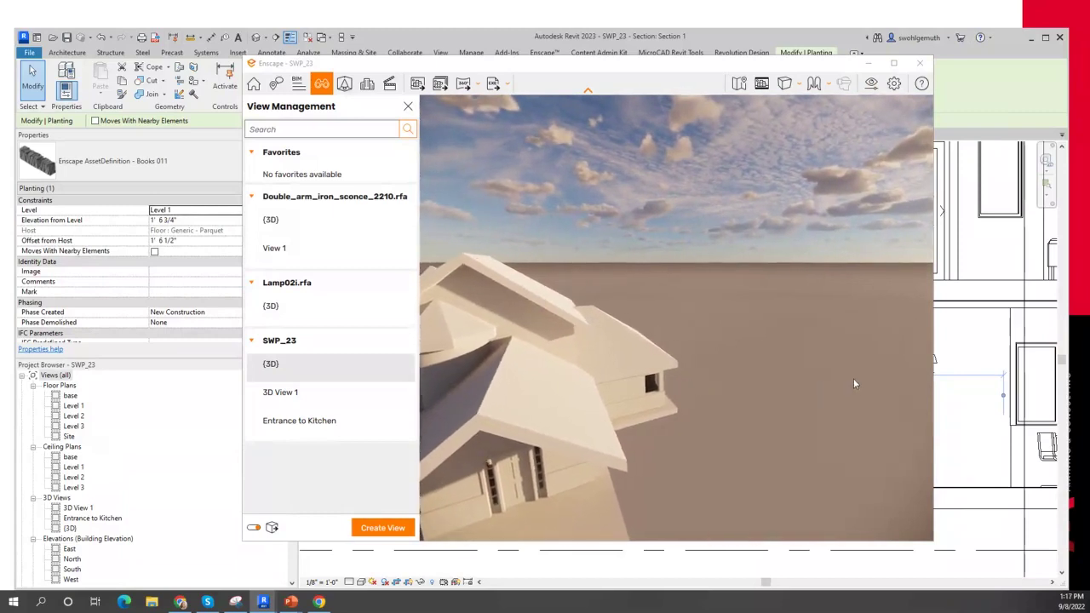
middle_drag(853, 379, 831, 376)
key(w)
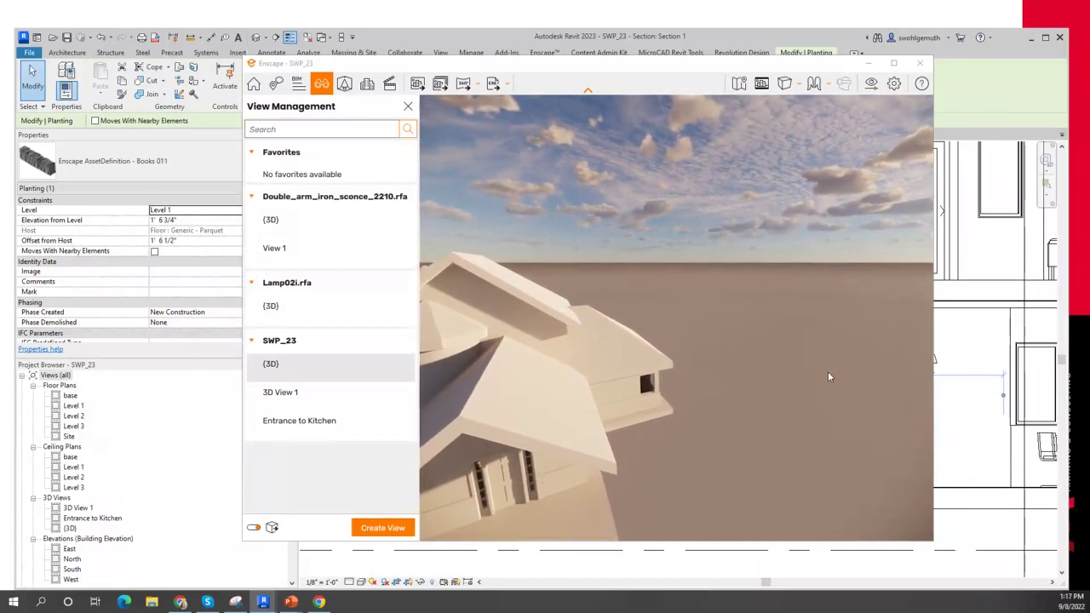
key(w)
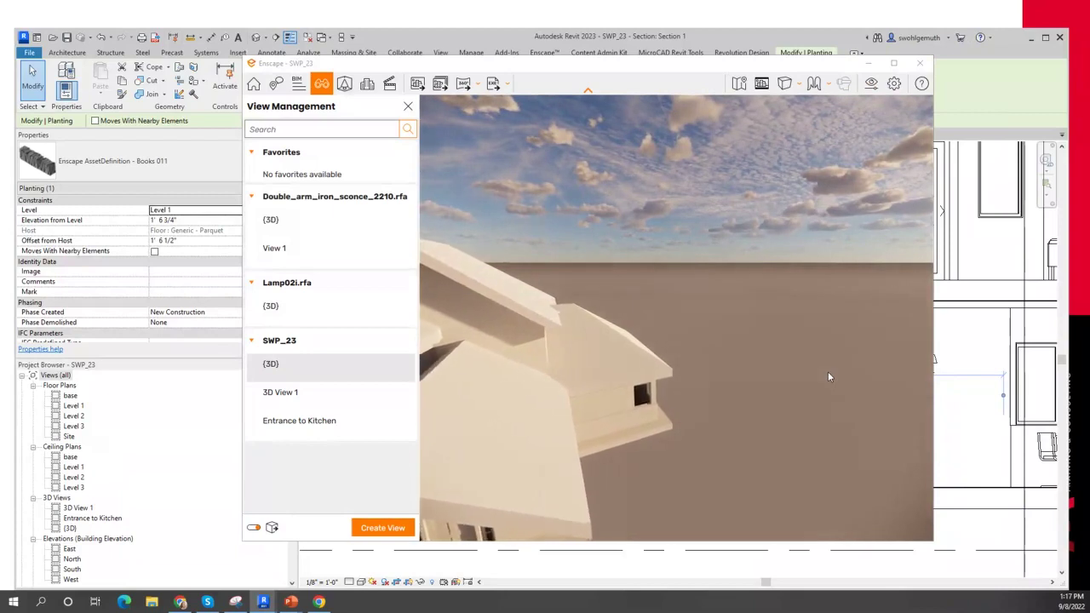
key(w)
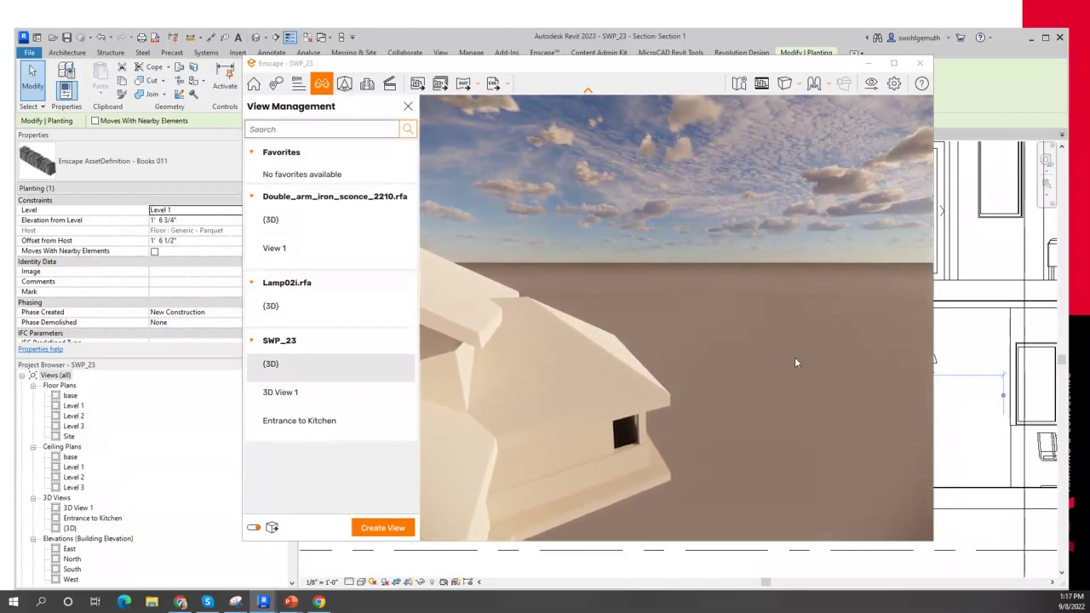
drag(794, 357, 723, 347)
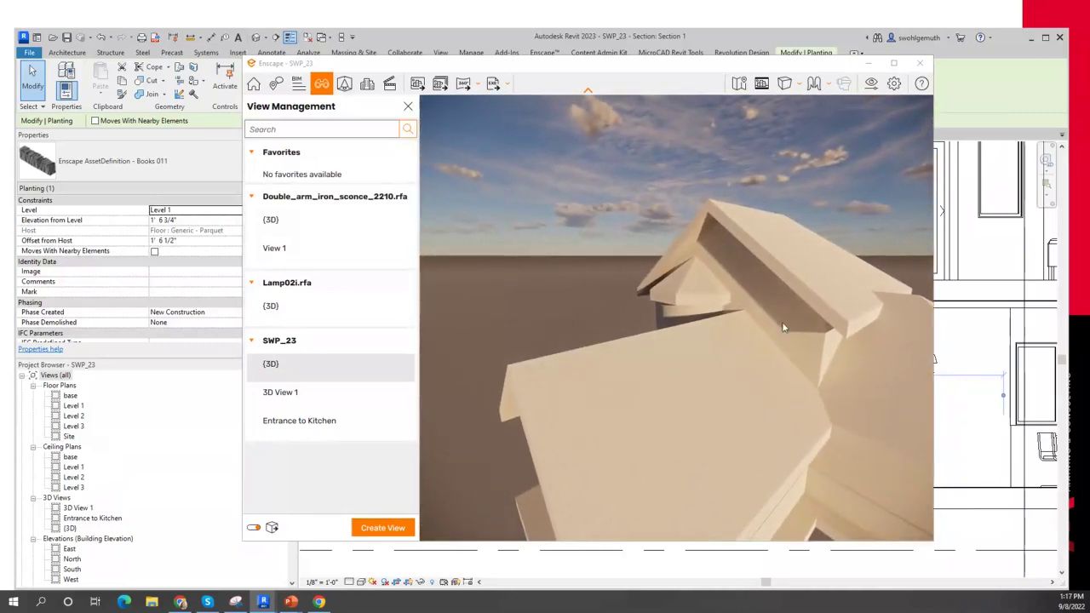
key(s)
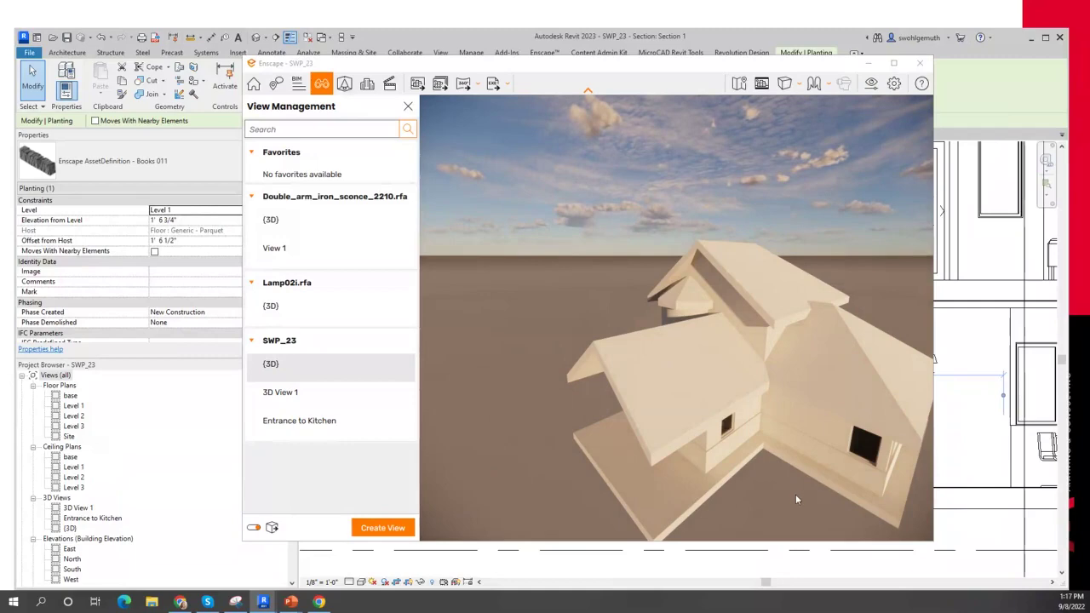
Step: Shift the rendering's time of day back and forth between night and morning, finishing in daylight
key(u)
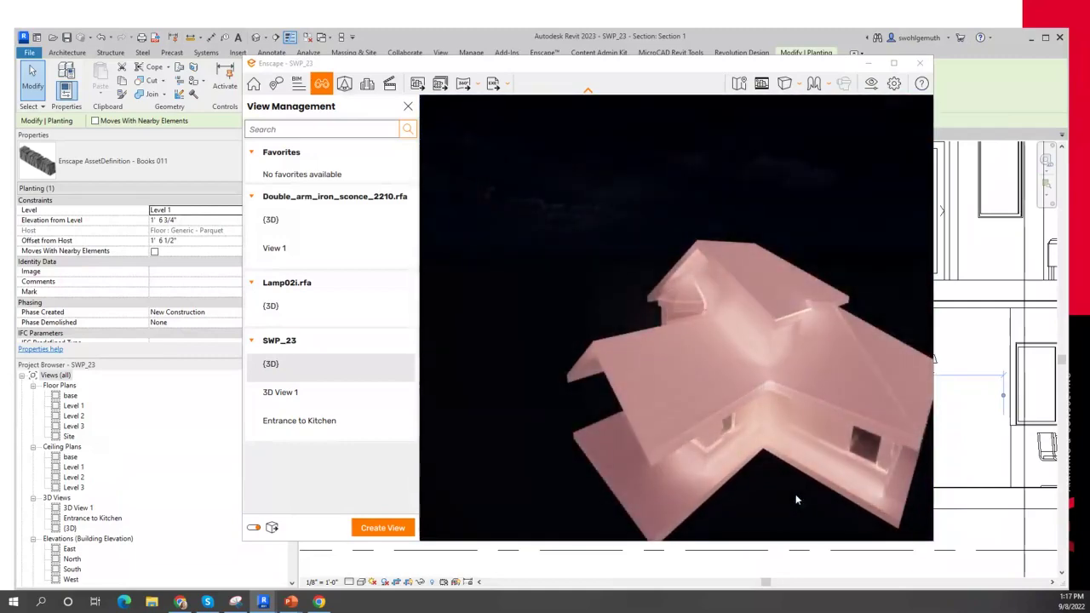
key(i)
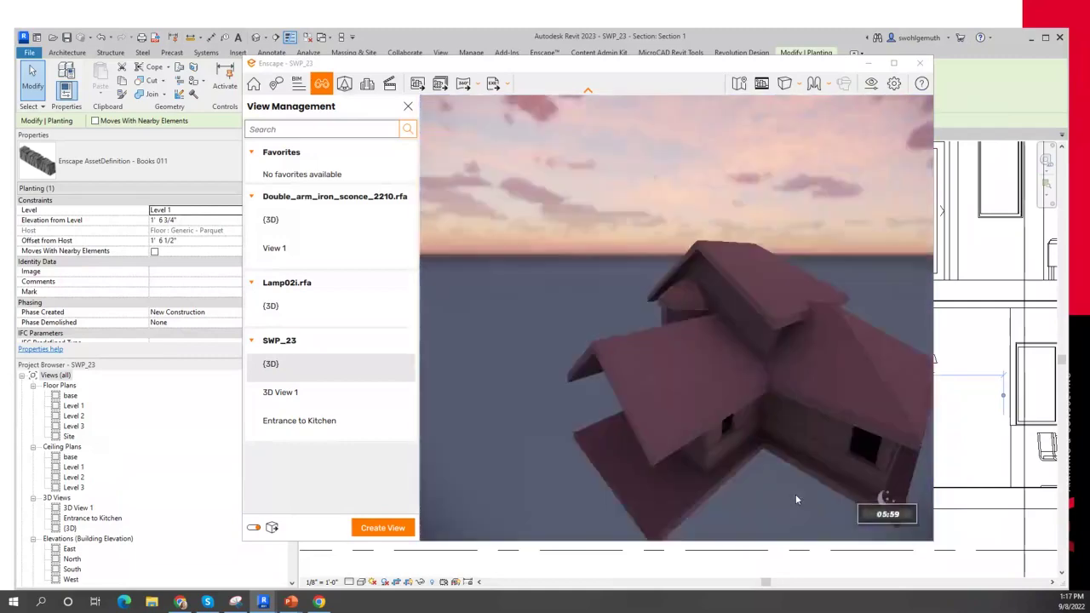
key(i)
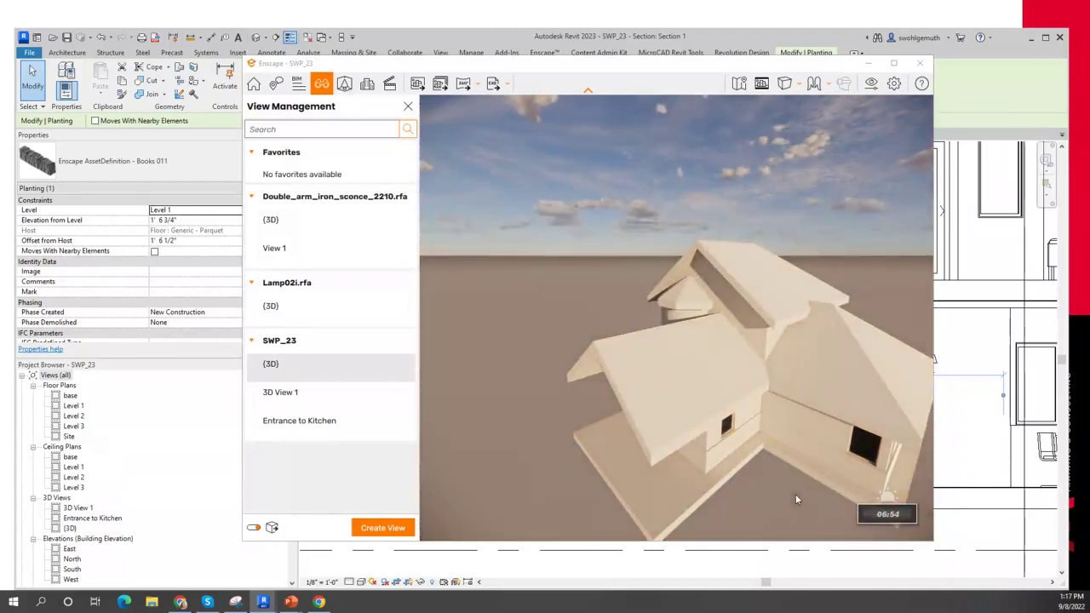
key(u)
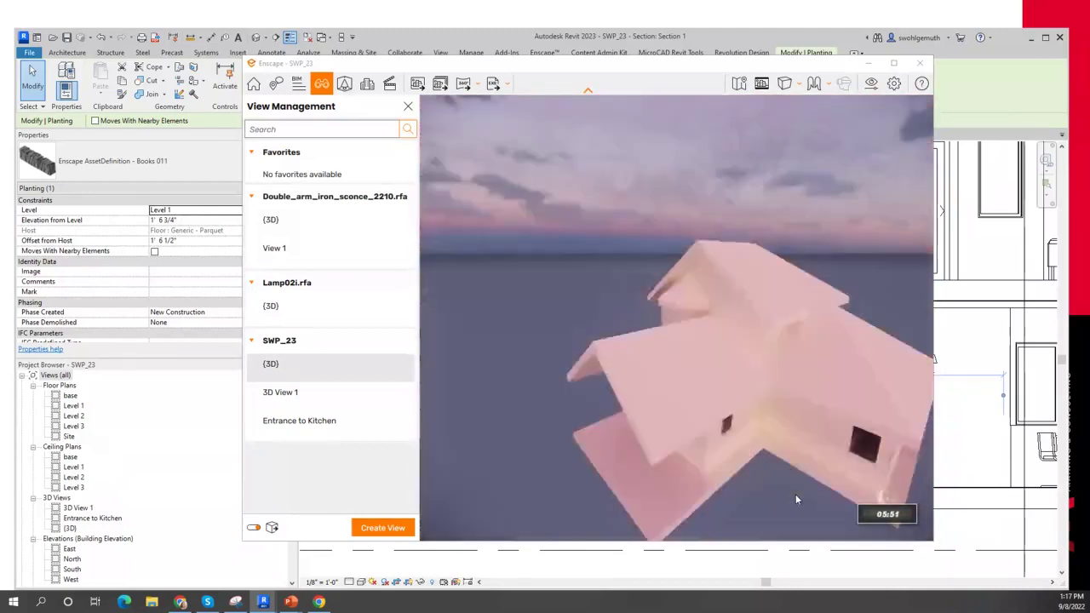
key(u)
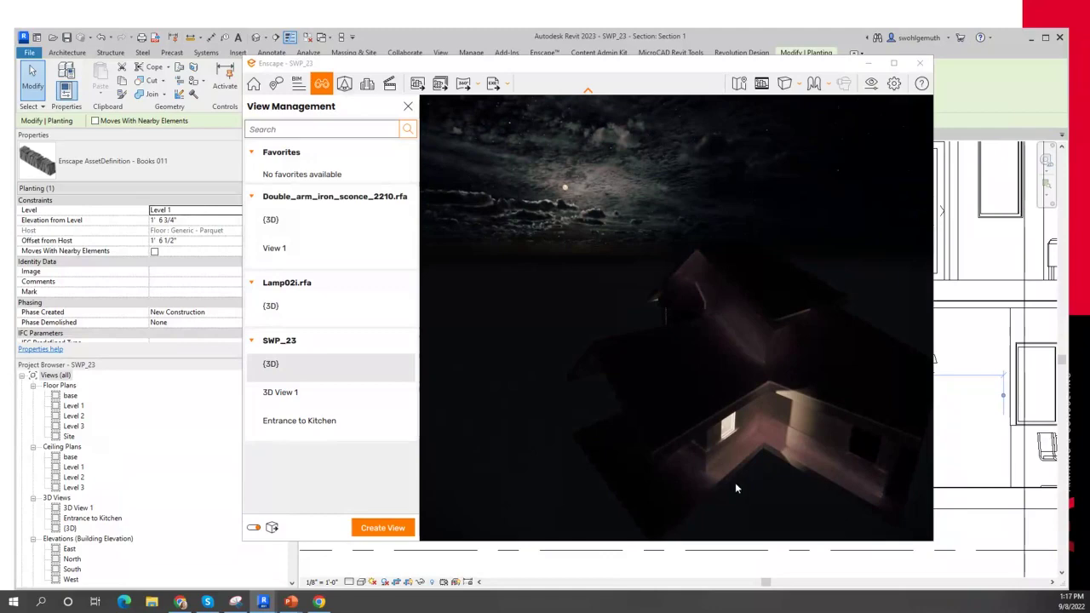
key(i)
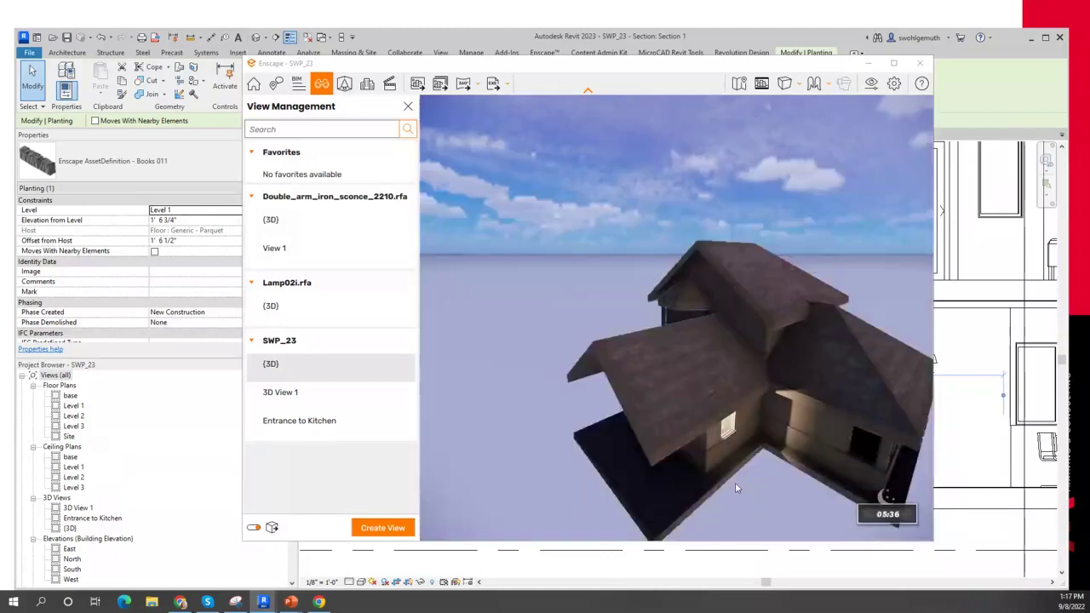
key(i)
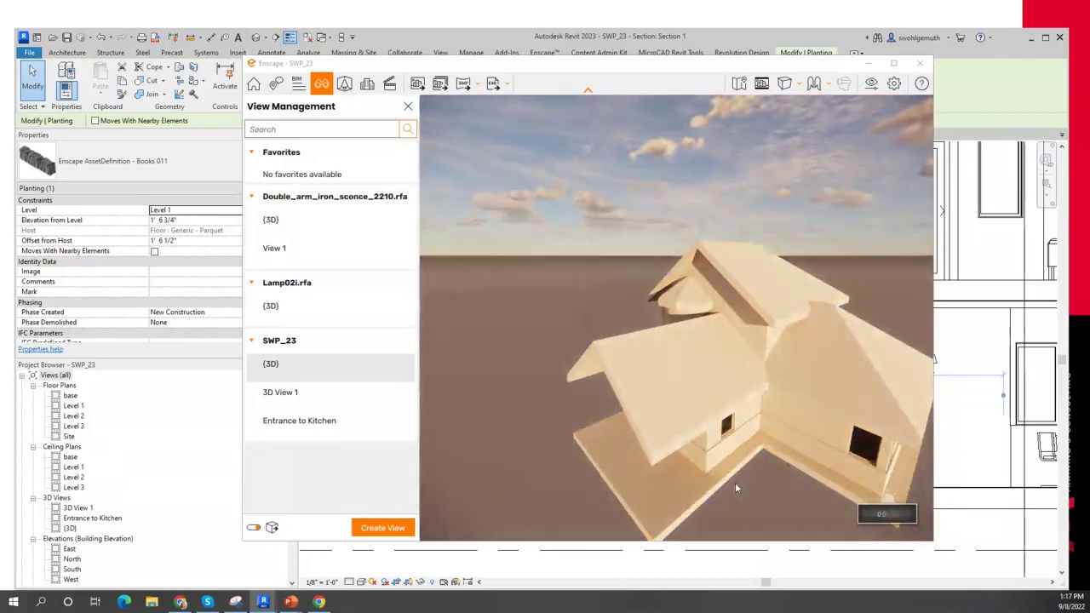
Step: Recall the Entrance to Kitchen view and set the rendering's style mode to None
click(298, 426)
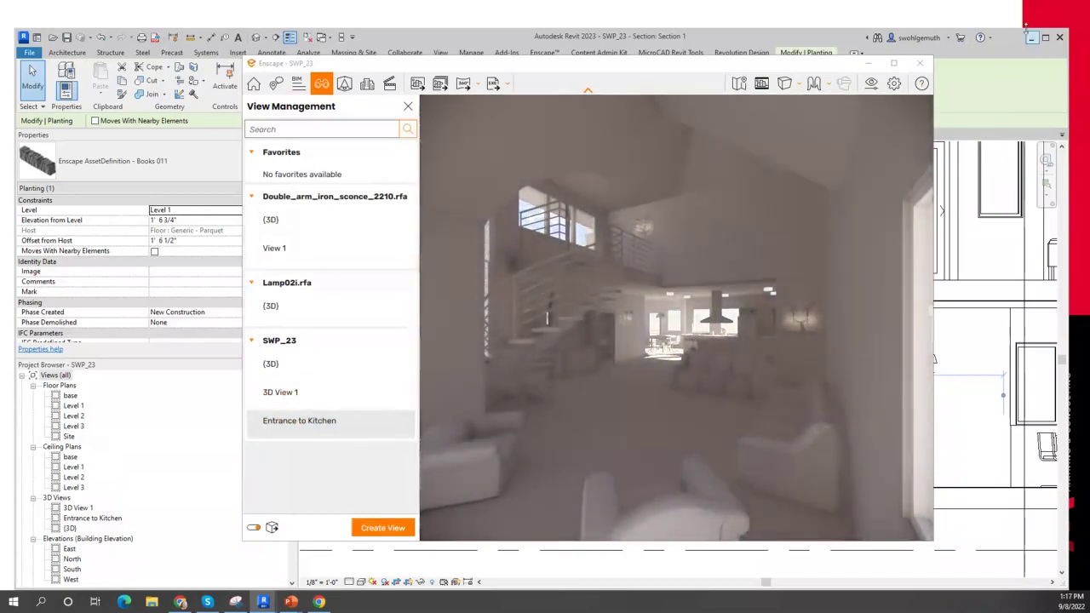
click(871, 82)
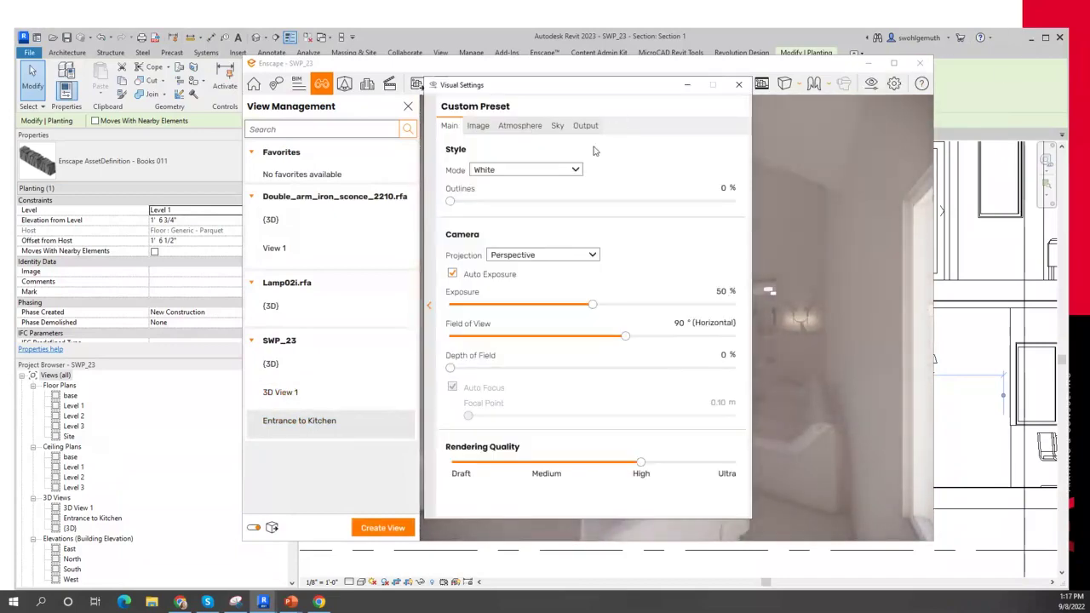
click(575, 169)
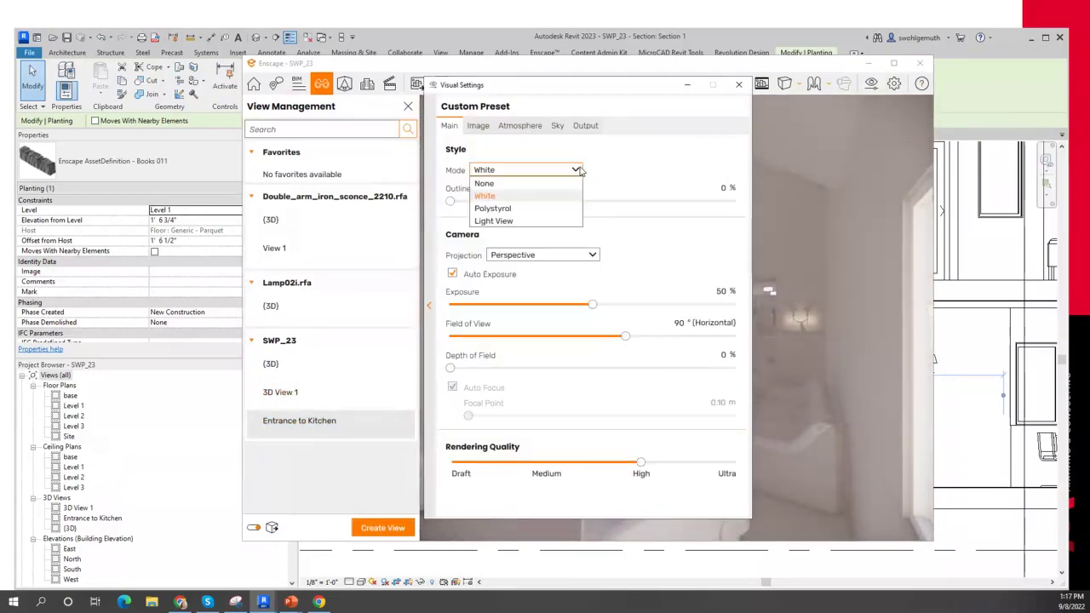
click(485, 184)
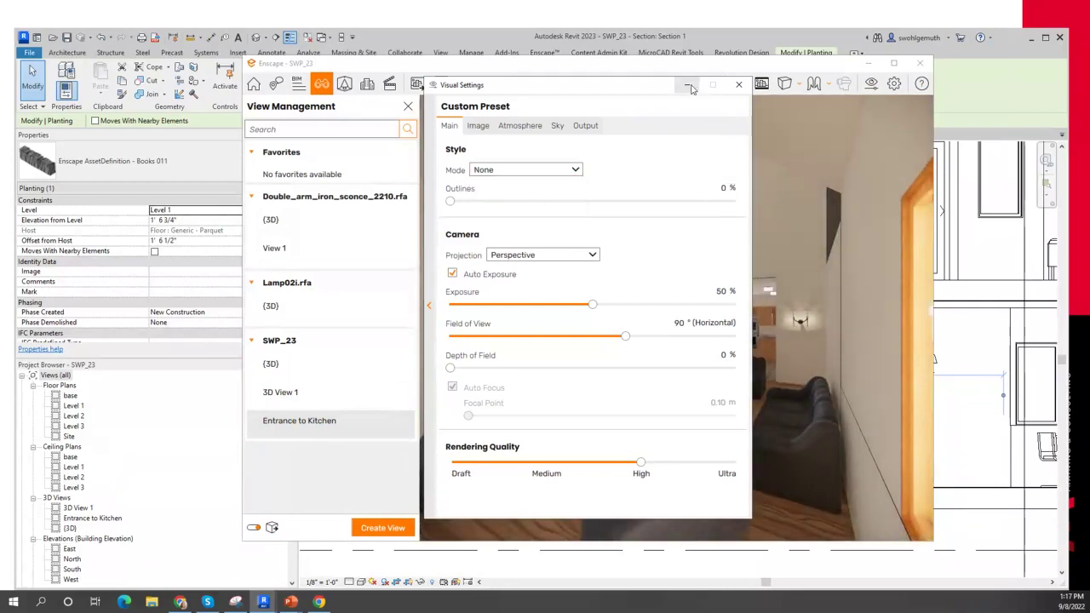
Step: Set the sky's horizon source to Forest in the visual settings and recall the SWP_23 {3D} exterior view to show it
click(478, 126)
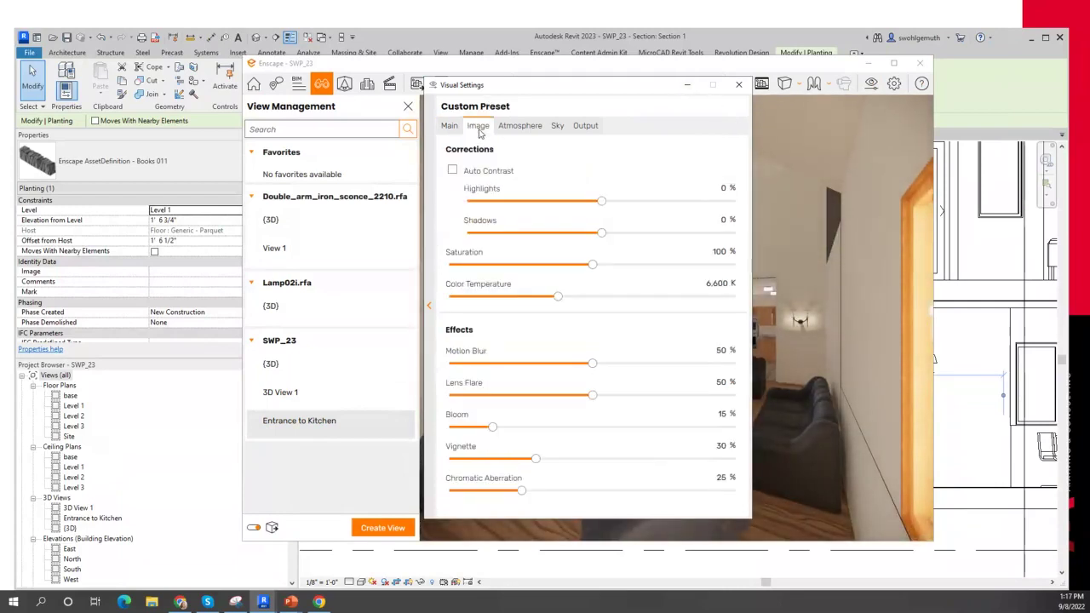
click(518, 129)
click(557, 128)
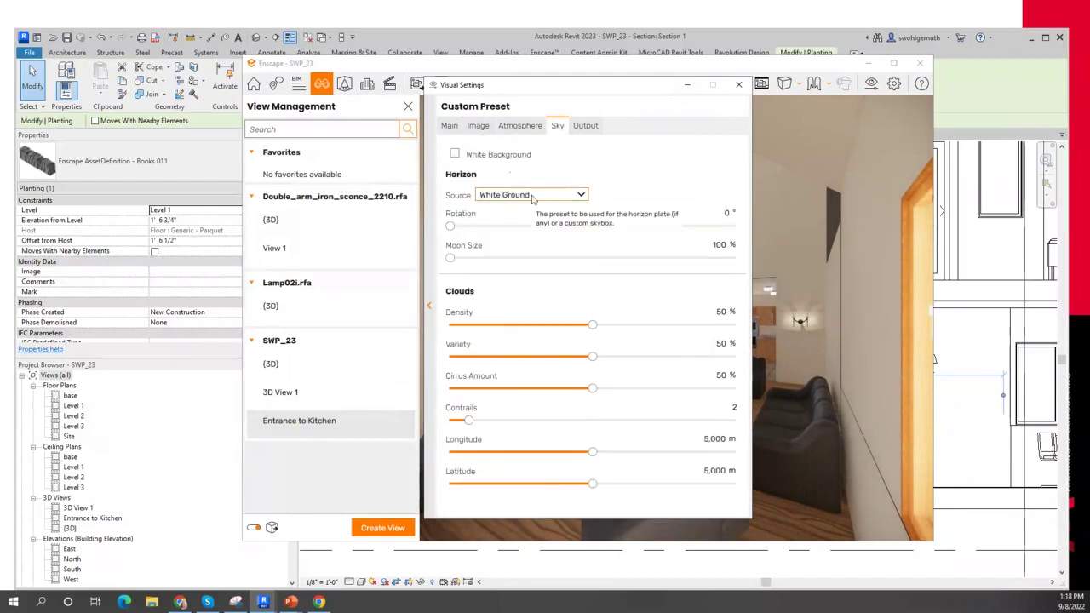
click(581, 195)
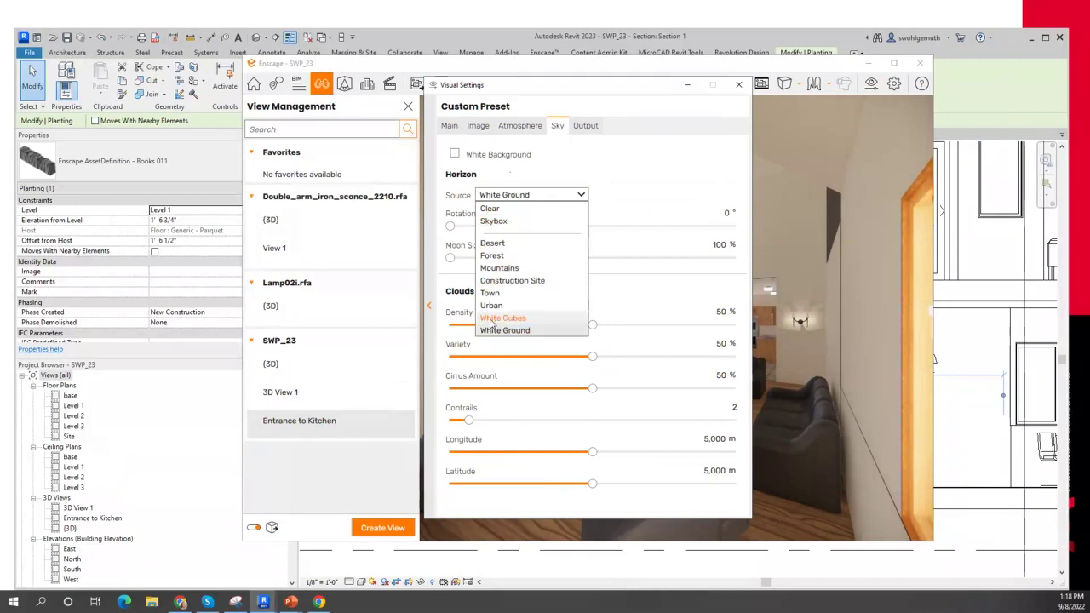
click(496, 256)
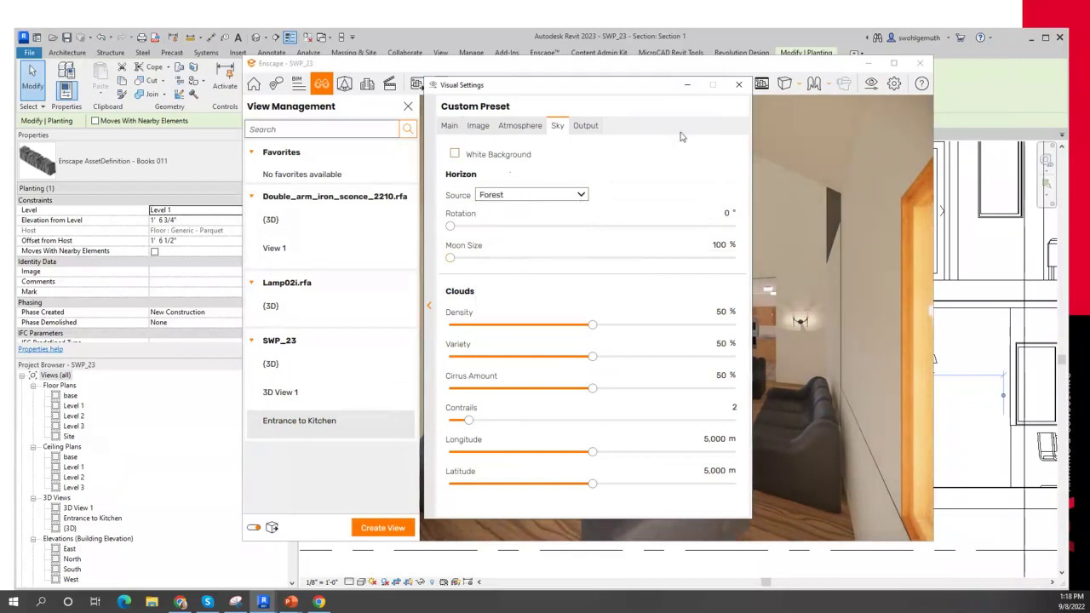
click(738, 88)
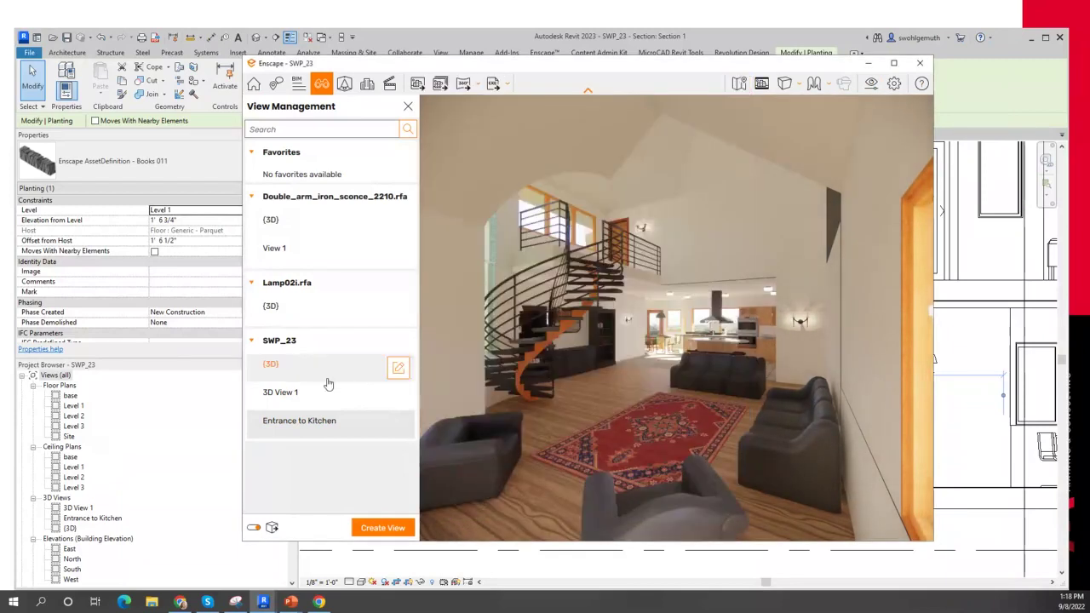
click(288, 375)
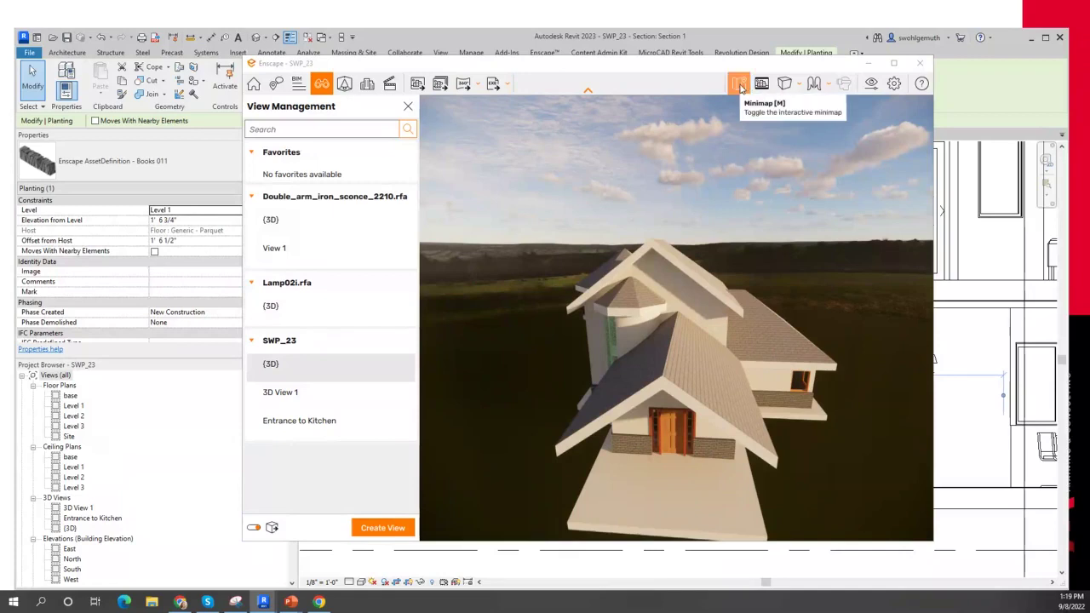
Step: Recall the Entrance to Kitchen view and turn on the interactive minimap in the rendering
click(299, 421)
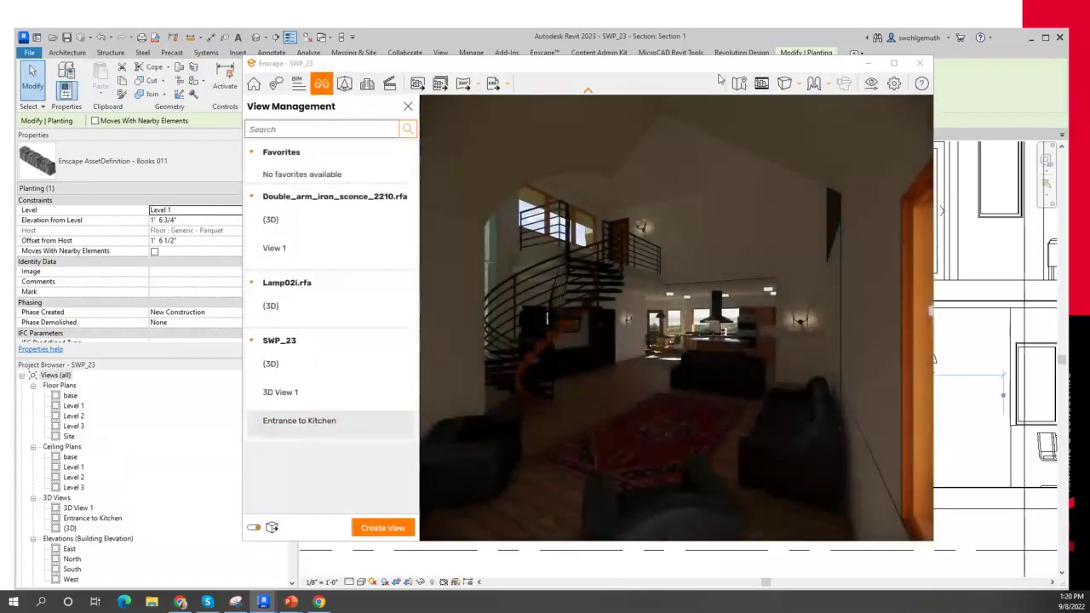
click(739, 83)
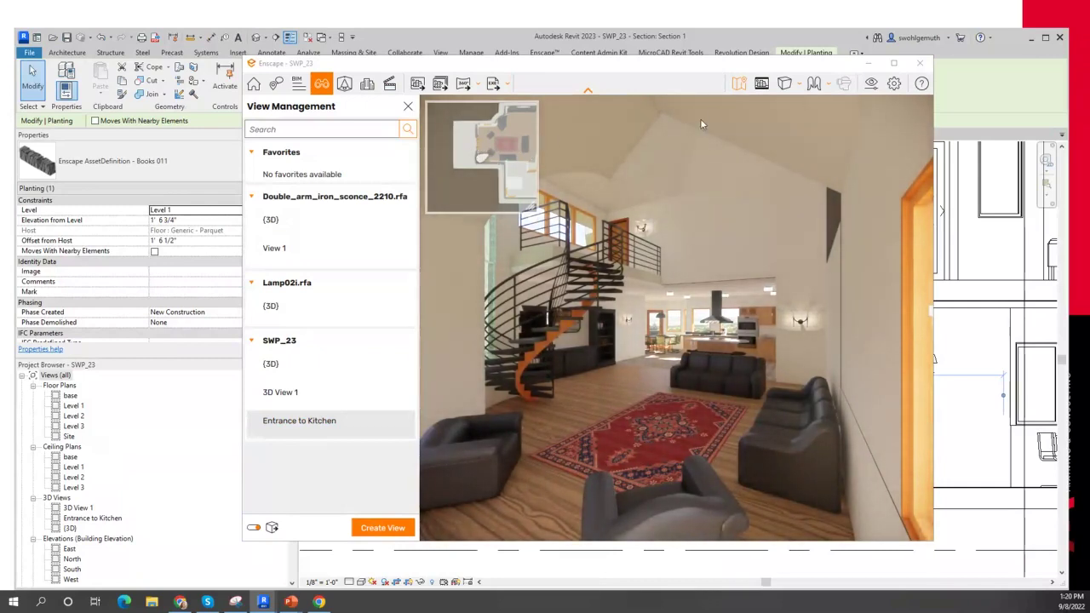
Step: Turn off the rendering's minimap and briefly switch its safe frame on and back off
click(737, 84)
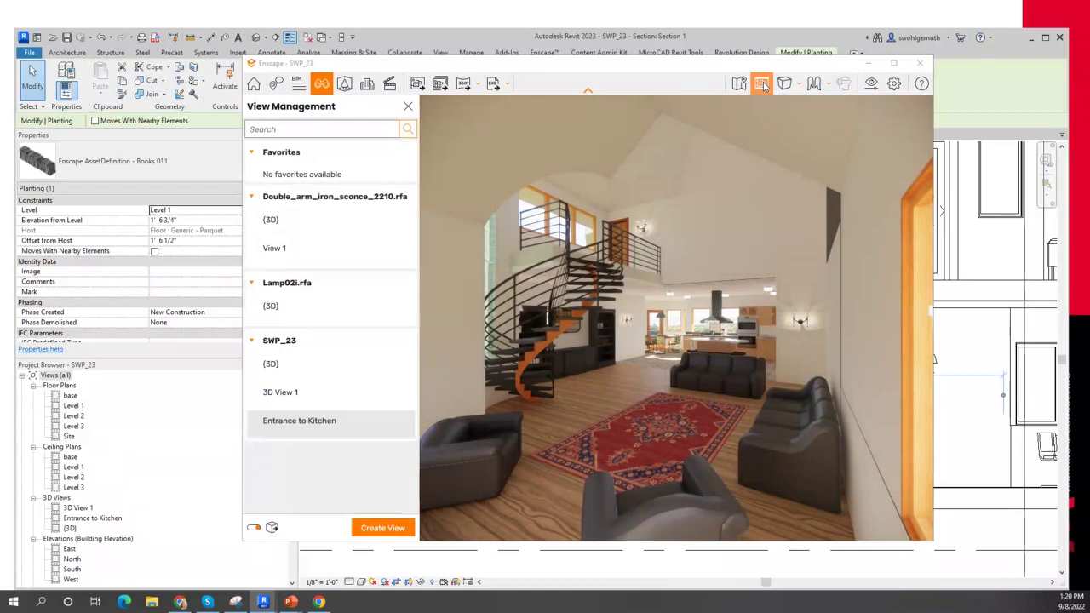
click(762, 83)
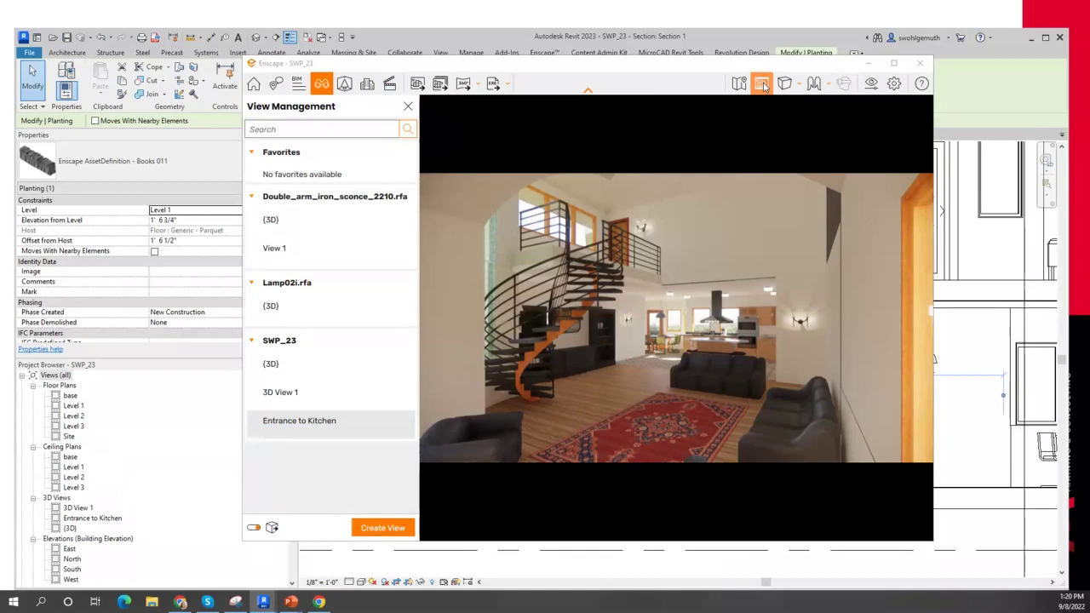
click(762, 85)
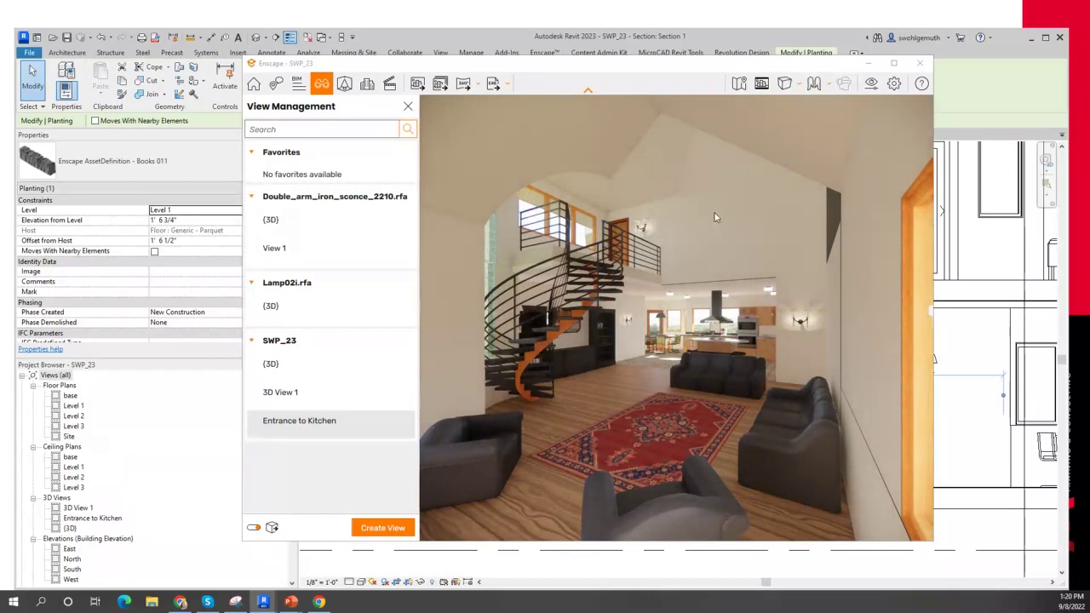
Step: Switch the rendering's camera projection to Two-Point
click(798, 86)
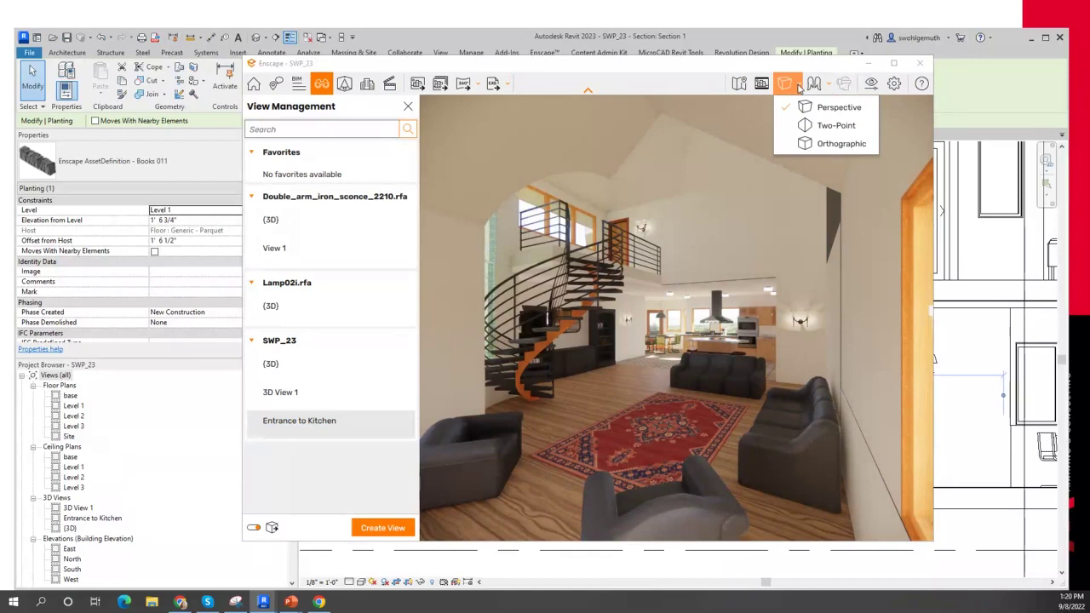
click(830, 126)
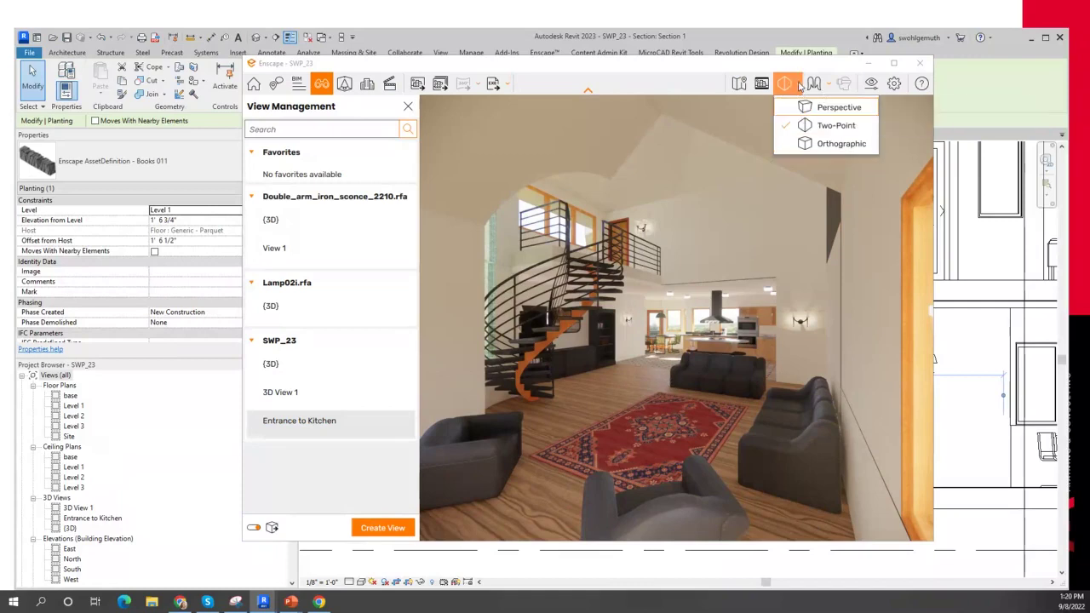
click(724, 64)
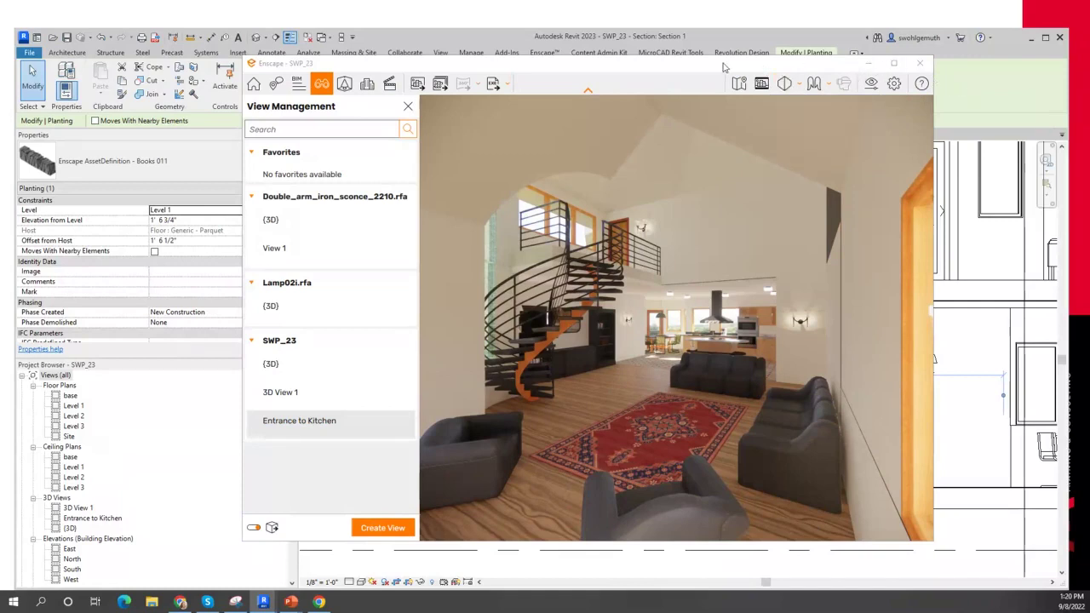
Step: Switch the navigation to Walk Mode and walk forward through the living room toward the red rug and the couch by the kitchen
click(818, 84)
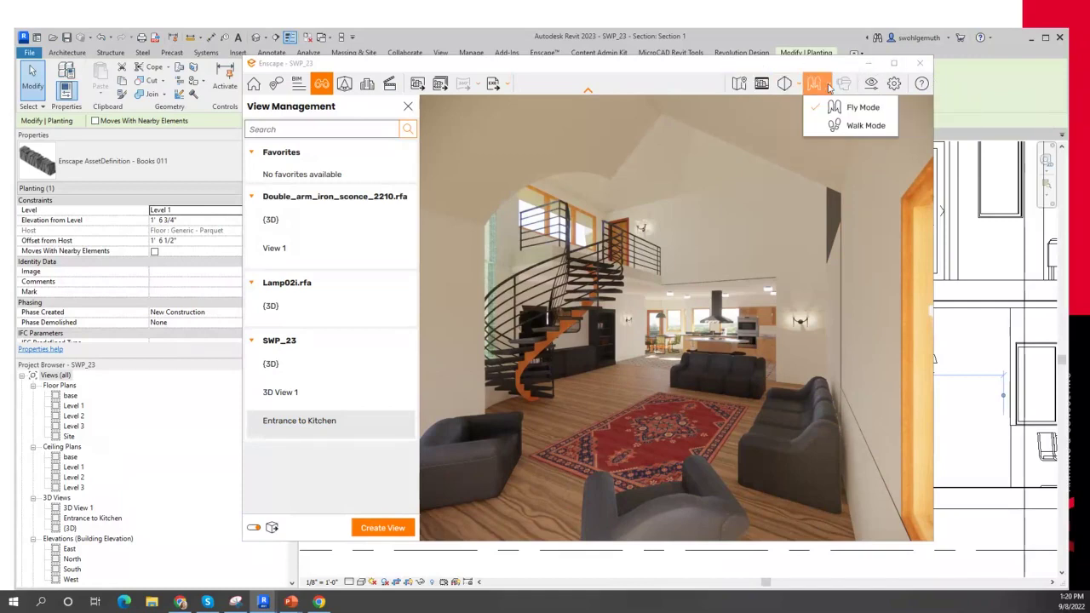
click(863, 126)
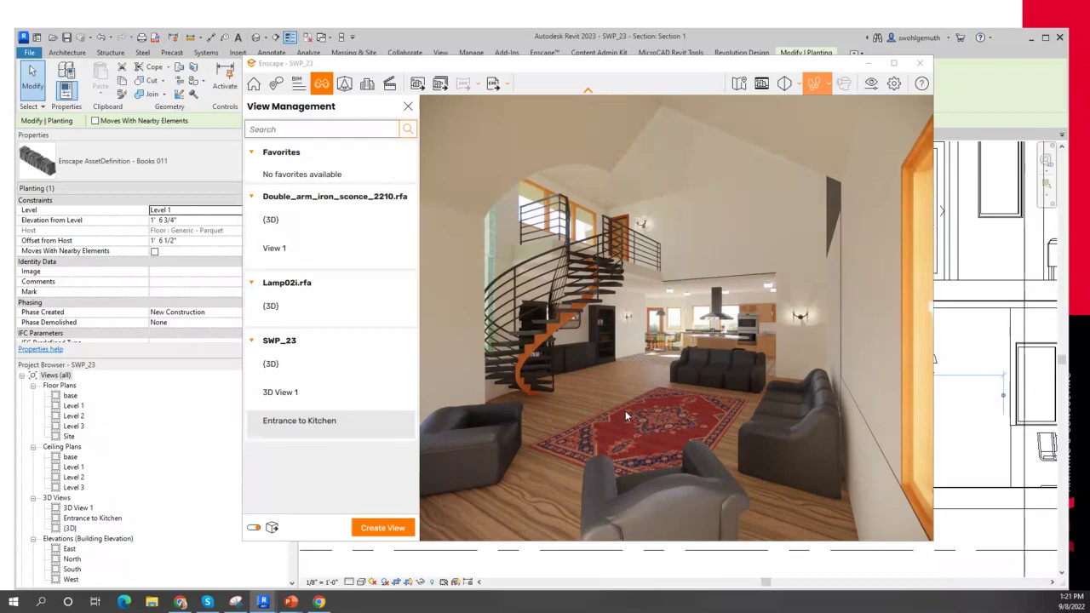
key(w)
key(w)
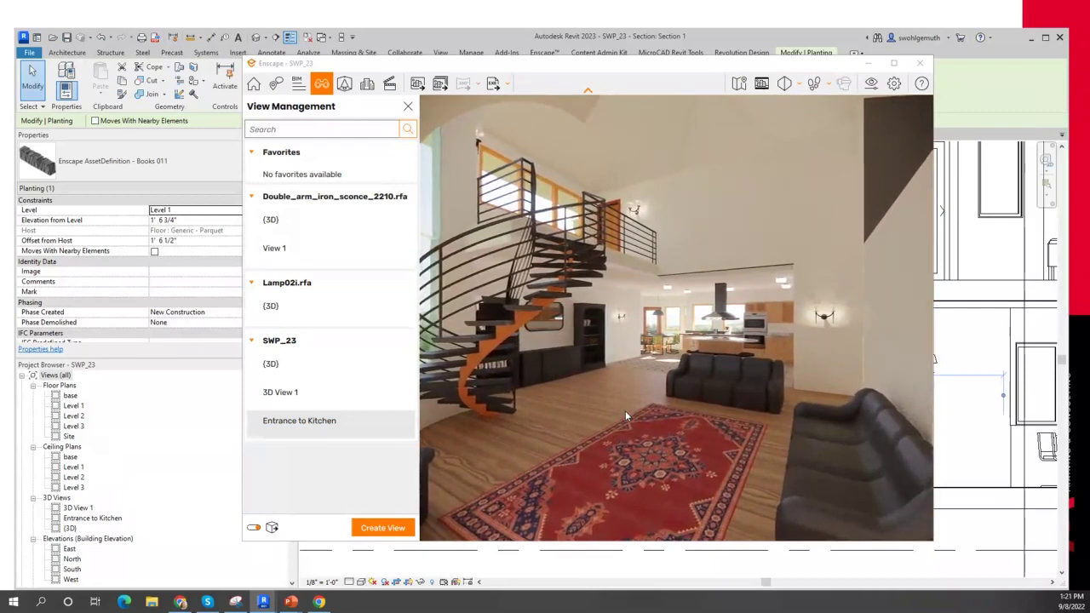
key(d)
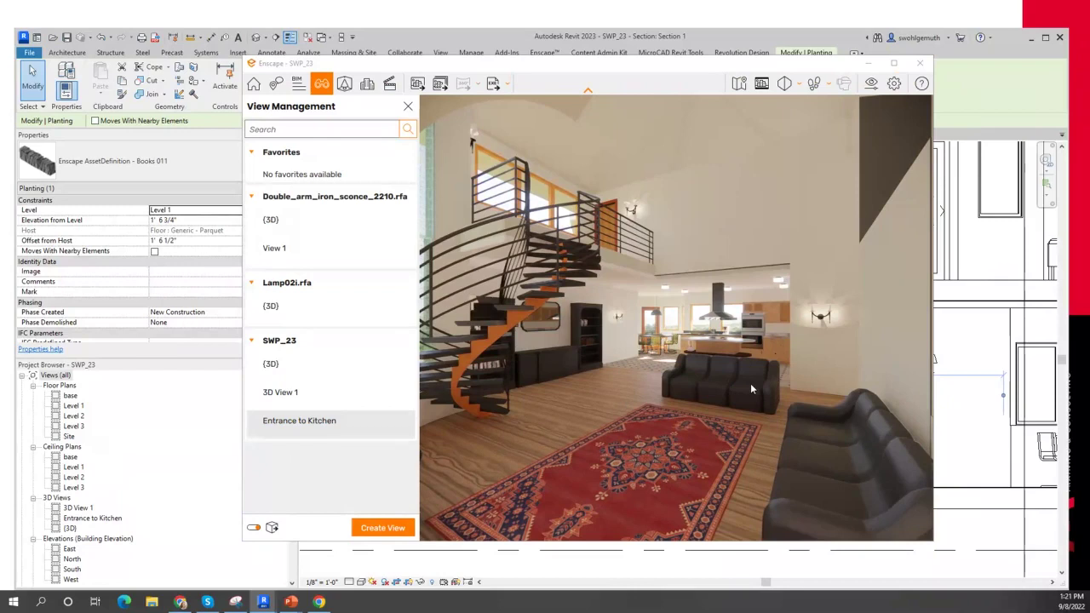
Step: In Revit's Level 1 floor plan, change the couch between the rug and the kitchen to Enscape AssetDefinition - Sofa 034 2 Seater
click(975, 420)
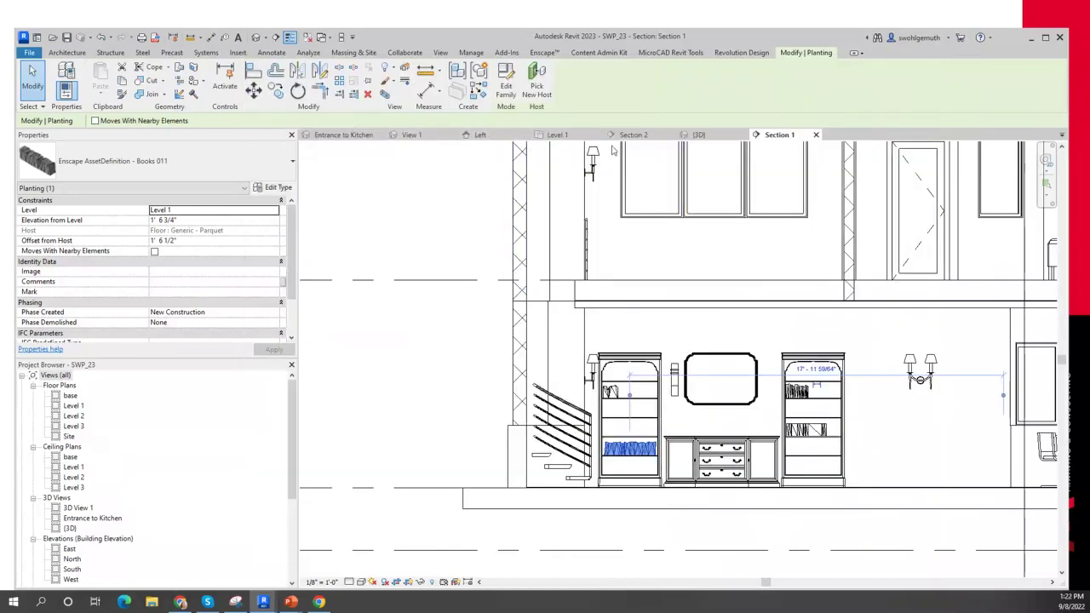
click(557, 135)
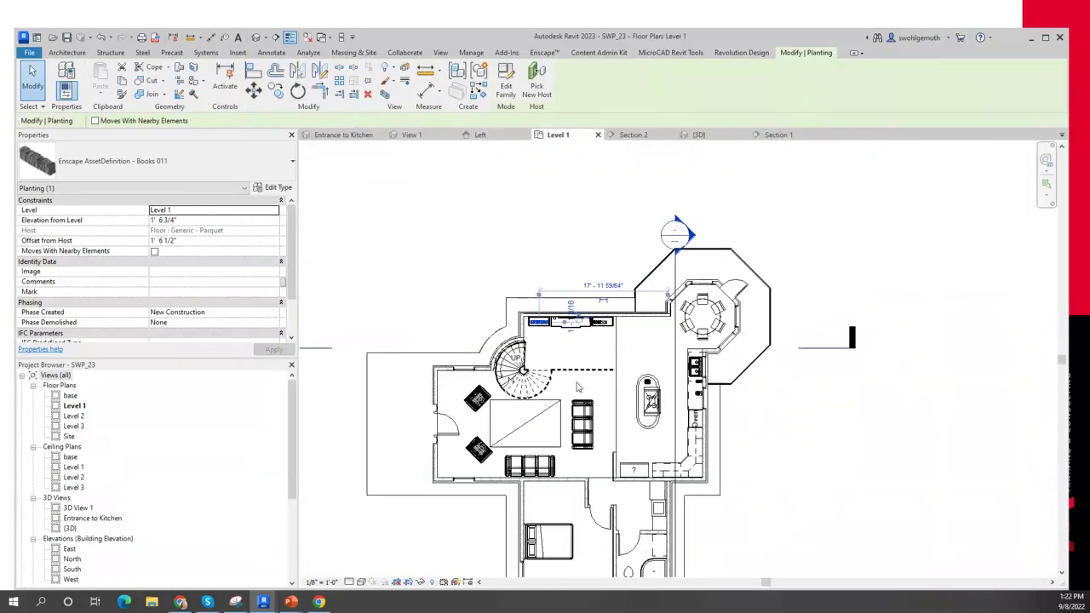
click(586, 441)
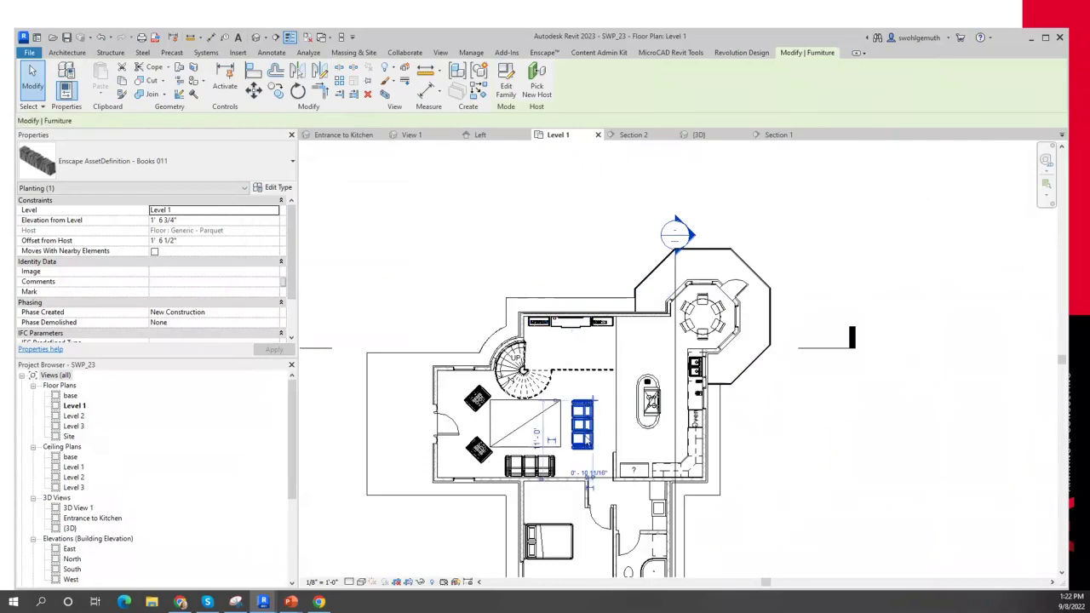
click(212, 166)
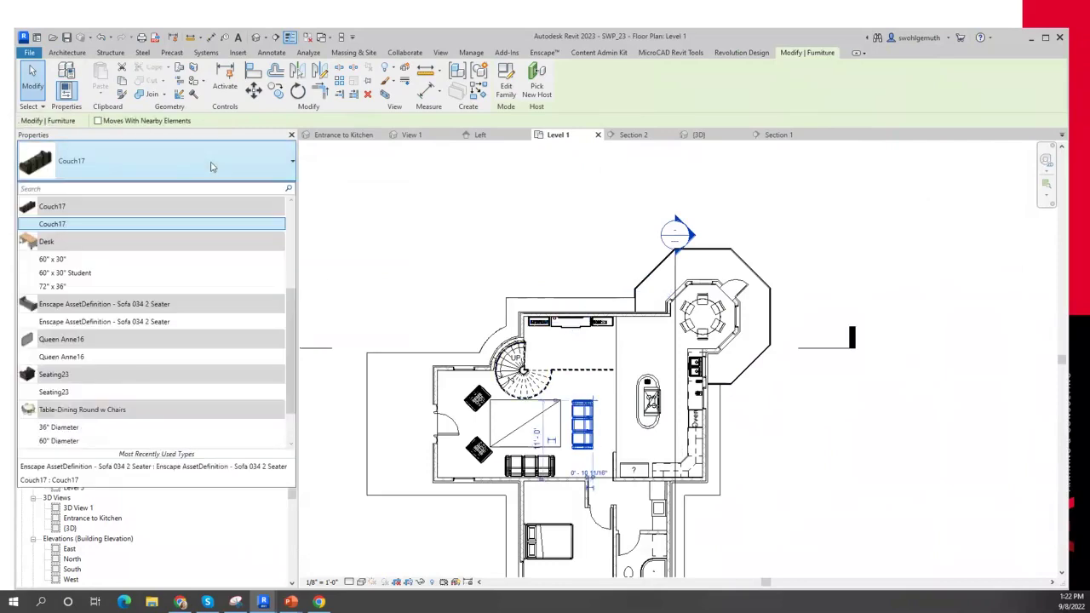
mouse_move(77, 327)
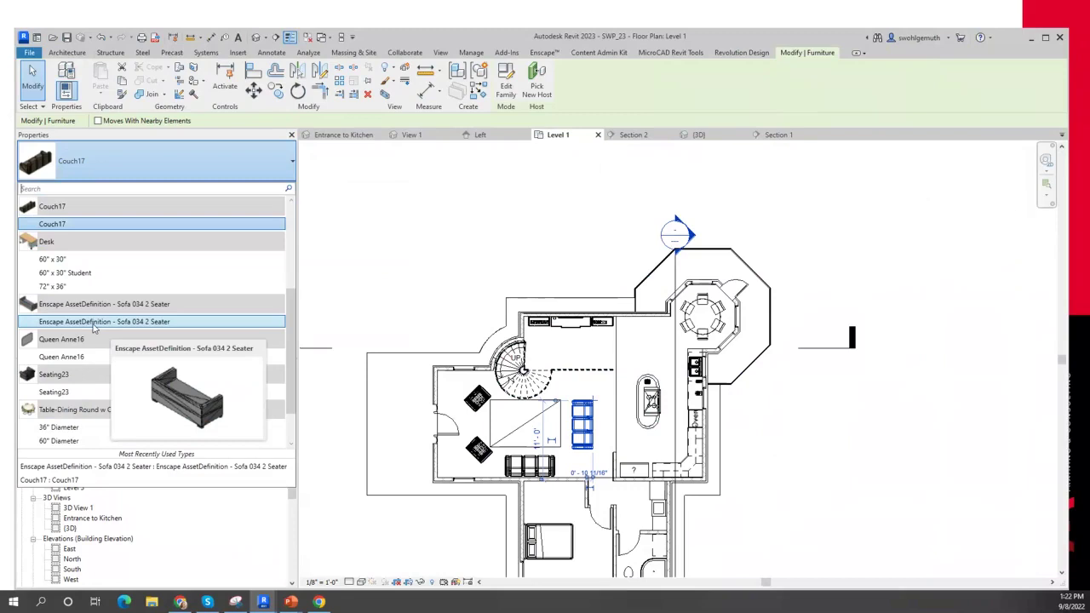
click(94, 323)
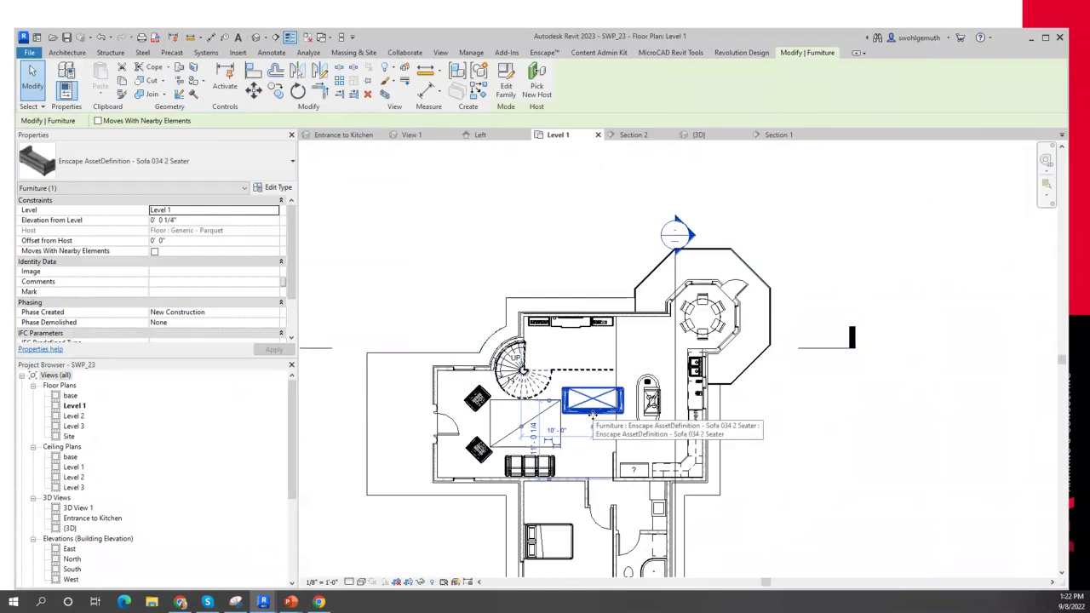
Step: Rotate the new sofa to face the rug, move it into the old couch's place, and switch to Enscape to check it
key(space)
drag(602, 398, 601, 423)
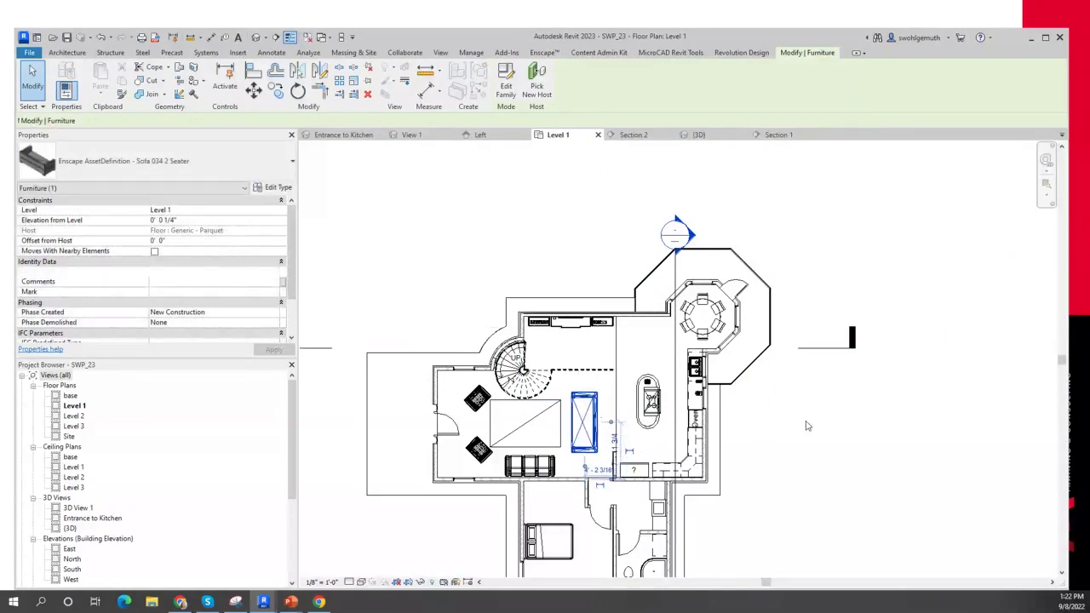
click(806, 425)
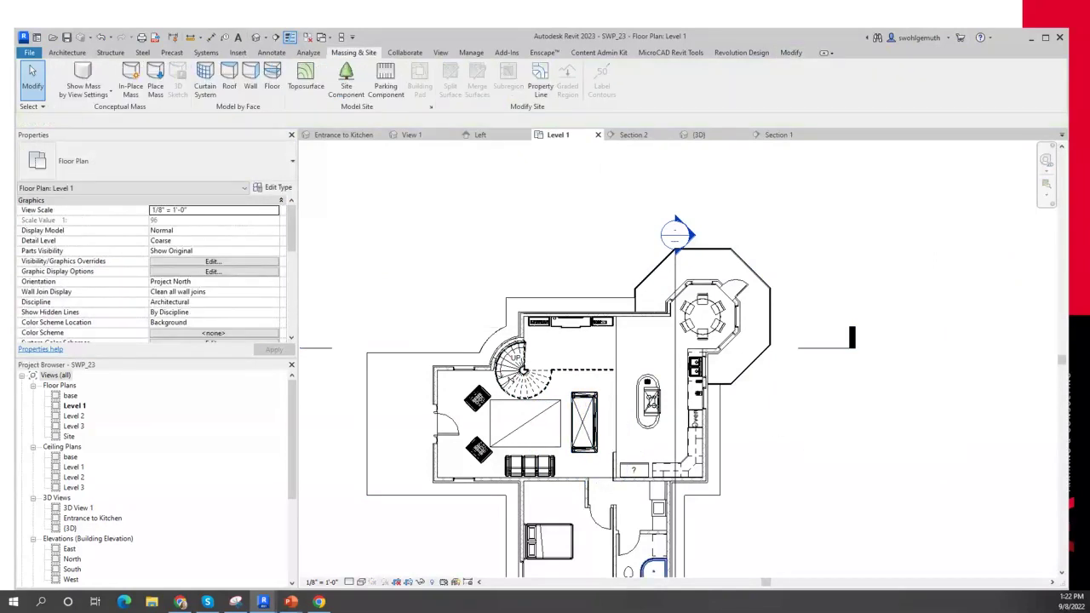
key(alt+Tab)
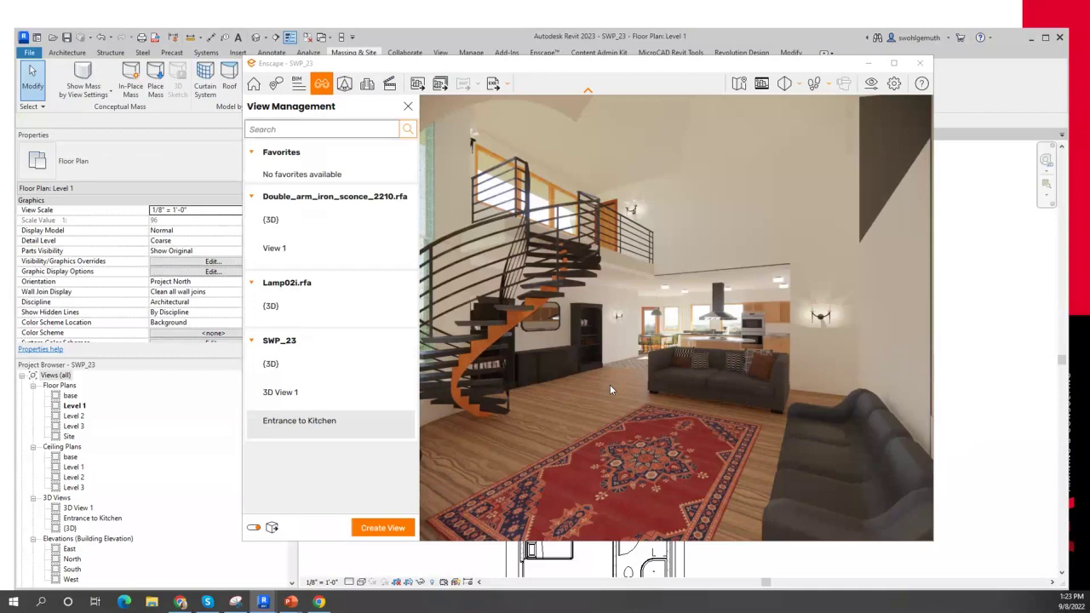
Step: Return to Revit and import Marble 01 from the Stones category of the Enscape Material Library
click(987, 342)
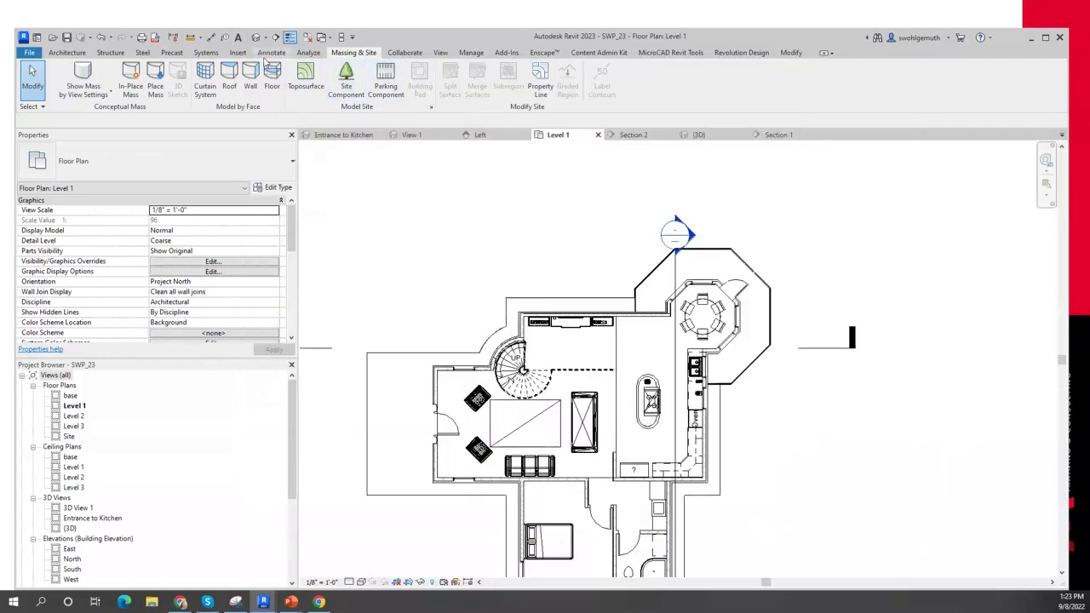
click(544, 52)
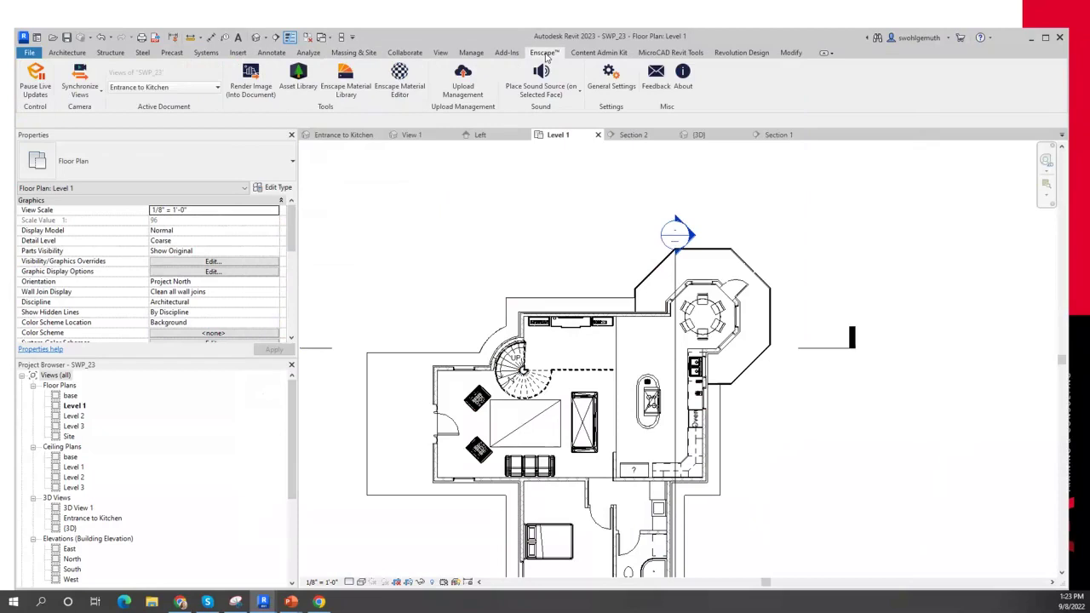
click(347, 85)
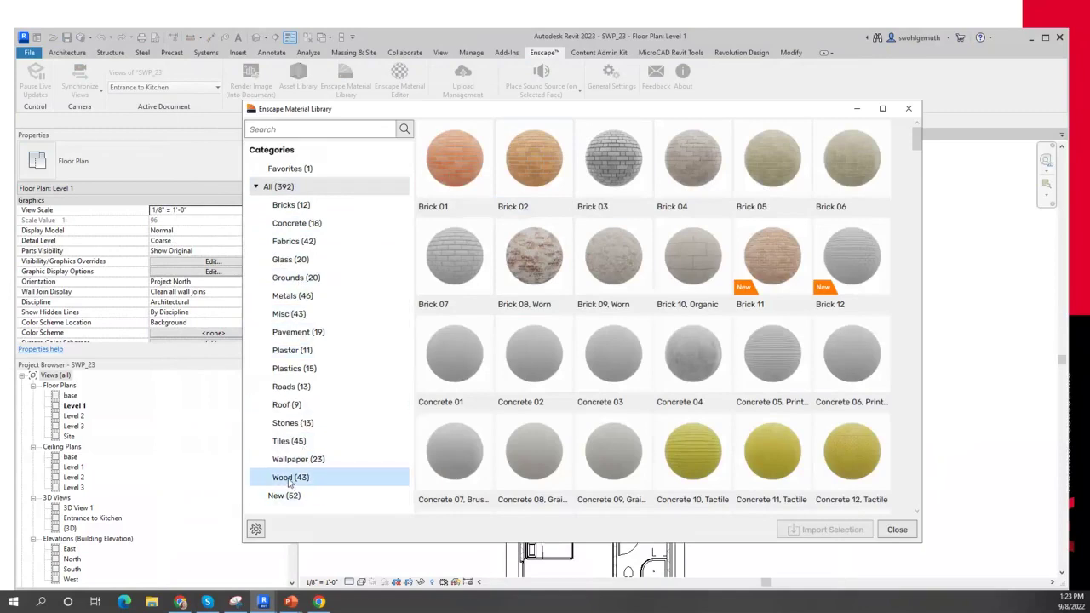
click(299, 423)
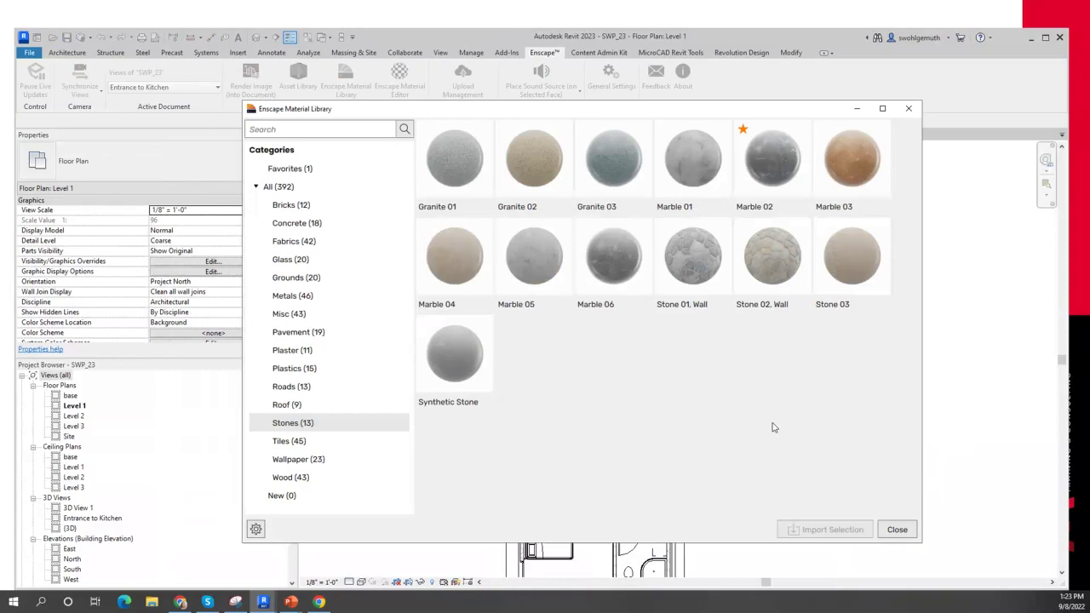
click(690, 173)
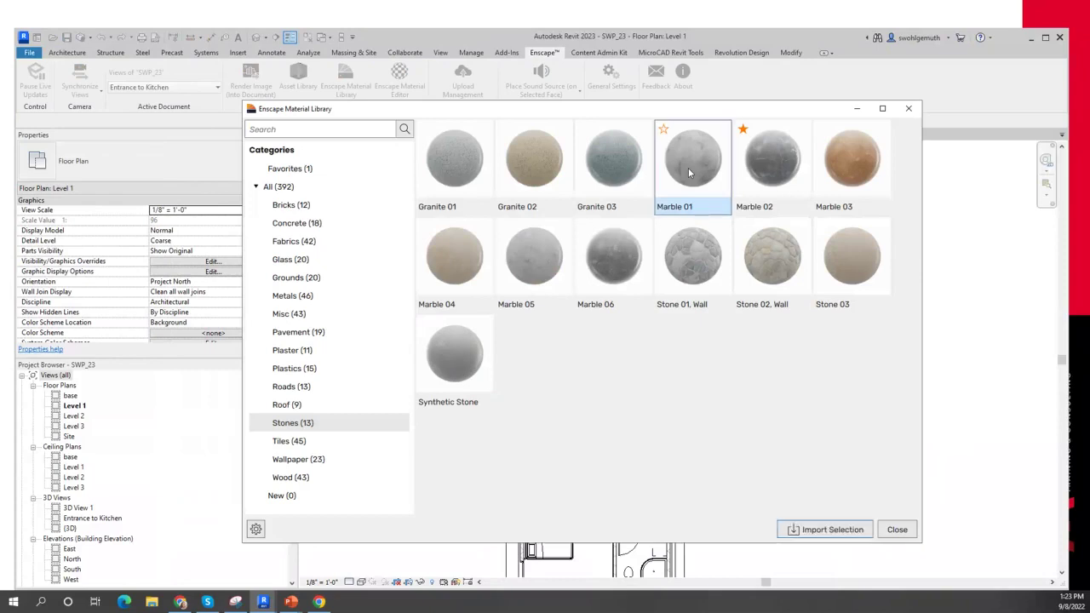
click(800, 531)
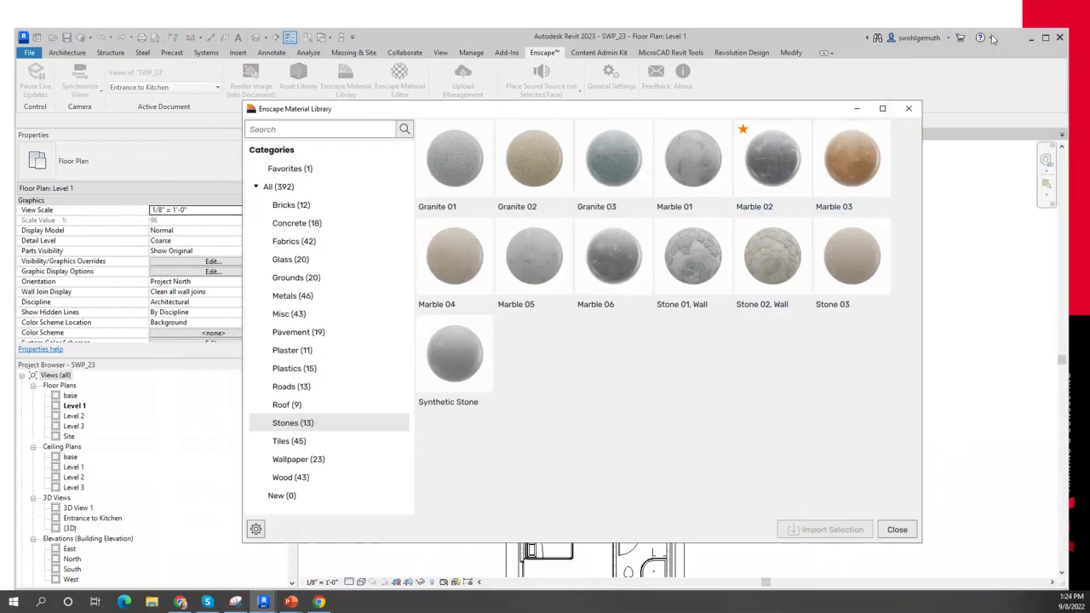
click(909, 109)
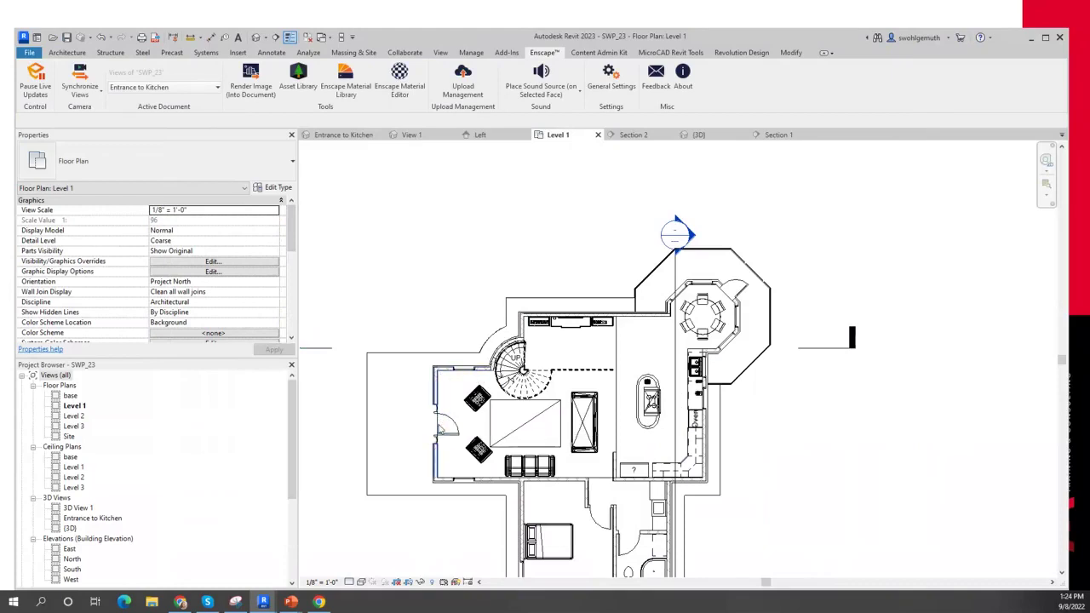
Step: Select the living room's Generic - Parquet floor in the Level 1 plan and open its type's layer structure for editing
key(Tab)
key(Tab)
key(Tab)
key(Tab)
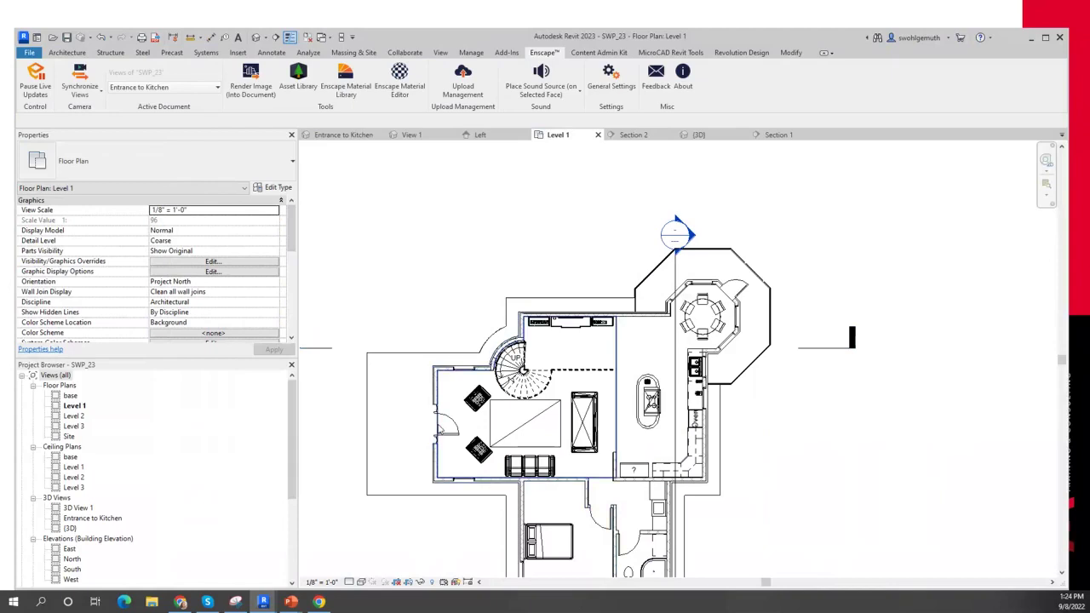
click(441, 431)
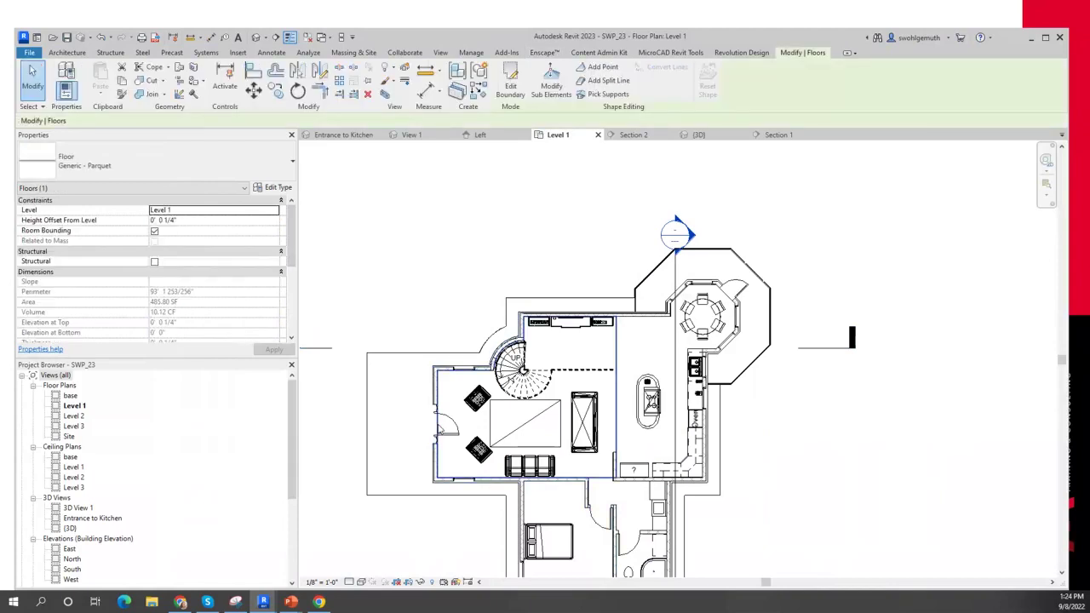
click(282, 188)
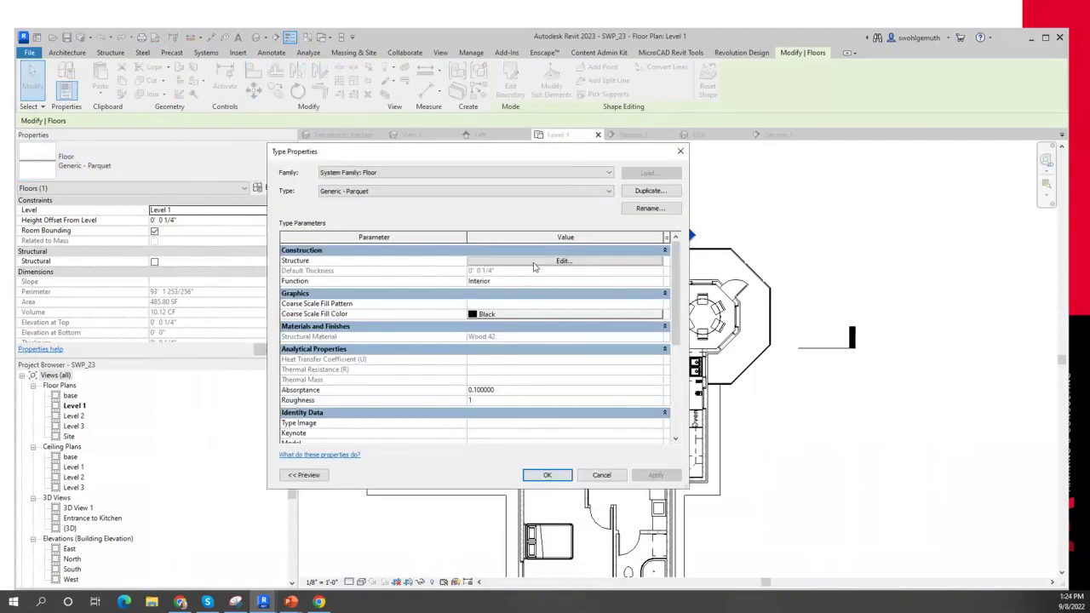
click(536, 261)
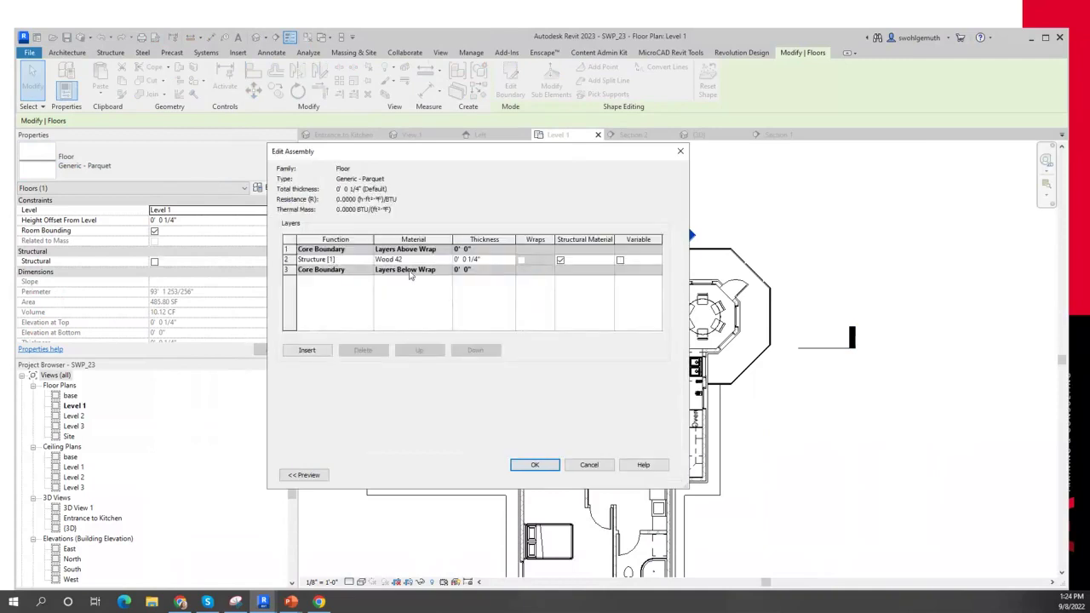
Step: Assign the project material Marble 01 to the Structure [1] layer of the Generic - Parquet floor type
click(426, 258)
click(448, 260)
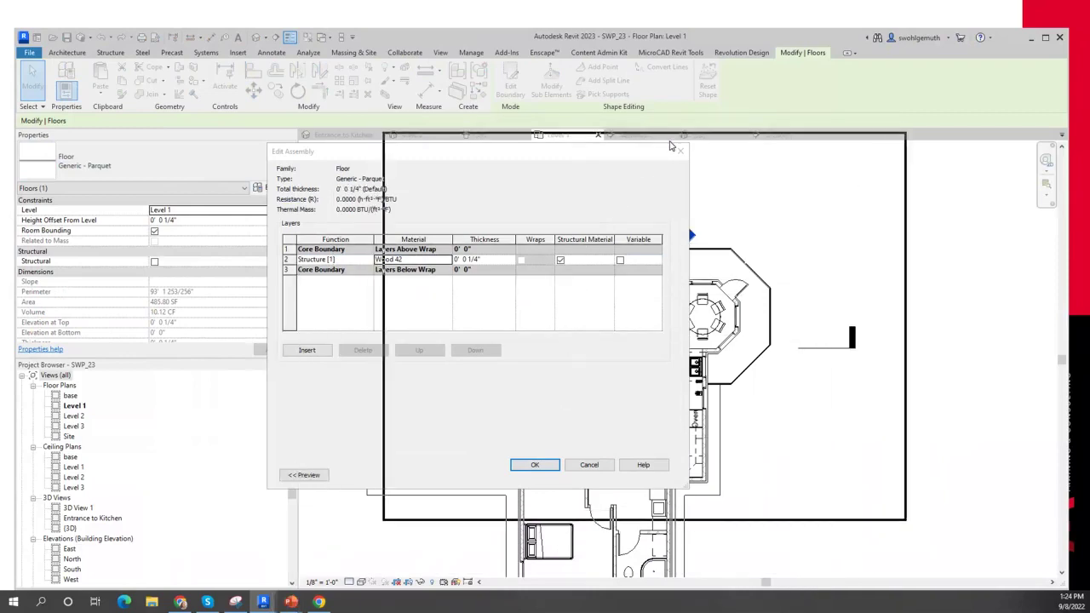
drag(670, 146, 671, 145)
scroll(506, 233, up, 1)
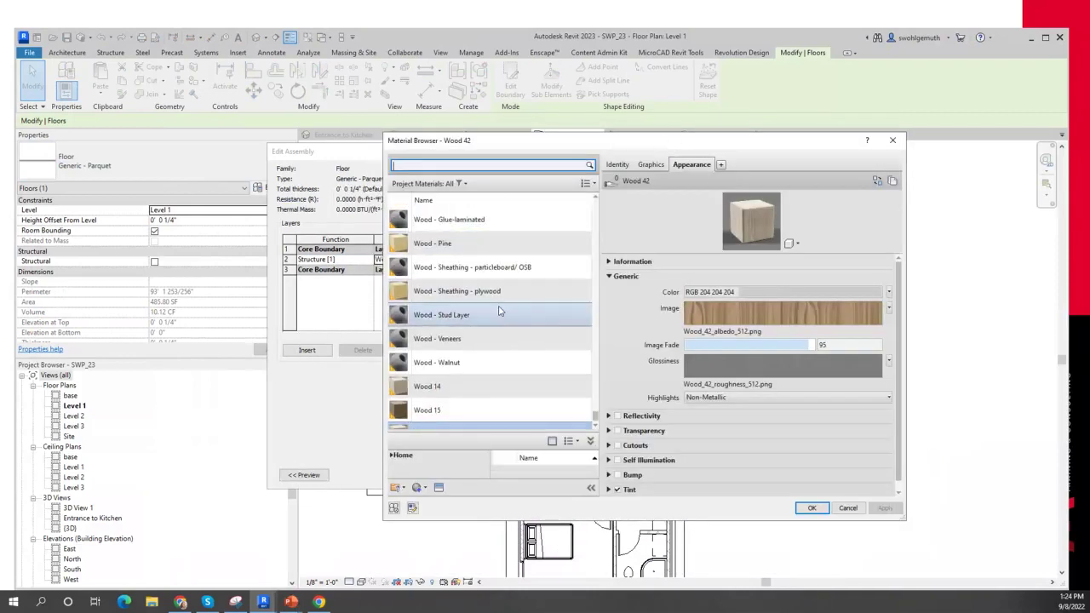
scroll(500, 310, up, 5)
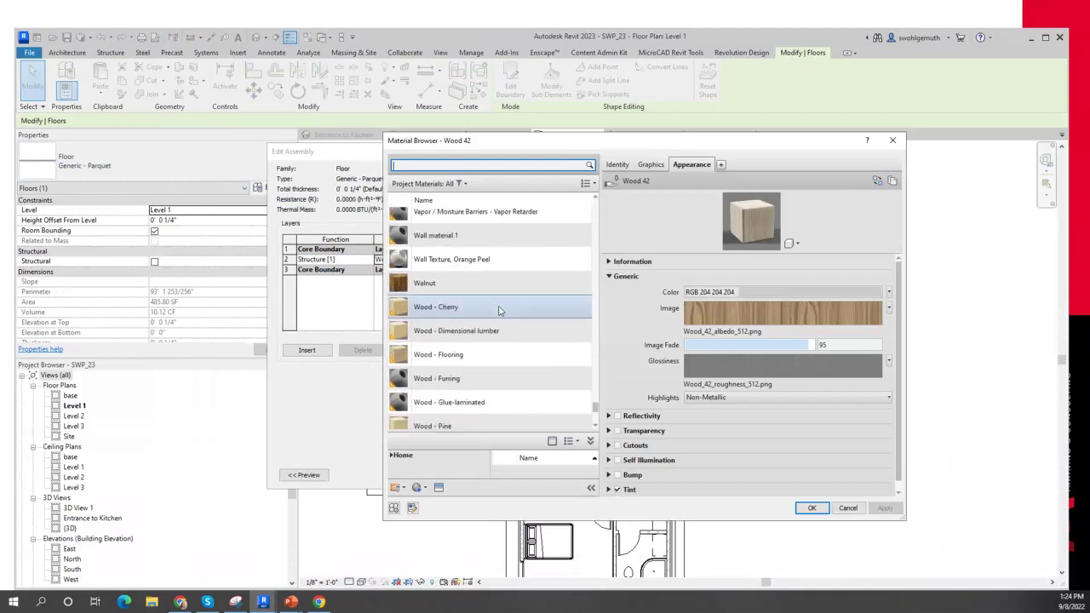
scroll(500, 310, up, 10)
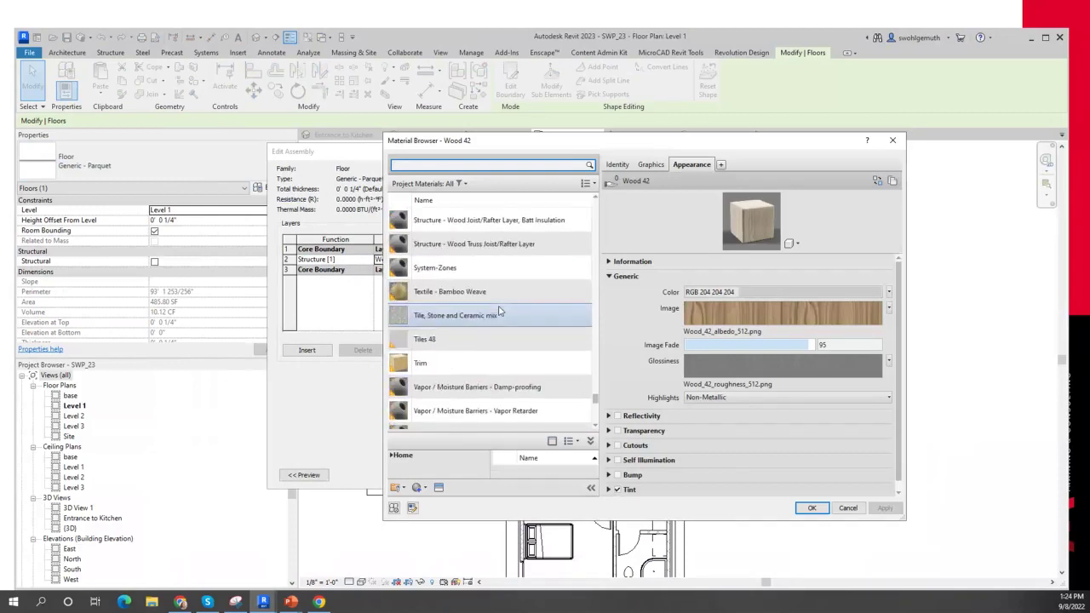
scroll(499, 310, up, 8)
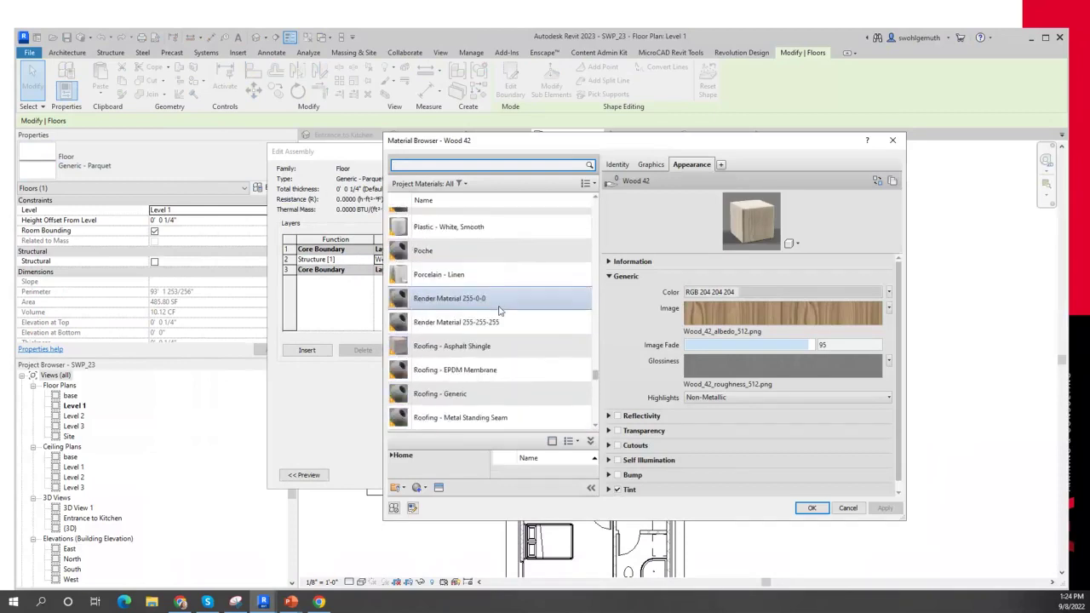
scroll(500, 311, up, 10)
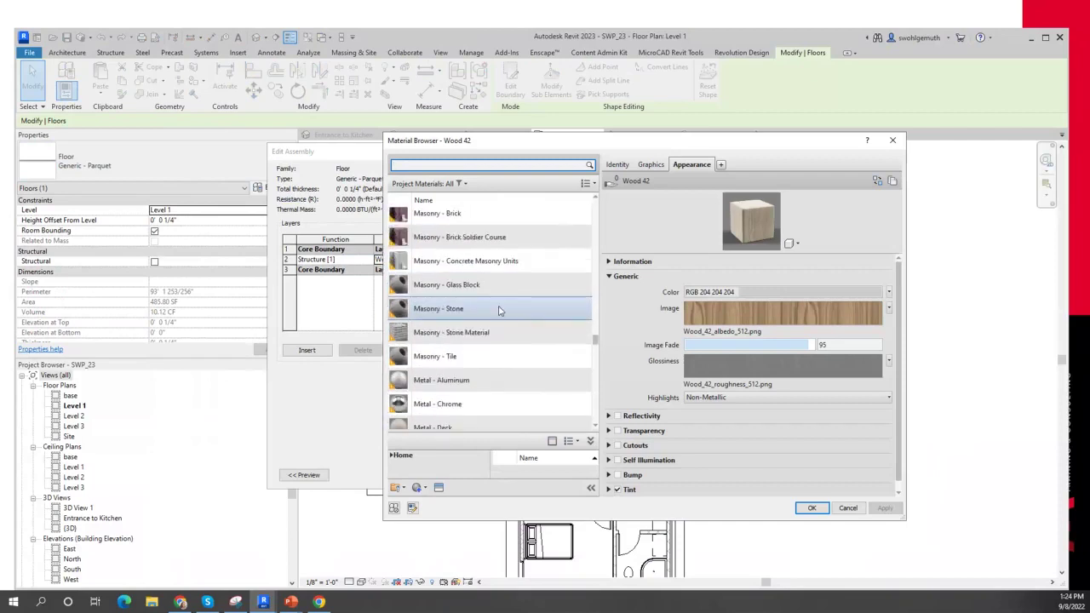
scroll(500, 311, up, 2)
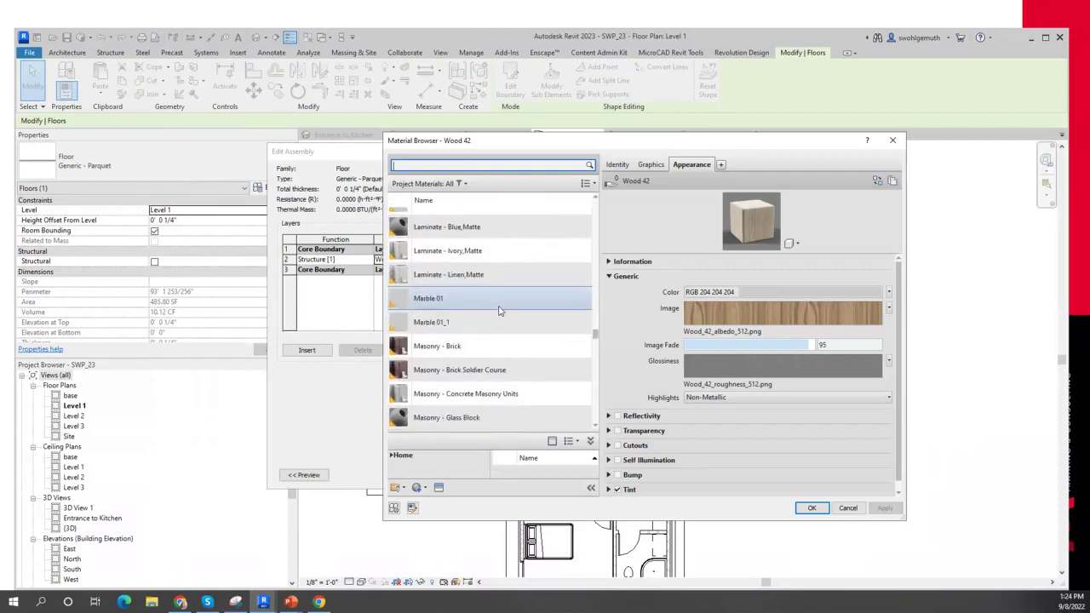
click(436, 300)
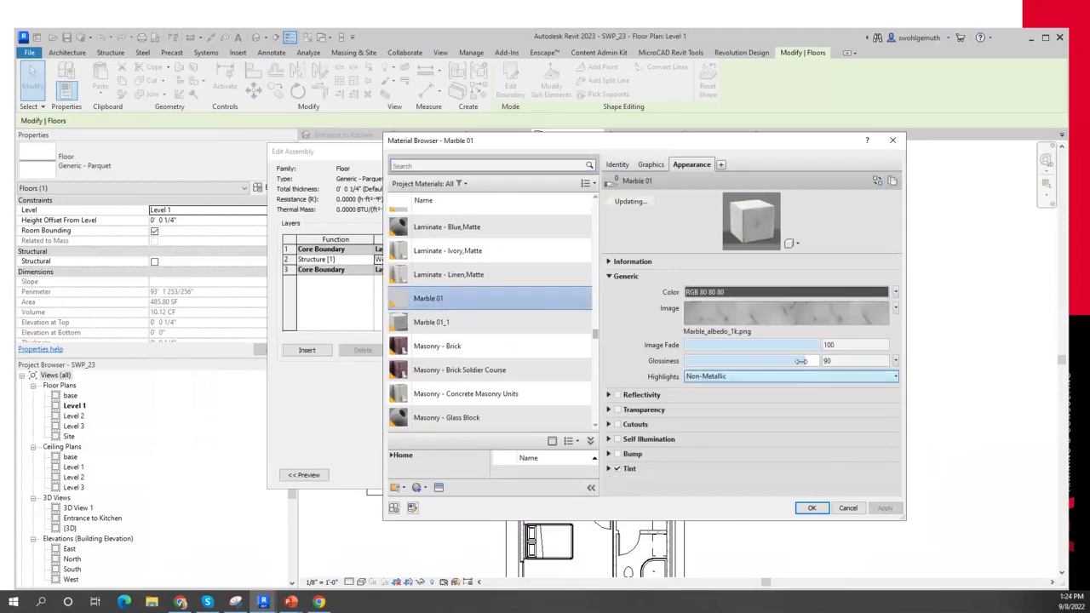
click(810, 508)
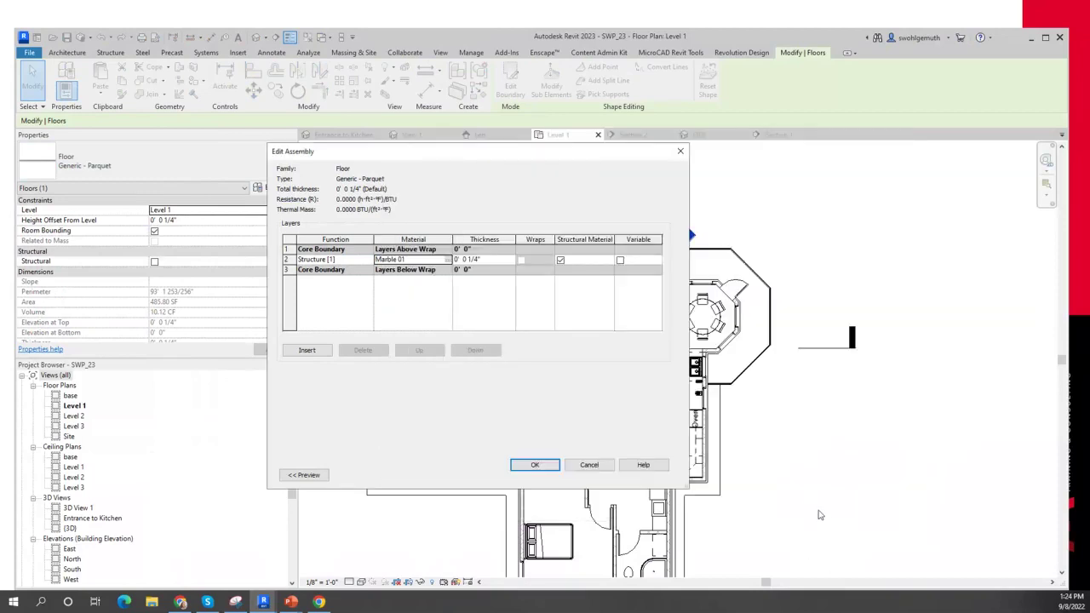
Step: Accept the floor's layer and type changes, and switch to Enscape to check the living room floor in the rendering
click(534, 465)
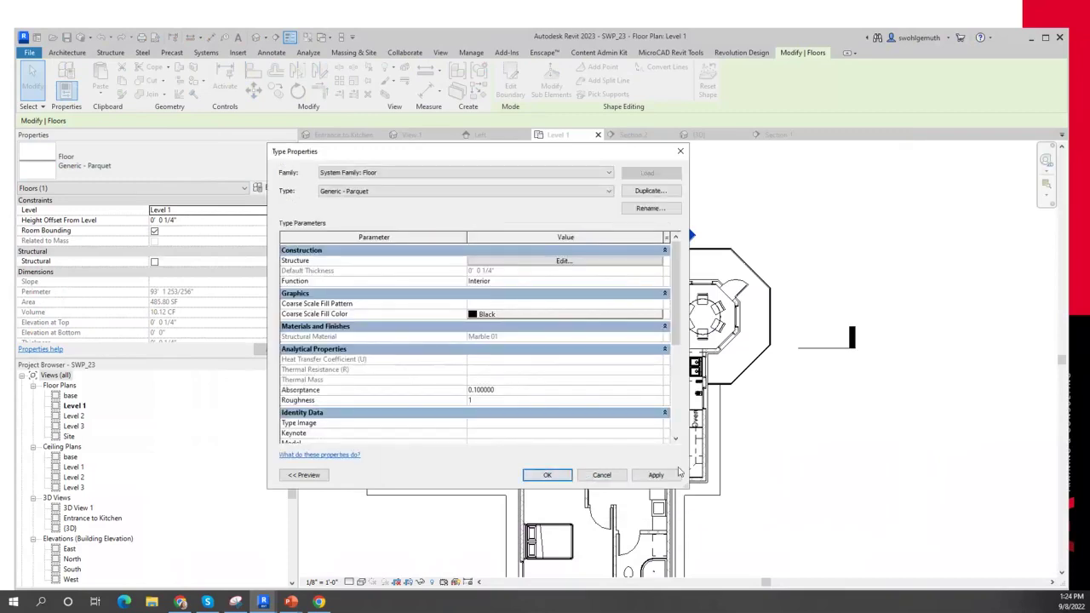
click(558, 481)
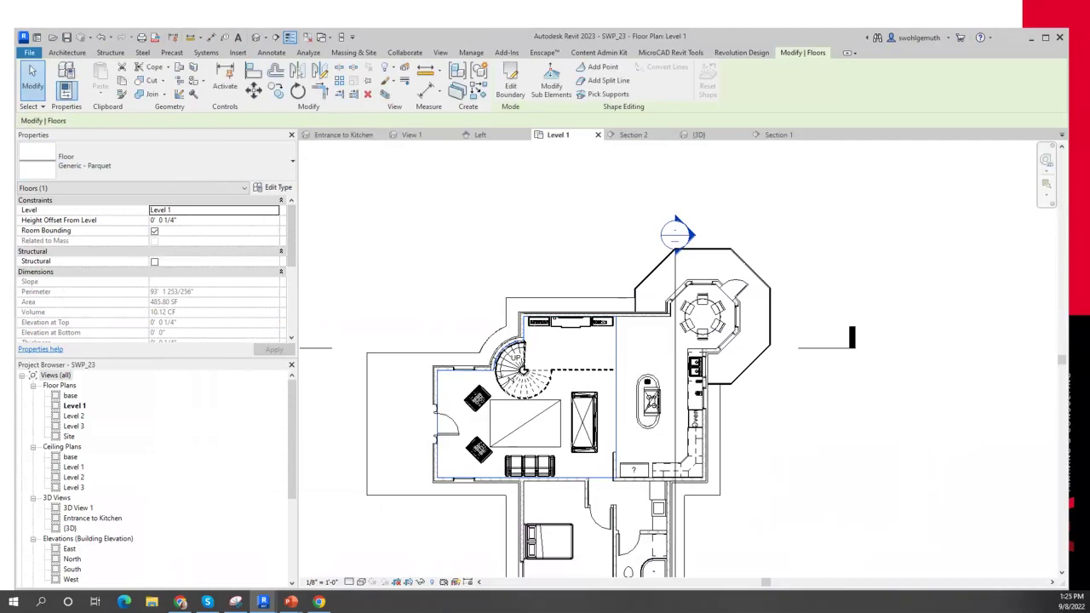
key(alt+Tab)
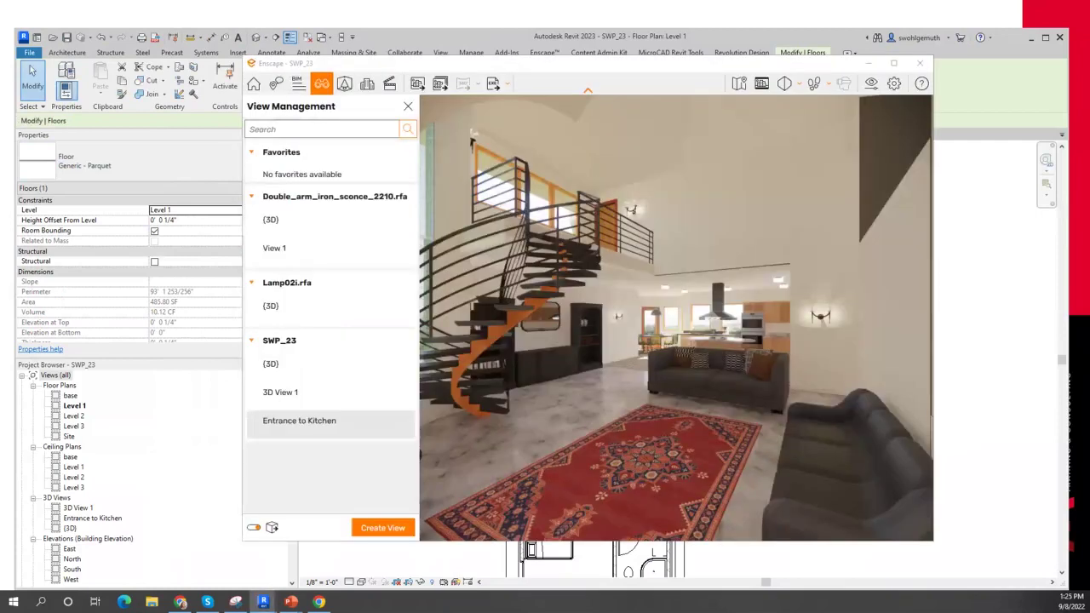